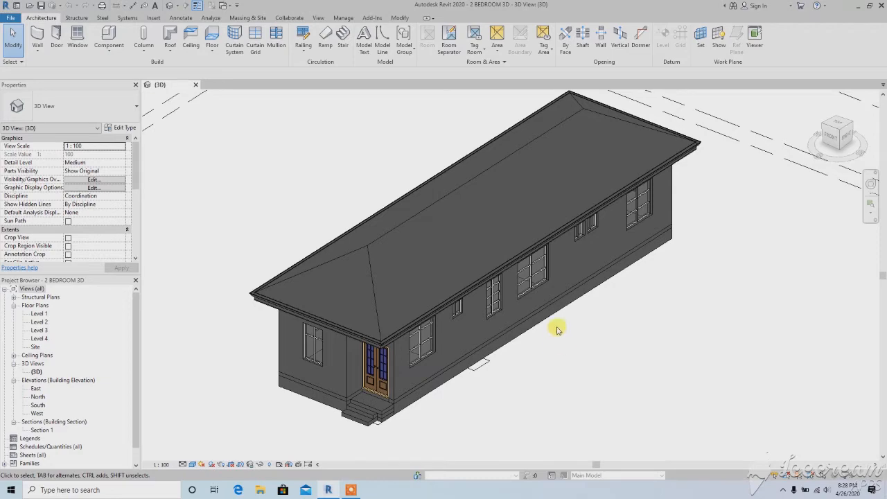
Start an in-place model of category Columns in the Level 1 floor plan, accepting the default name
shift+middle_drag(395, 333, 405, 300)
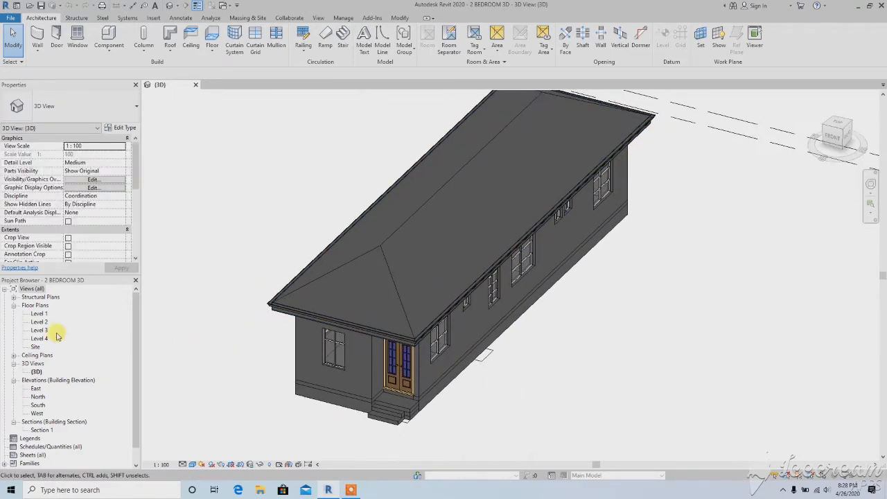
double_click(39, 314)
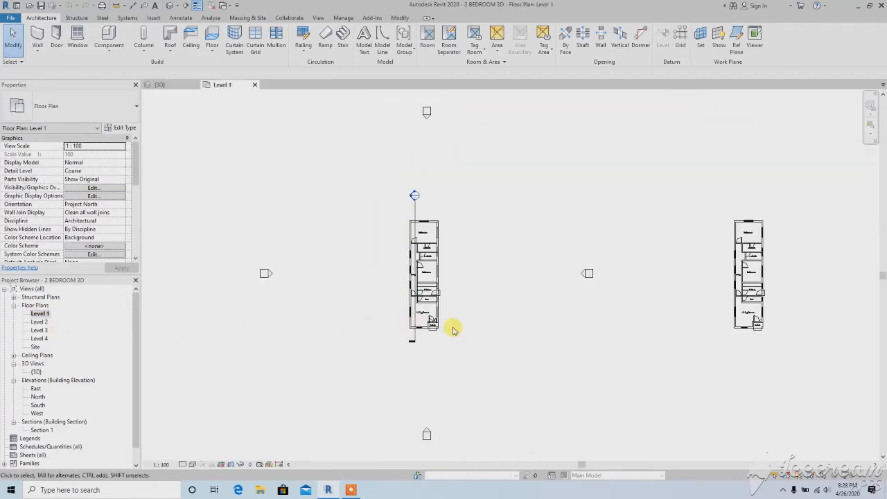
scroll(452, 333, up, 6)
scroll(454, 340, up, 3)
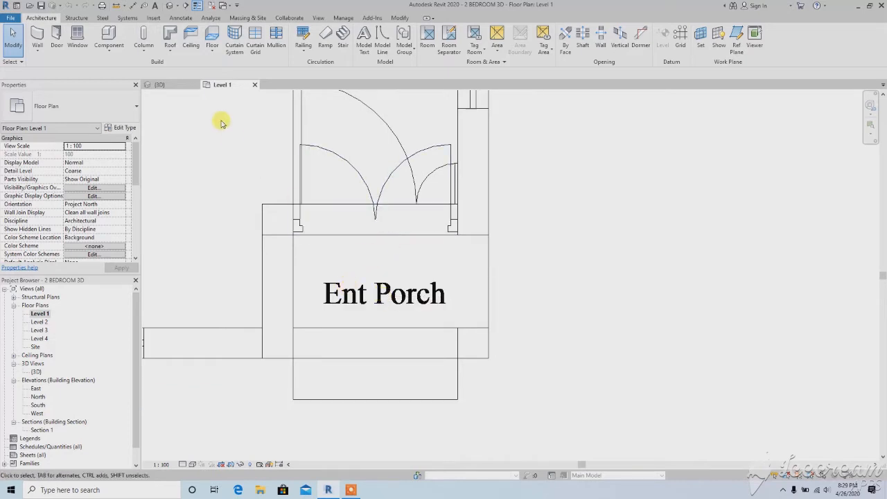
click(113, 56)
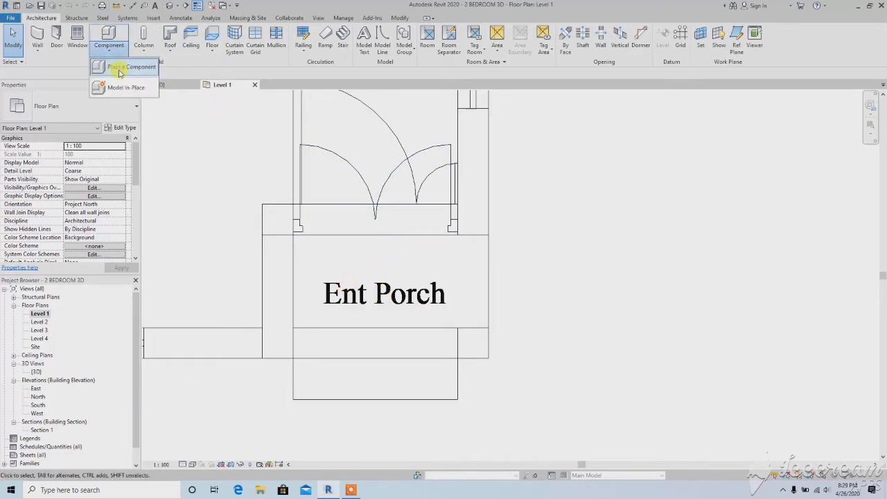
click(126, 87)
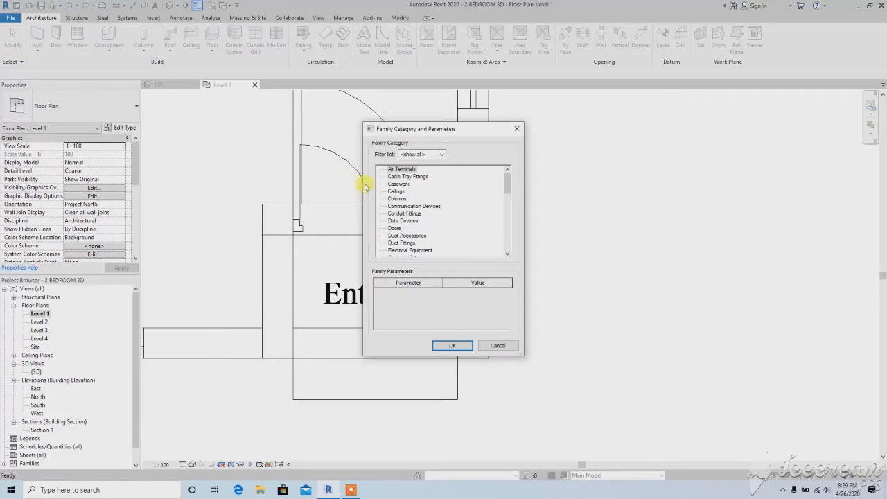
click(398, 185)
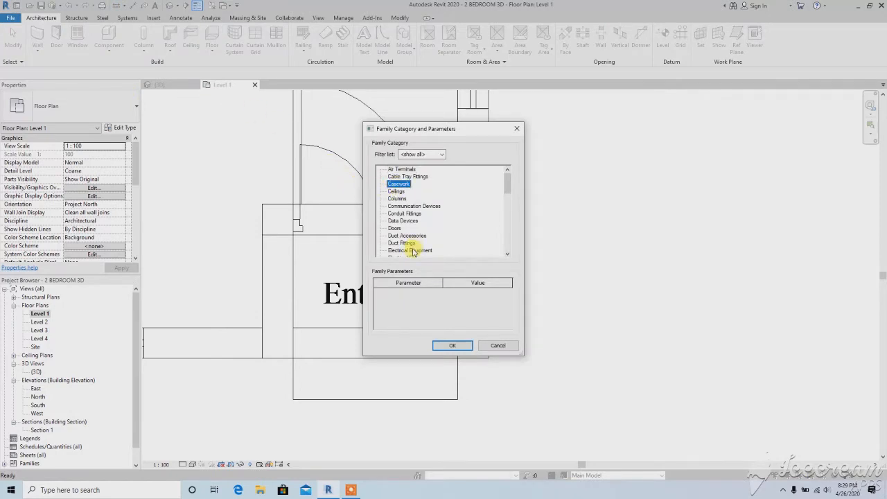
click(397, 199)
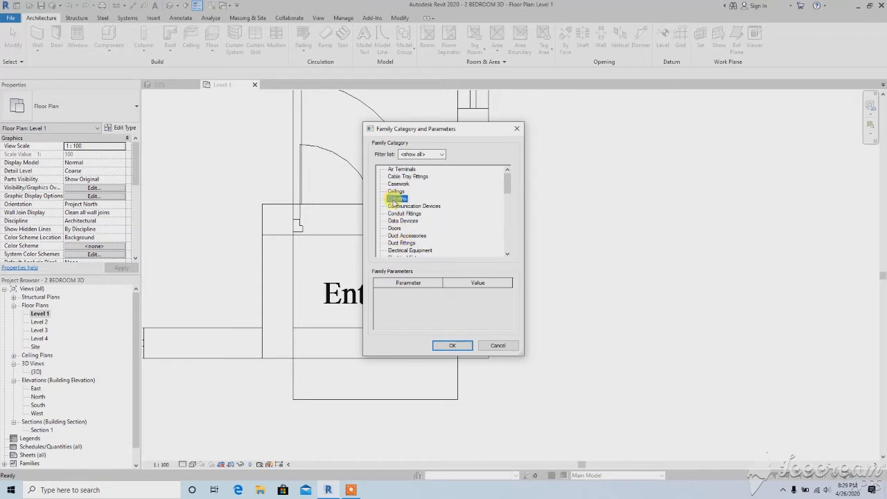
click(447, 346)
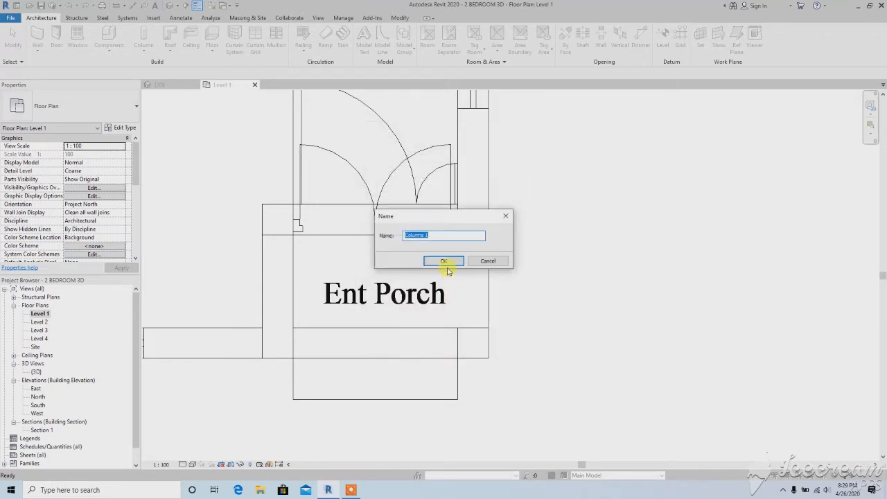
click(447, 261)
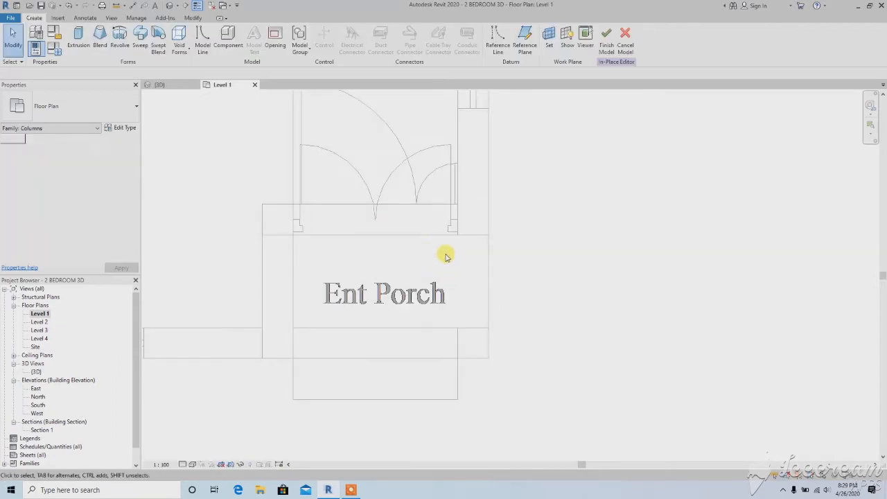
Create a solid extrusion from a 225 mm square sketched at the outer corner of the entrance porch
click(79, 46)
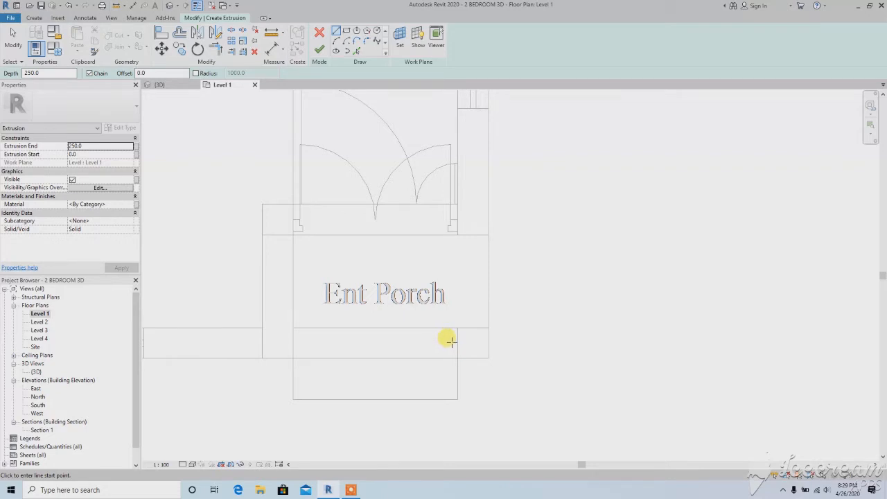
click(488, 358)
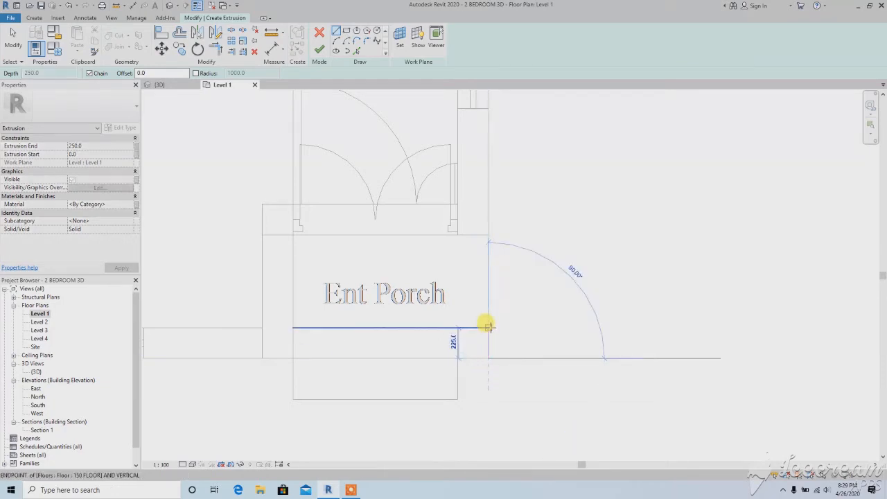
click(488, 327)
click(458, 327)
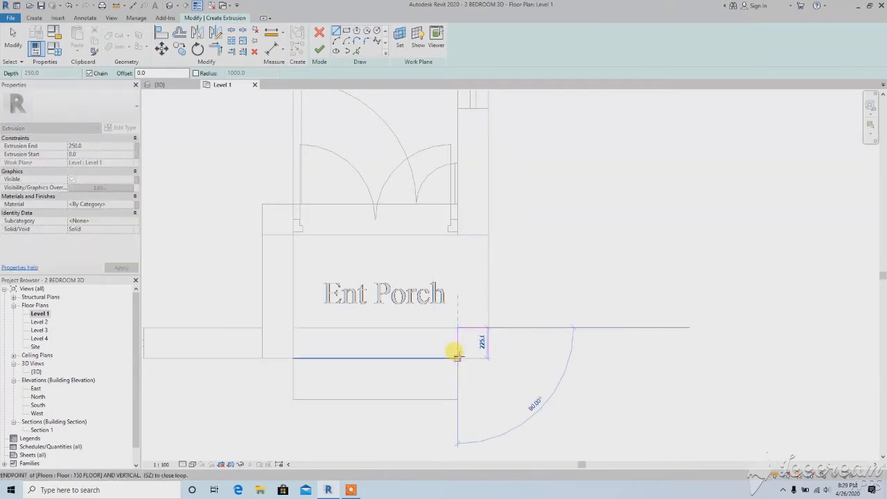
click(457, 358)
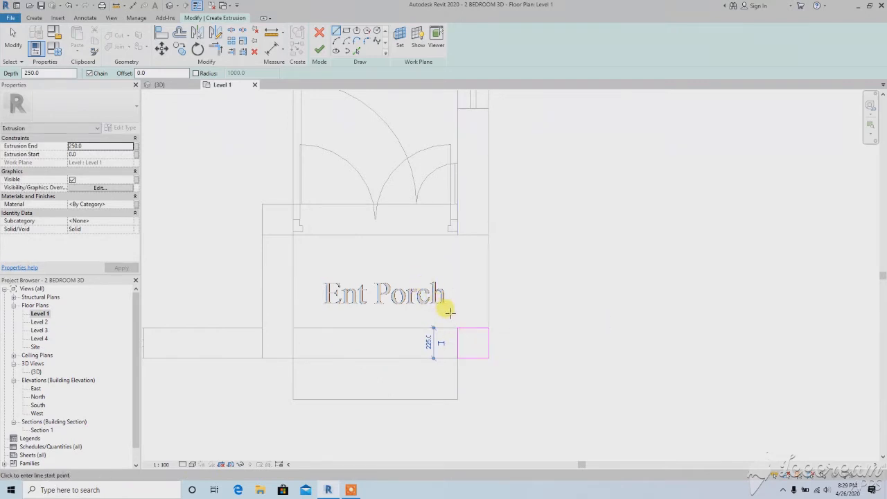
click(319, 49)
click(458, 333)
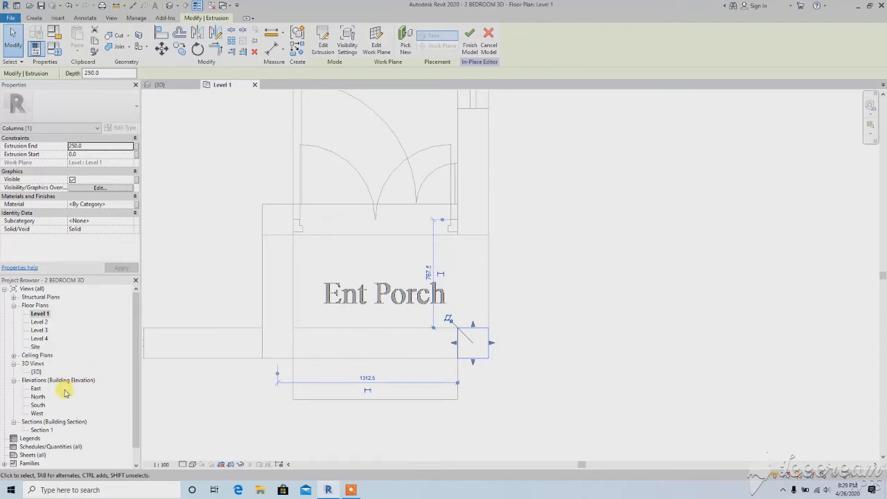
In the South elevation, stretch the porch column extrusion up to the level line under the roof, 3600 mm high
click(38, 406)
double_click(38, 405)
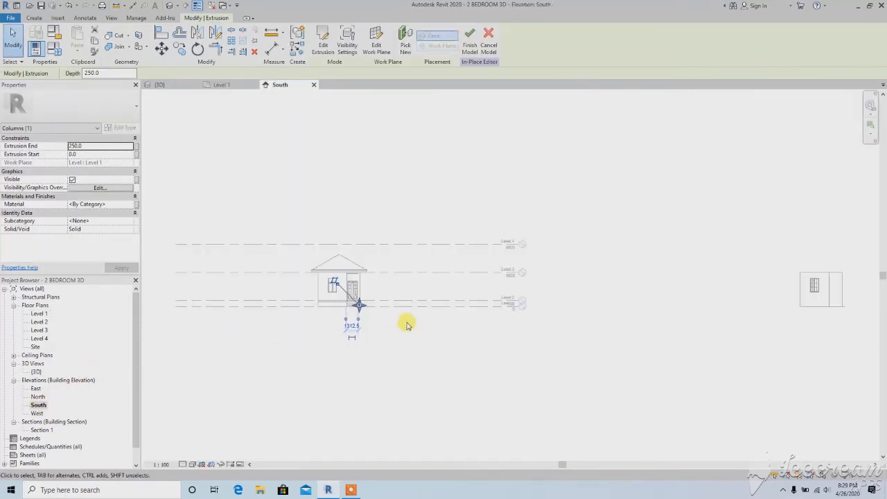
scroll(340, 303, up, 5)
middle_drag(340, 303, 388, 336)
scroll(388, 336, up, 2)
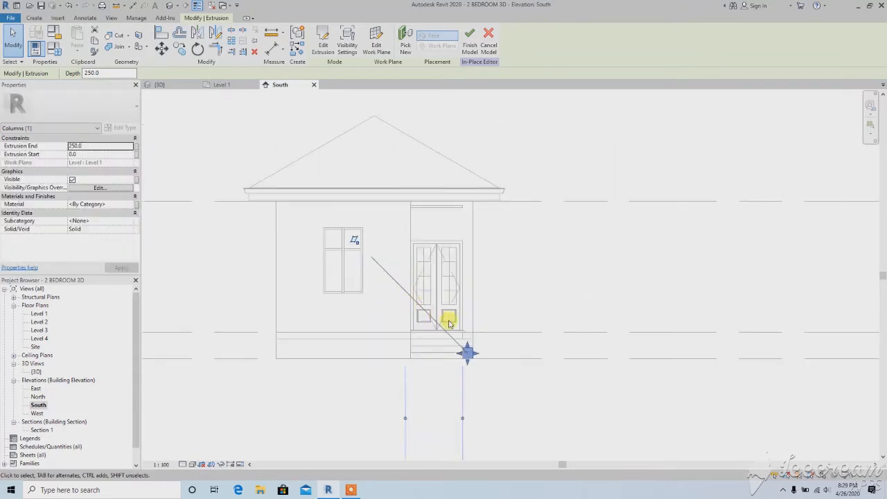
drag(467, 344, 465, 200)
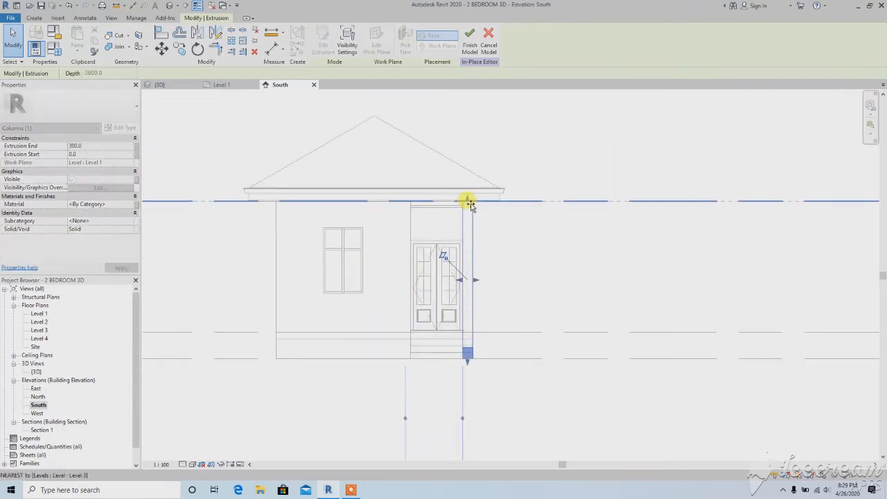
click(393, 269)
middle_drag(380, 253, 402, 277)
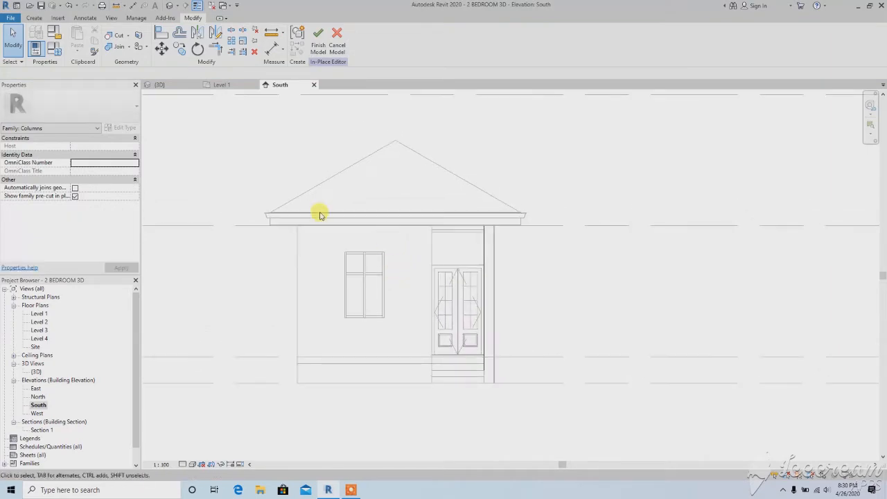
Check the porch column in the 3D view and finish the in-place model
click(170, 7)
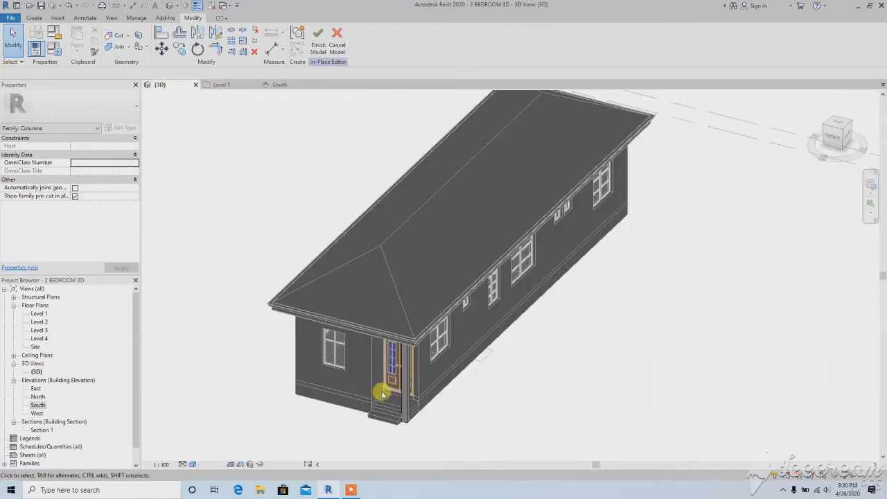
scroll(380, 391, up, 3)
shift+middle_drag(380, 392, 360, 387)
scroll(402, 346, down, 2)
middle_drag(407, 315, 393, 356)
scroll(393, 355, down, 2)
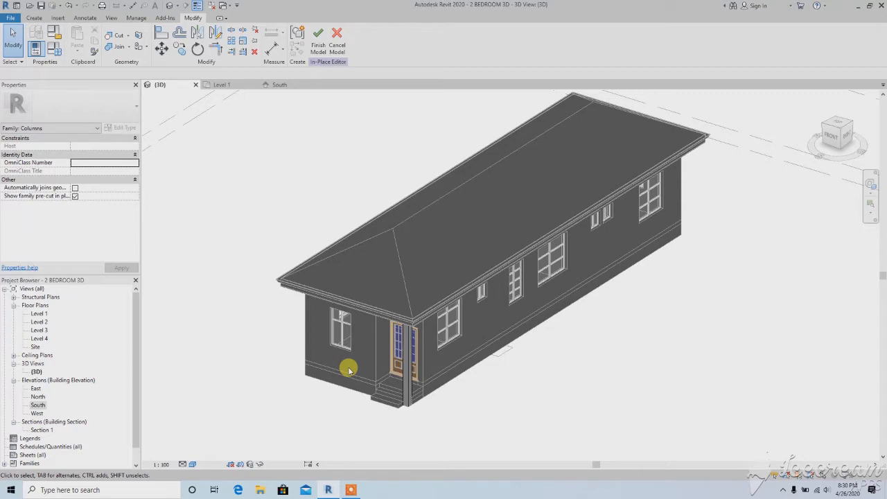
click(325, 45)
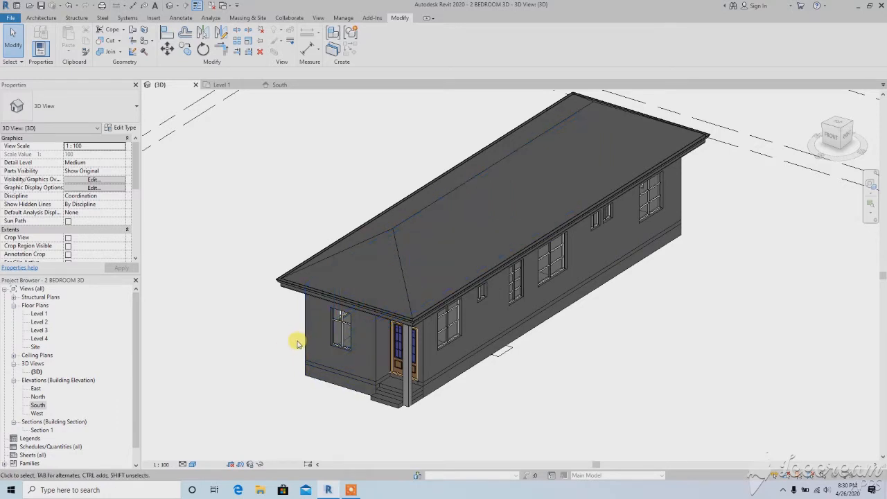
Start an in-place model of category Walls in the Level 1 floor plan, accepting the default name
double_click(38, 405)
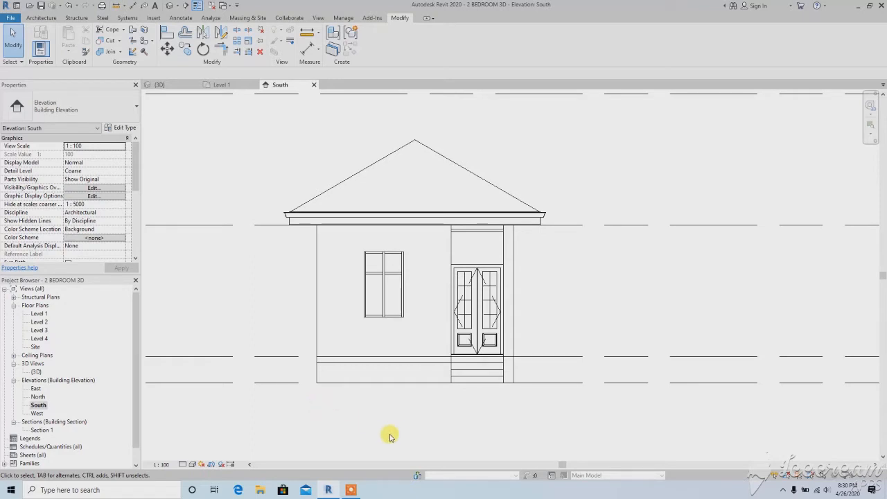
click(39, 316)
double_click(39, 315)
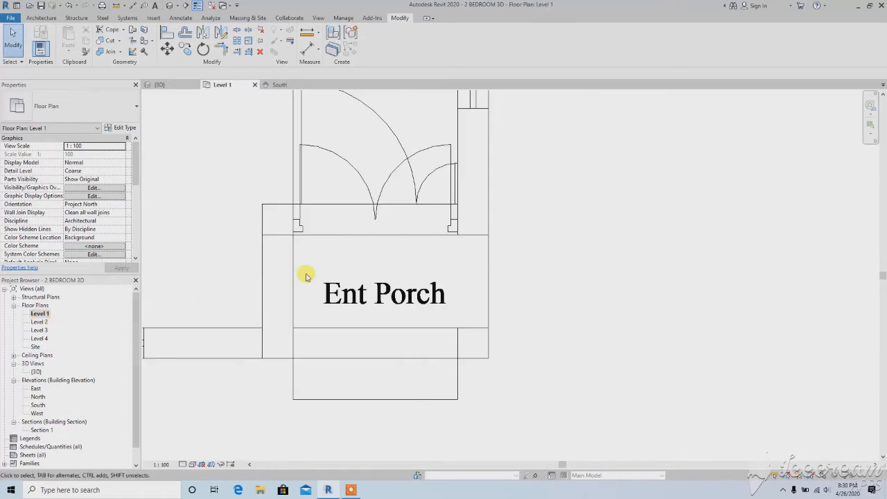
scroll(398, 305, down, 6)
middle_drag(364, 291, 393, 328)
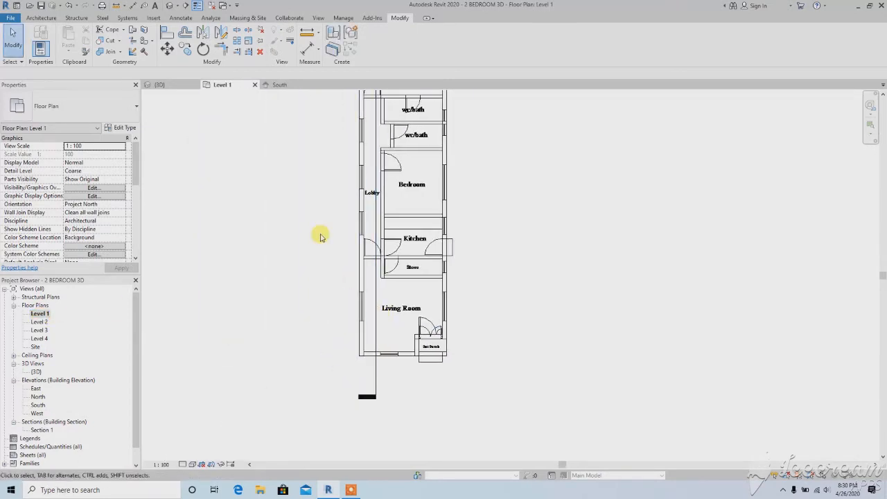
click(41, 18)
click(107, 50)
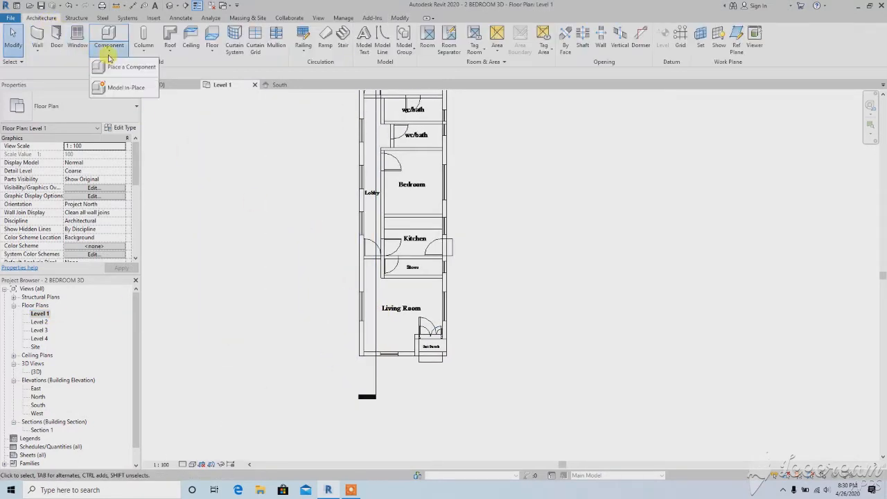
click(116, 86)
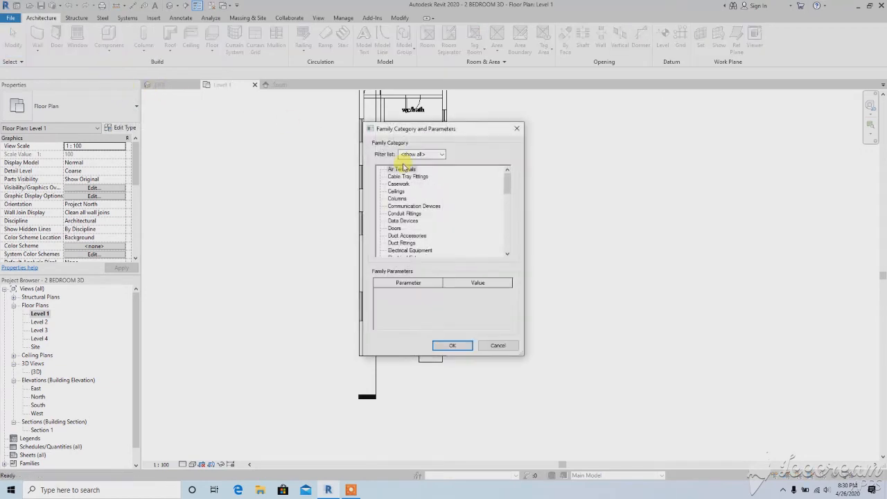
drag(507, 191, 508, 246)
click(396, 244)
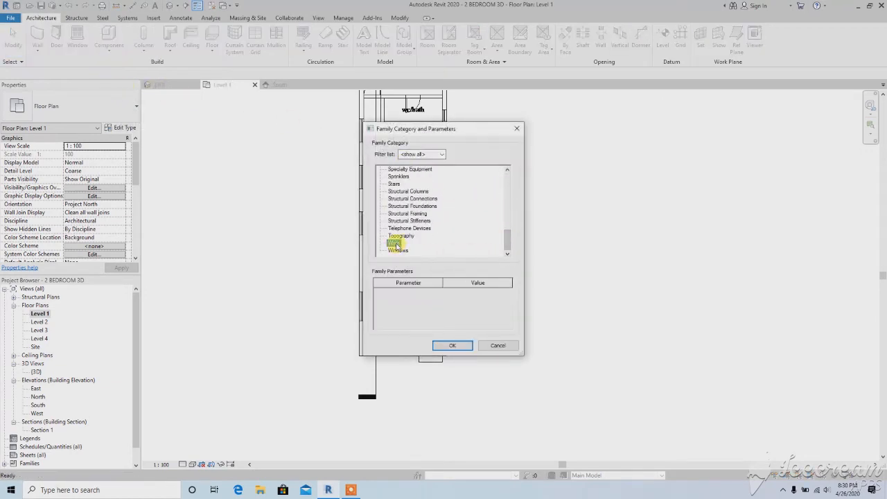
click(447, 345)
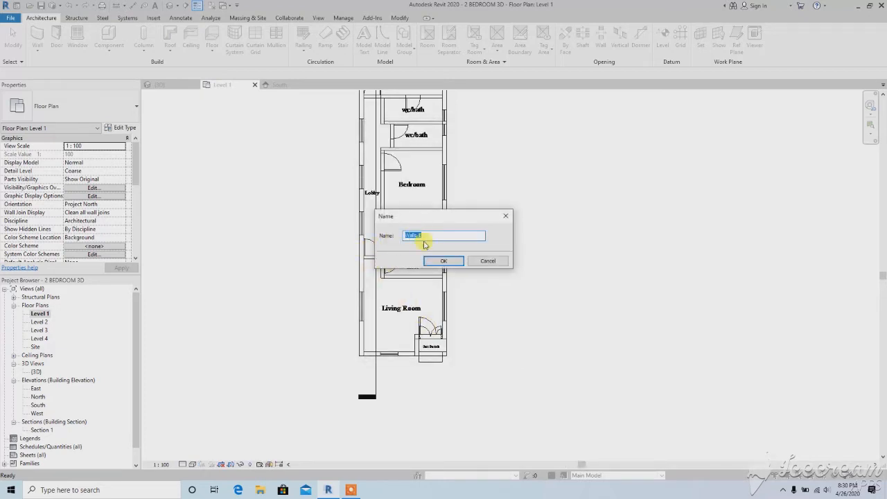
click(441, 260)
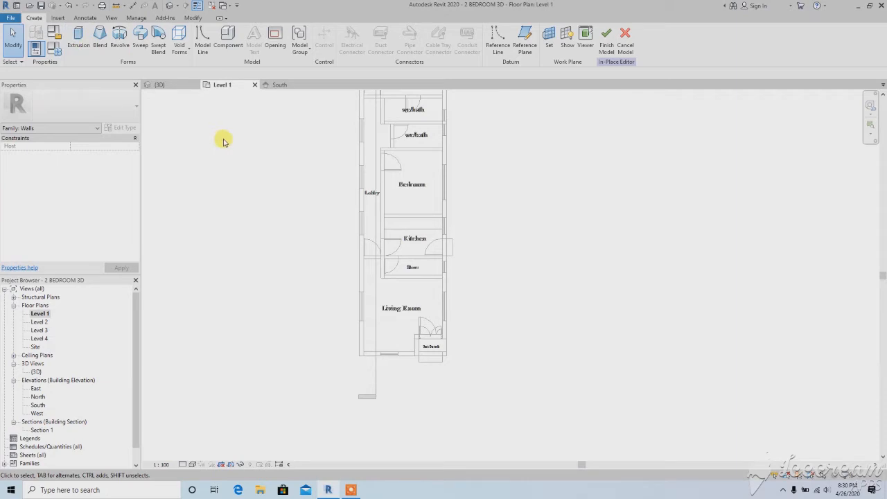
Start a sweep and sketch its path from the living room's outer corner along the lobby-side wall and 4500 mm across the rear bedroom wall
click(141, 37)
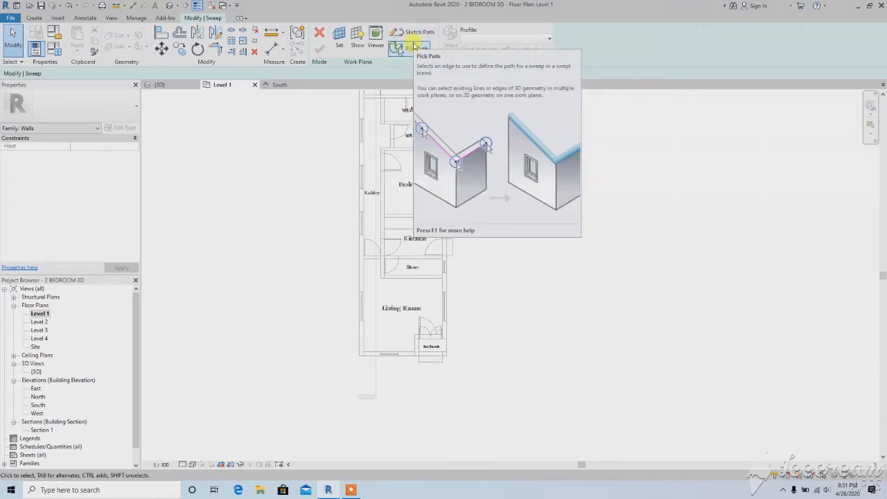
click(410, 32)
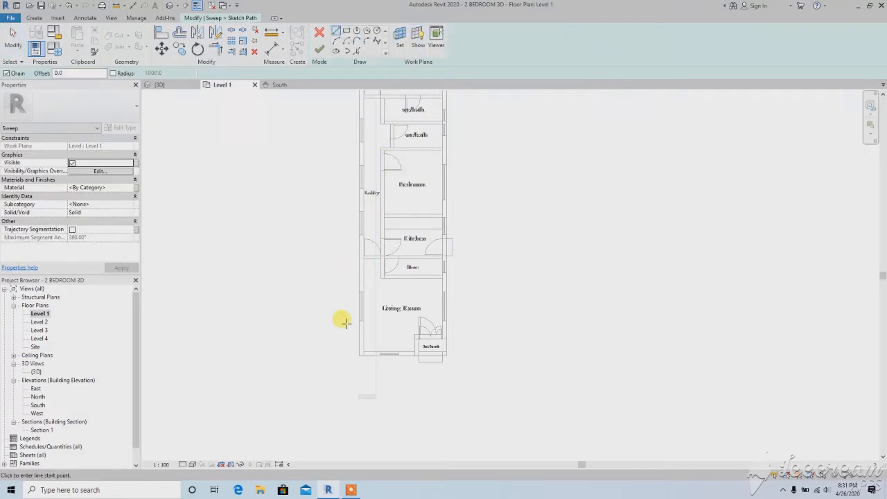
scroll(352, 347, up, 4)
click(367, 369)
scroll(367, 381, down, 5)
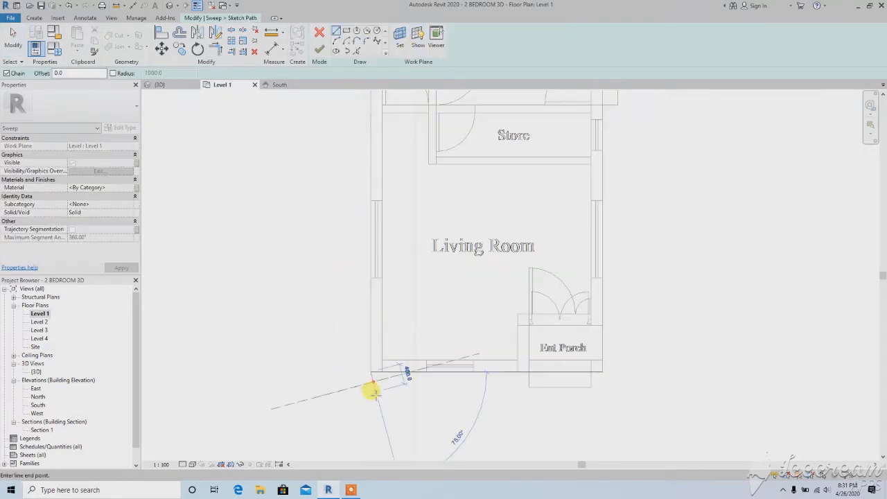
scroll(363, 148, up, 2)
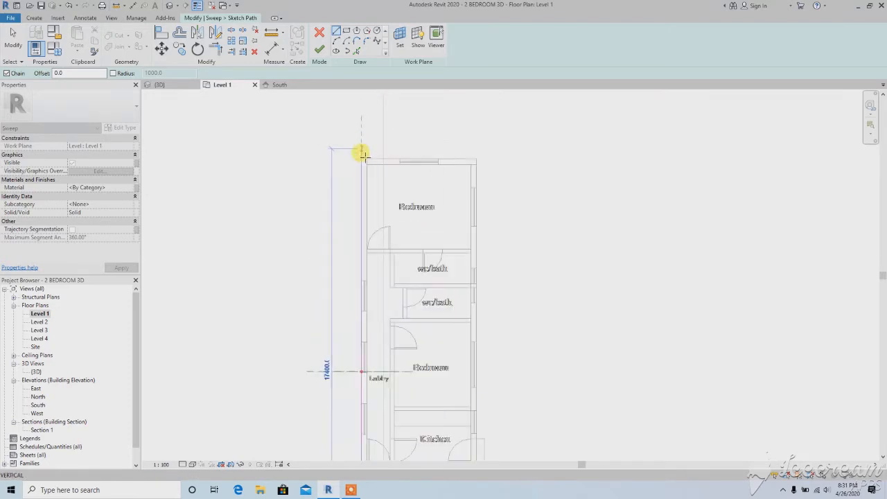
click(361, 160)
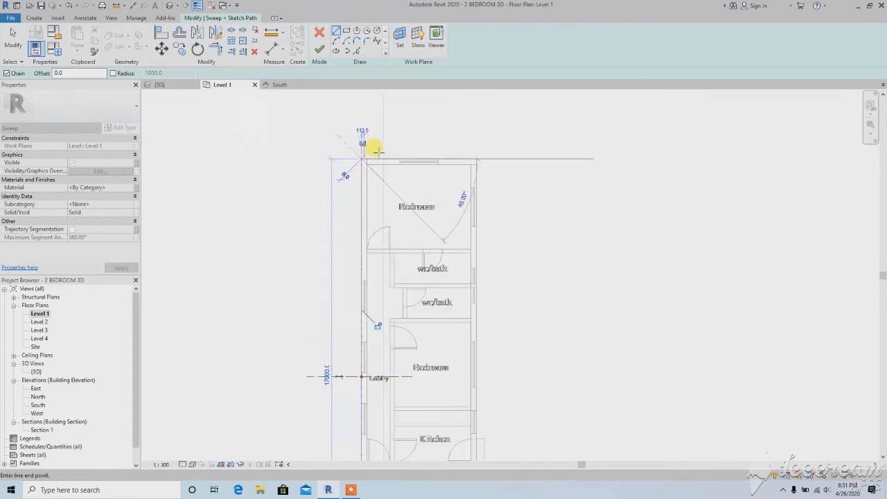
click(470, 158)
Continue the sweep path down the opposite long outer wall to the entrance porch and around the wall end beside the door
scroll(461, 145, down, 3)
scroll(476, 381, up, 3)
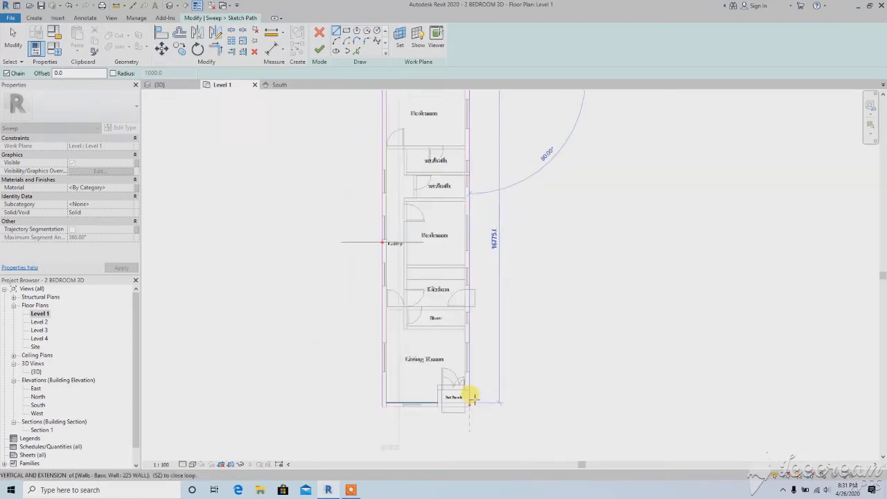
click(470, 390)
scroll(459, 383, up, 2)
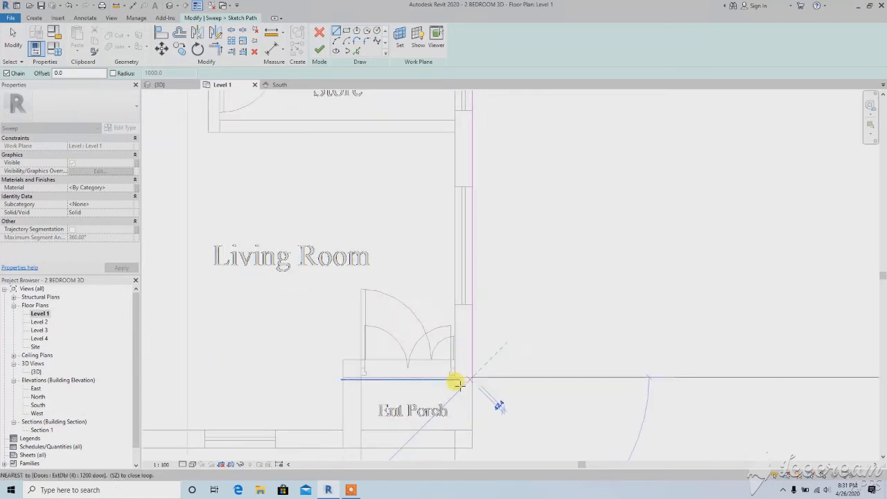
click(453, 377)
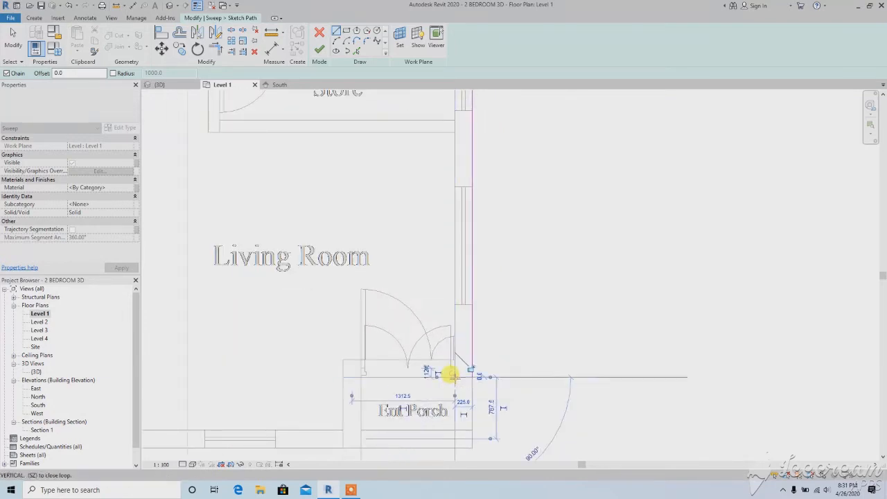
click(455, 306)
scroll(436, 305, down, 3)
right_click(386, 286)
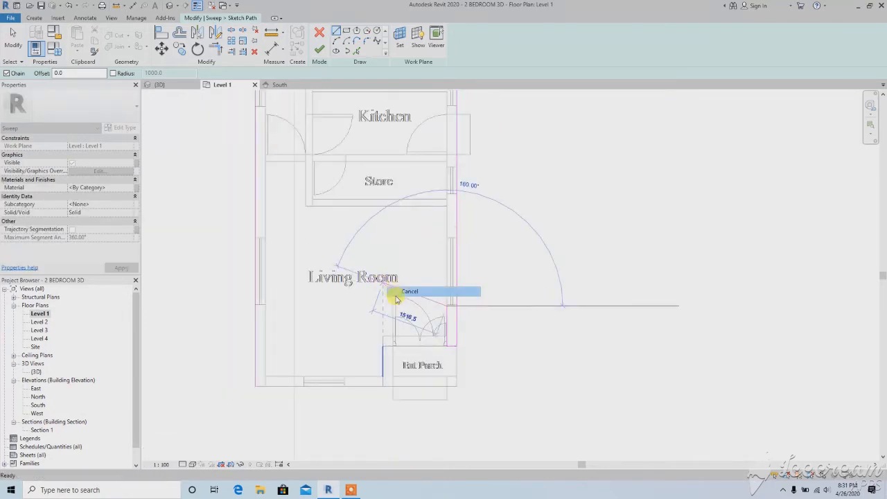
click(399, 294)
Sketch the path 3075 mm along the living room's front wall and back along the porch side wall, and finish the path
click(254, 385)
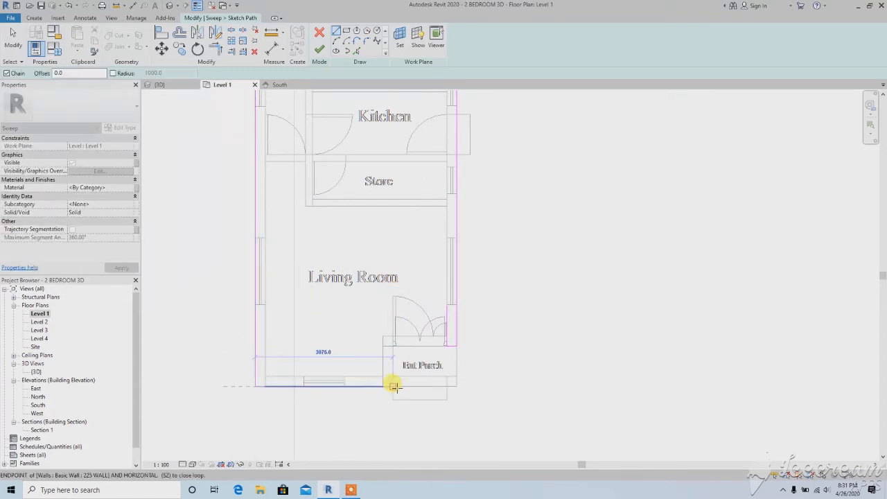
click(392, 386)
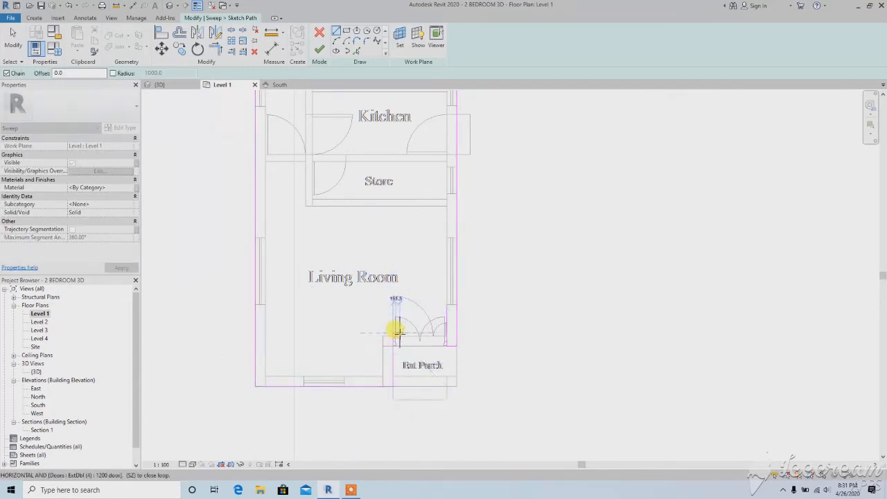
scroll(394, 329, down, 2)
right_click(382, 308)
click(399, 309)
scroll(371, 312, down, 4)
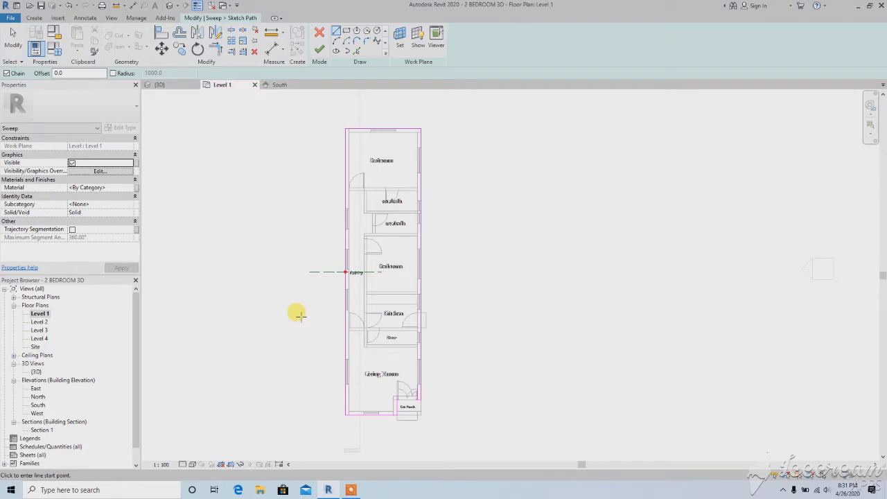
click(320, 50)
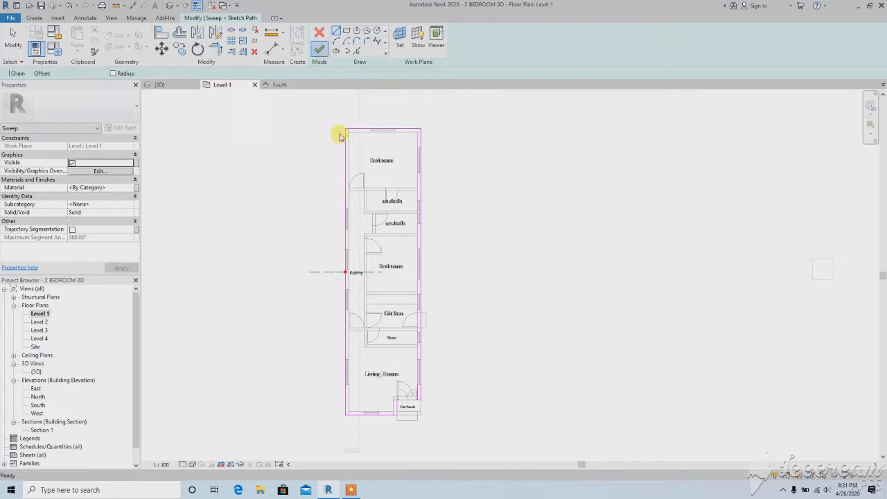
Open the South elevation and start editing the sweep's profile by sketch
scroll(323, 269, up, 5)
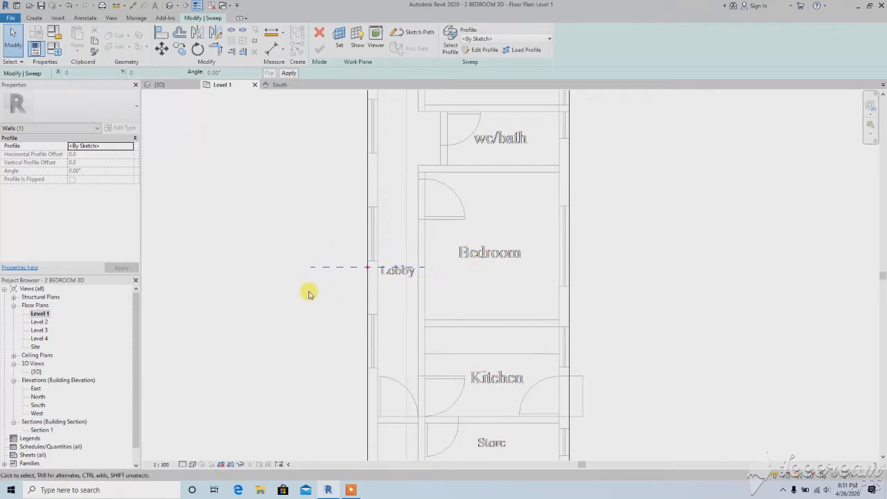
scroll(341, 287, up, 1)
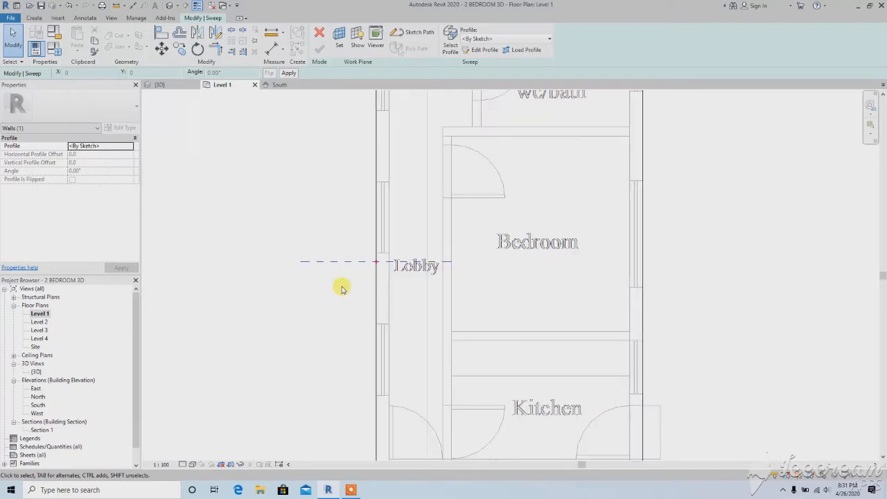
scroll(341, 287, down, 2)
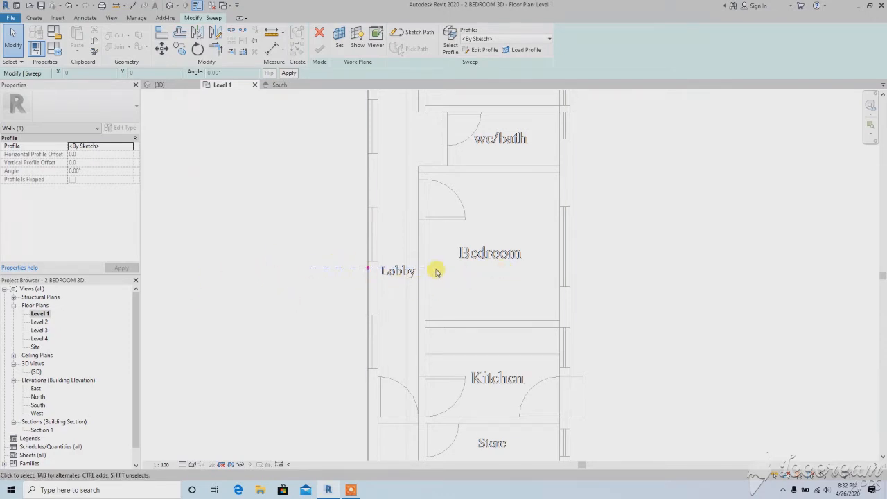
scroll(411, 283, down, 3)
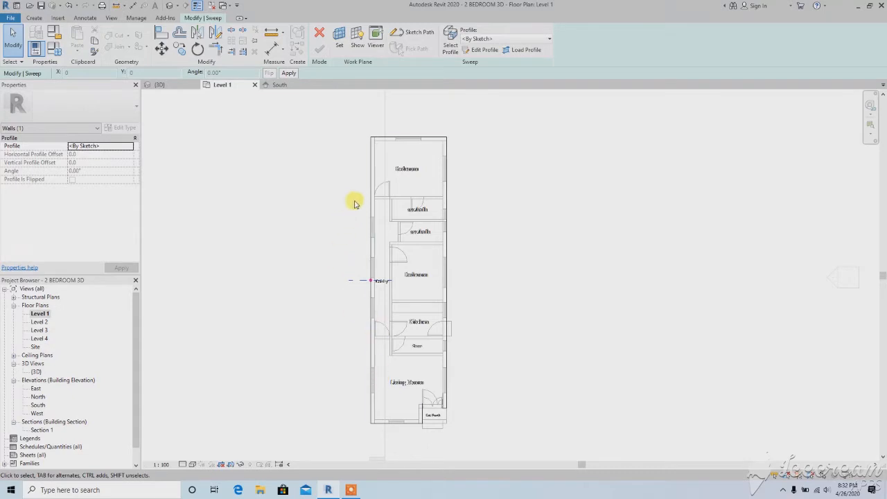
double_click(38, 404)
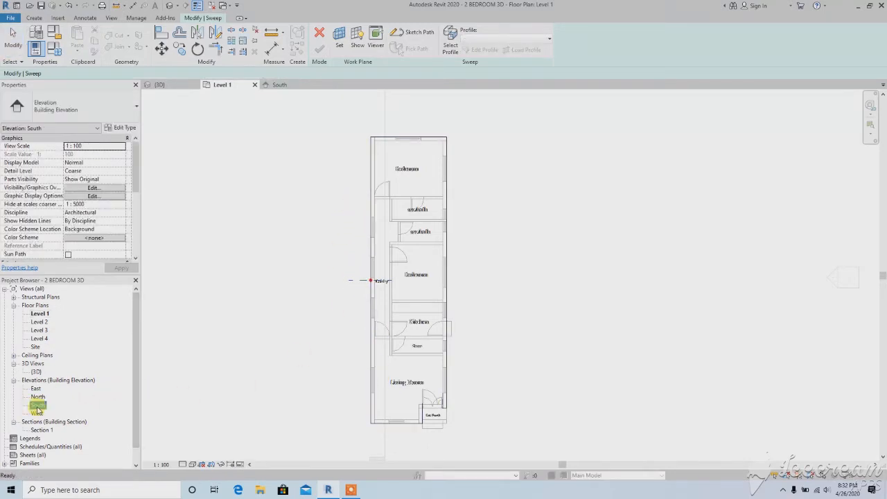
scroll(313, 381, up, 3)
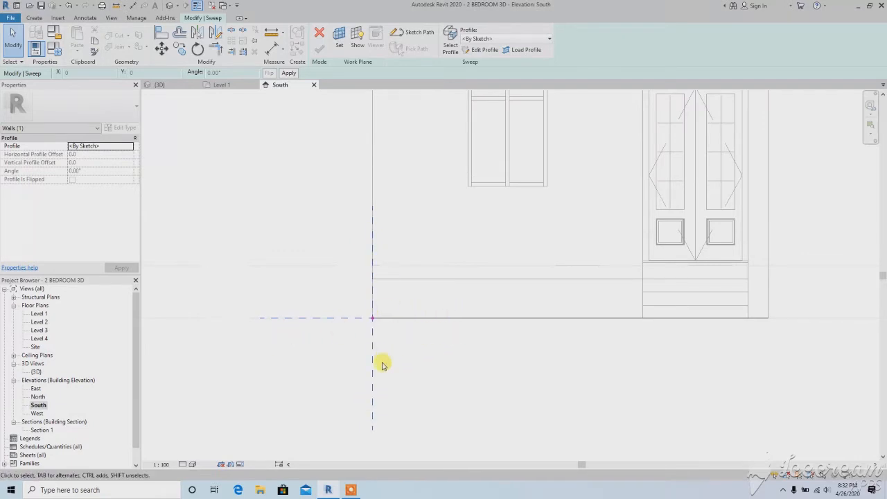
click(481, 52)
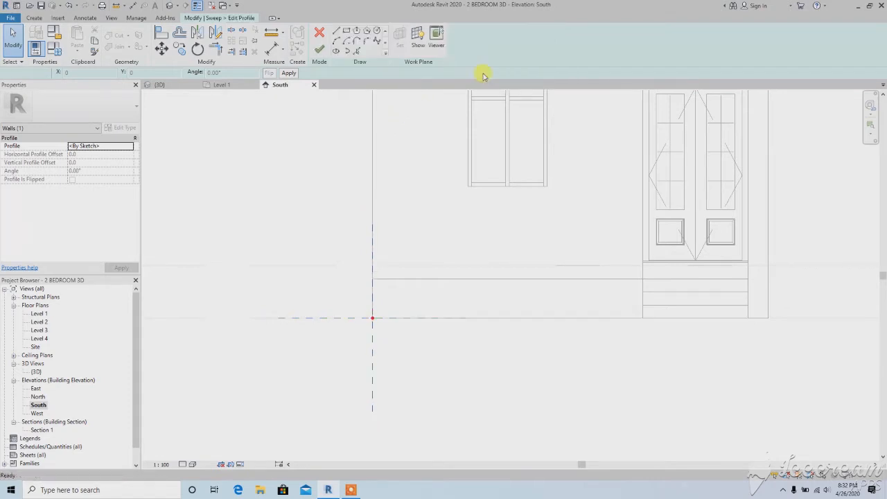
Sketch a closed rectangular profile 600 mm high and about 40 mm wide against the outside of the wall base
click(372, 317)
scroll(360, 266, up, 2)
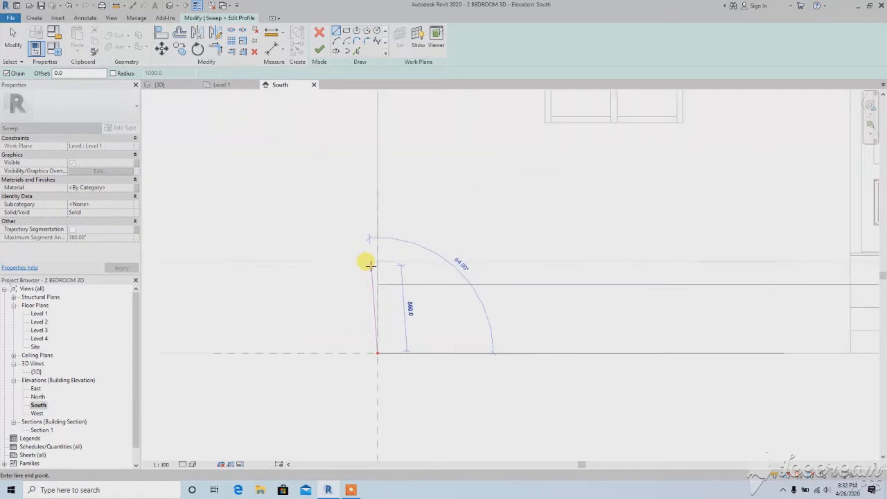
click(374, 261)
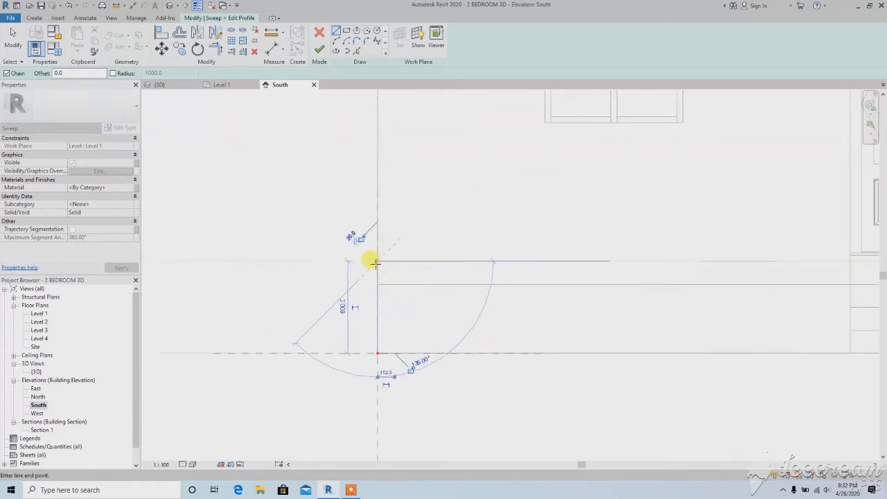
scroll(372, 260, up, 3)
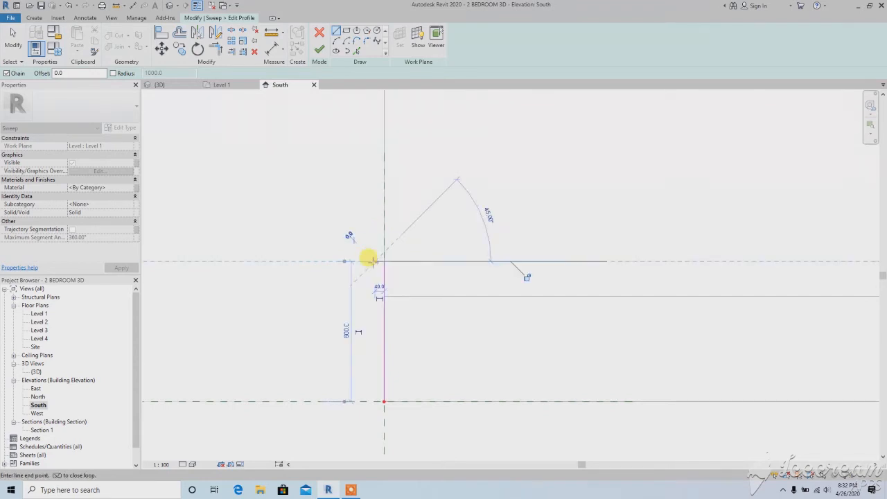
click(375, 401)
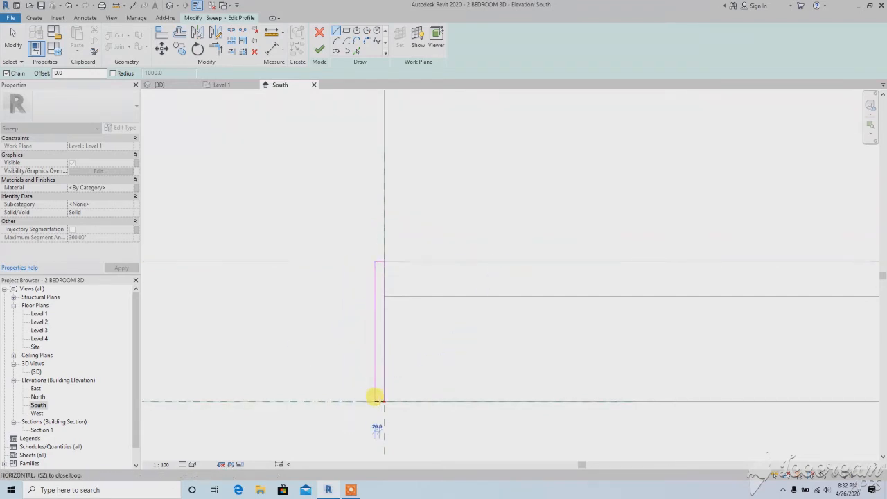
click(384, 402)
right_click(347, 236)
click(351, 237)
right_click(345, 232)
click(352, 238)
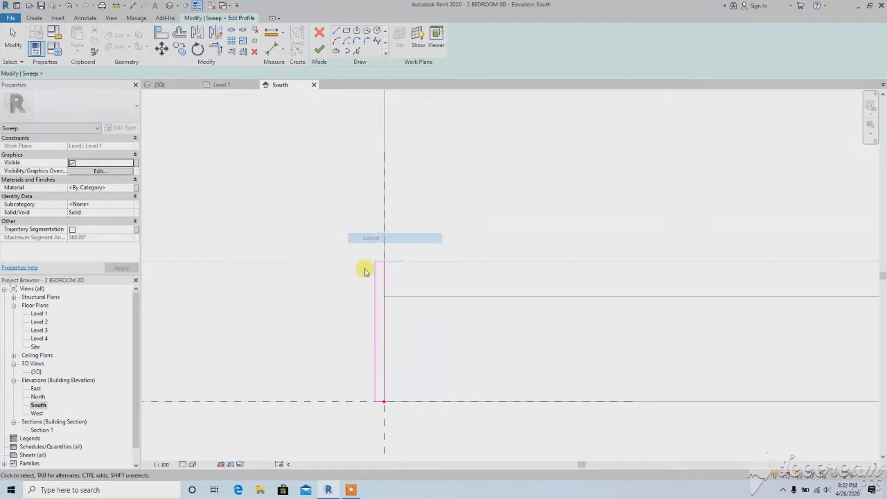
Set the profile rectangle's width to 10 mm by moving its outer vertical line
click(375, 277)
scroll(385, 250, up, 2)
scroll(379, 266, down, 2)
middle_drag(379, 363, 385, 225)
scroll(382, 290, up, 3)
click(381, 293)
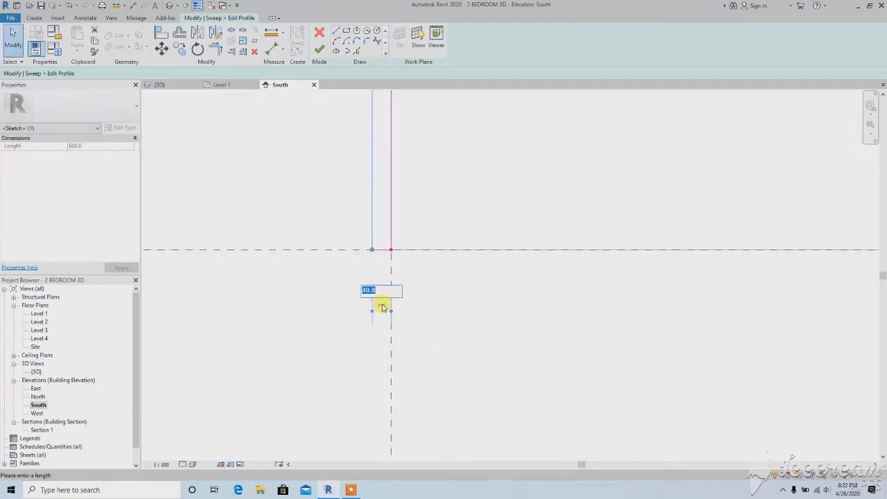
text(10)
key(Return)
scroll(349, 307, down, 2)
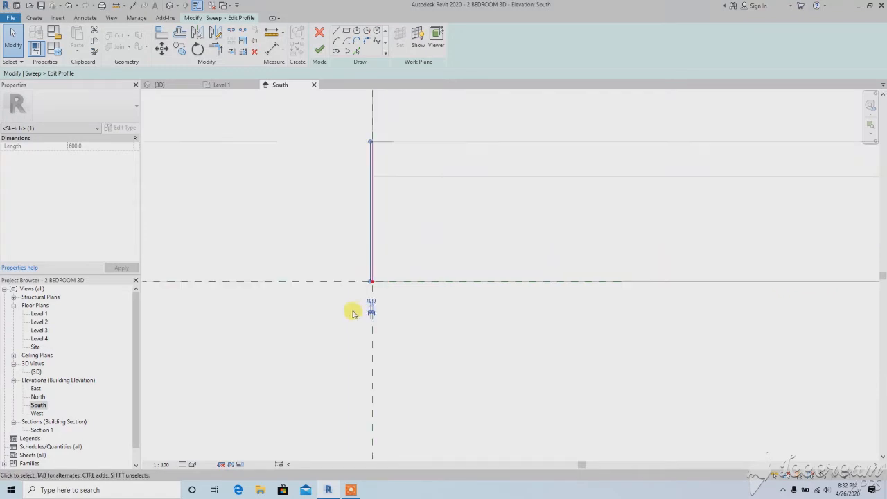
click(319, 244)
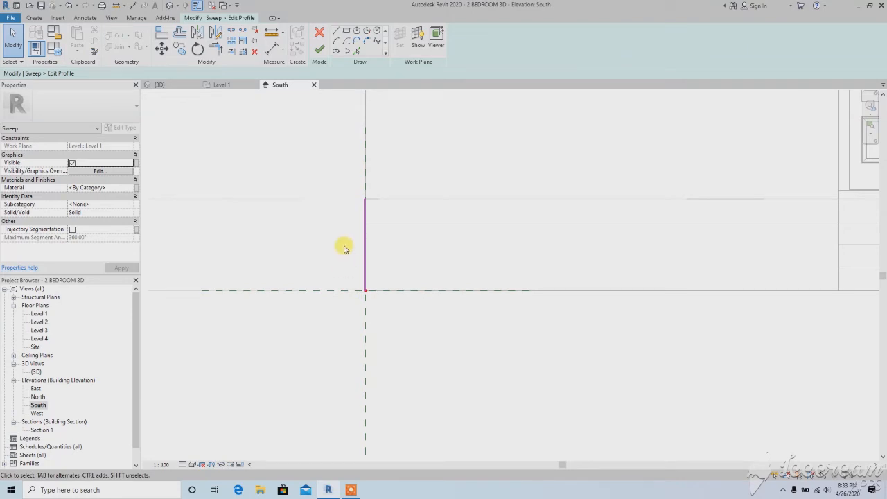
Finish the profile sketch and complete the sweep around the base of the outer walls
scroll(362, 200, up, 5)
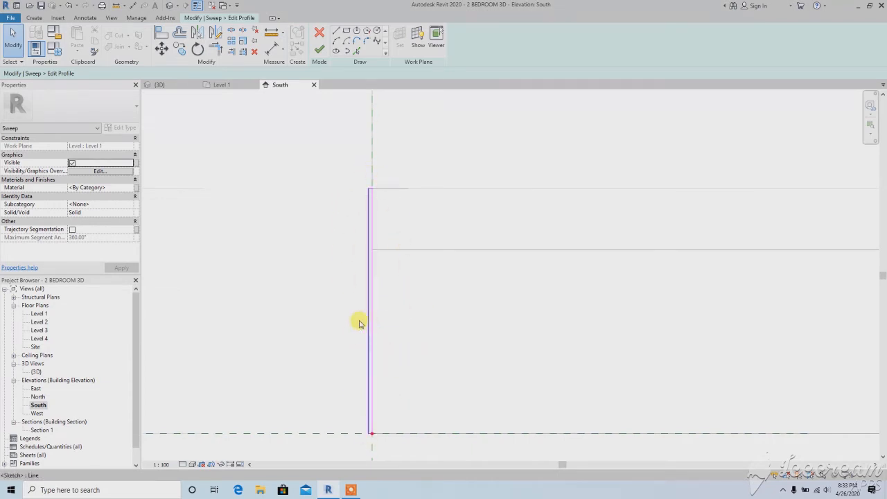
scroll(329, 297, down, 5)
middle_drag(346, 287, 314, 293)
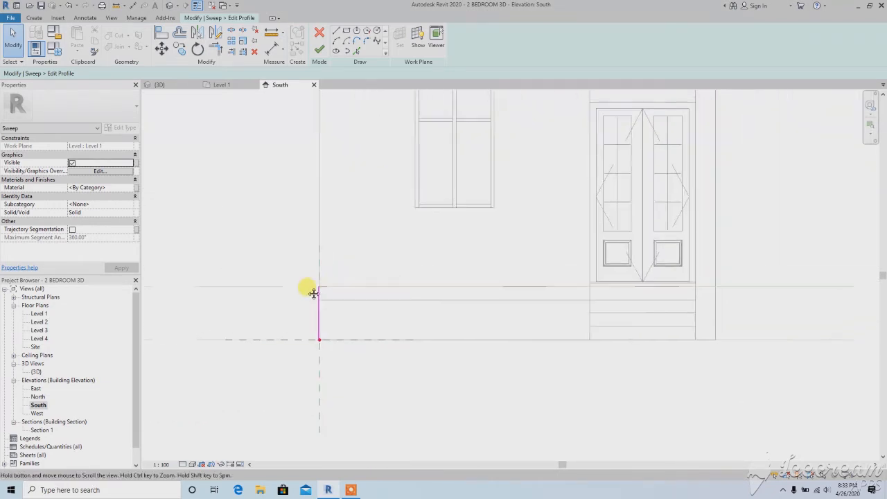
click(318, 53)
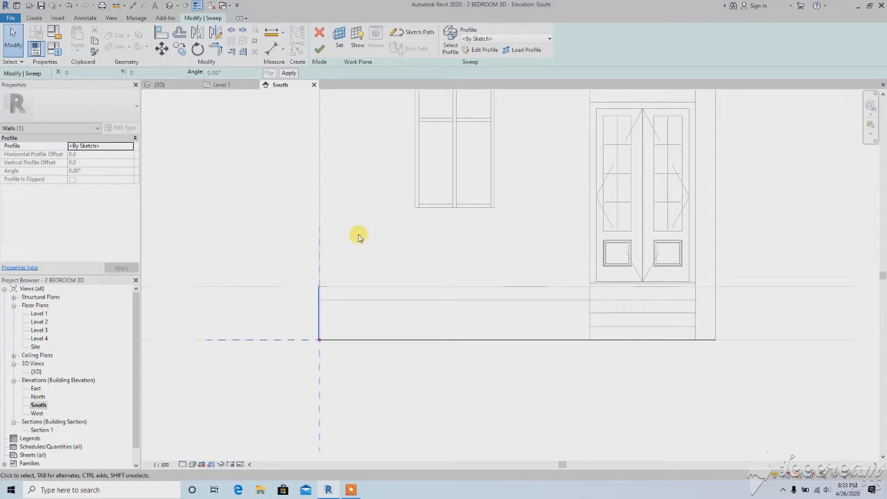
click(319, 49)
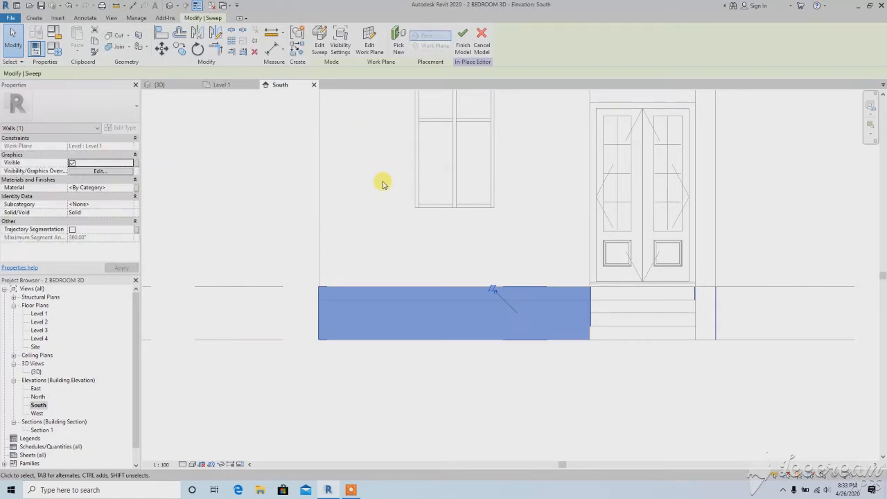
Inspect the swept wall base in the South elevation and in the 3D view
scroll(389, 271, down, 2)
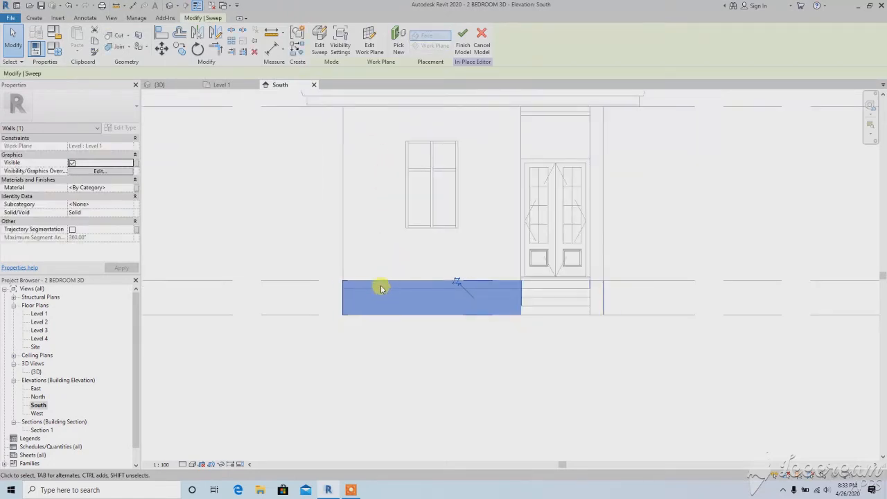
scroll(380, 288, up, 1)
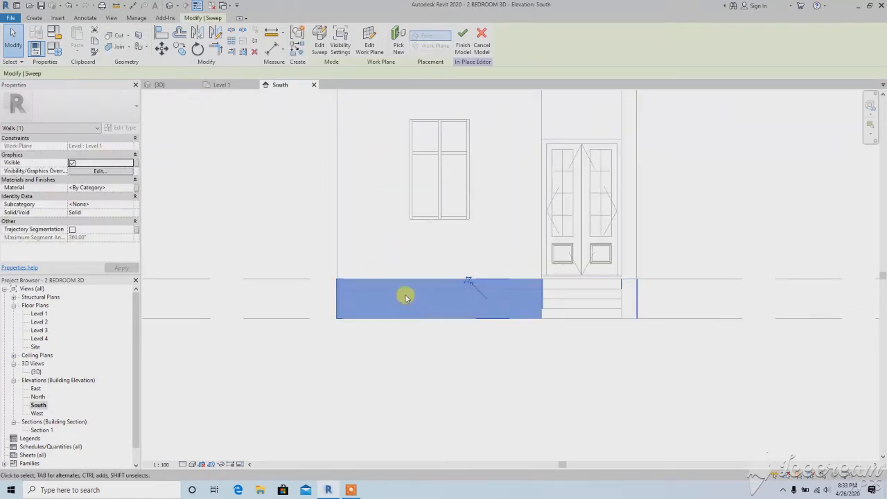
click(169, 7)
shift+middle_drag(416, 303, 398, 311)
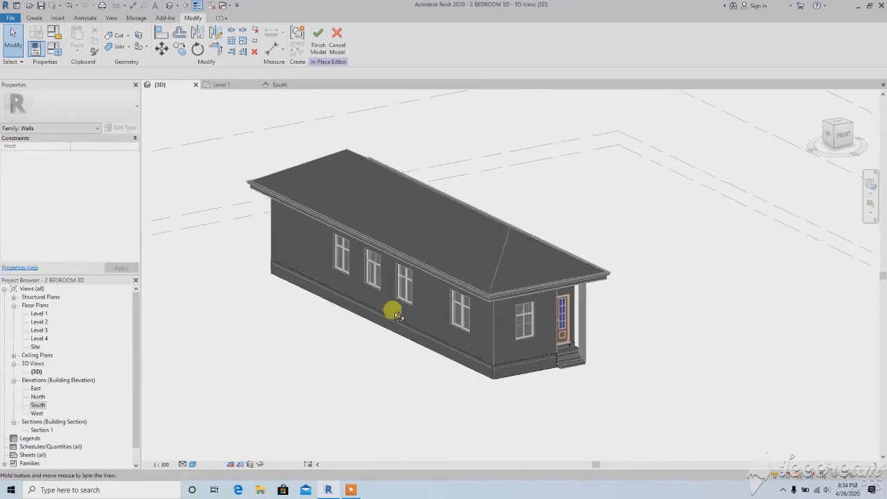
Inspect the swept wall base along the long side wall and around the front porch in the 3D view
scroll(474, 379, up, 10)
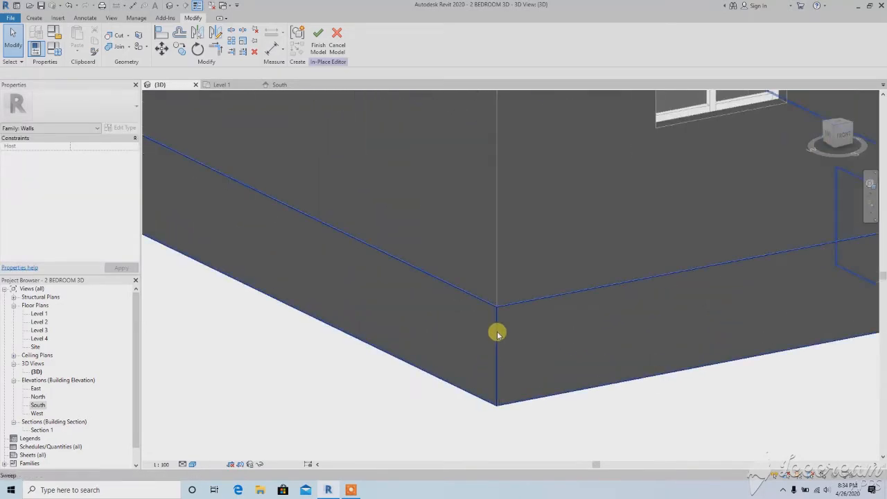
click(475, 358)
scroll(476, 358, down, 8)
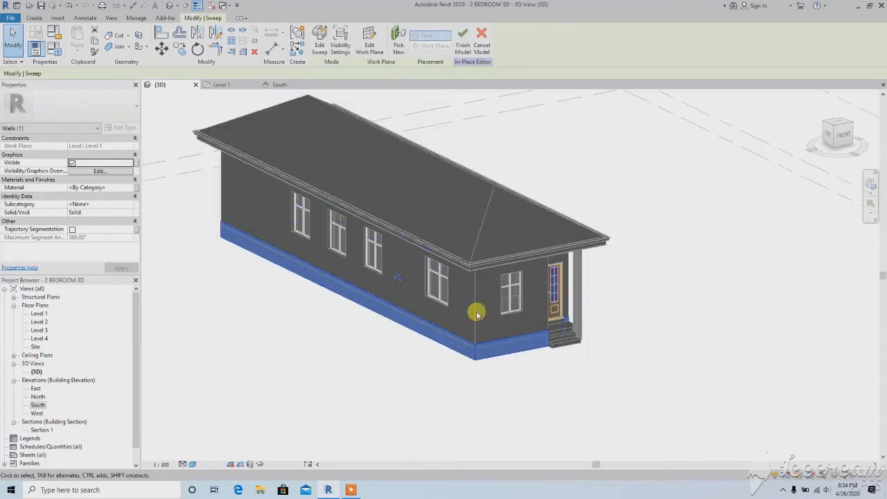
scroll(476, 335, up, 3)
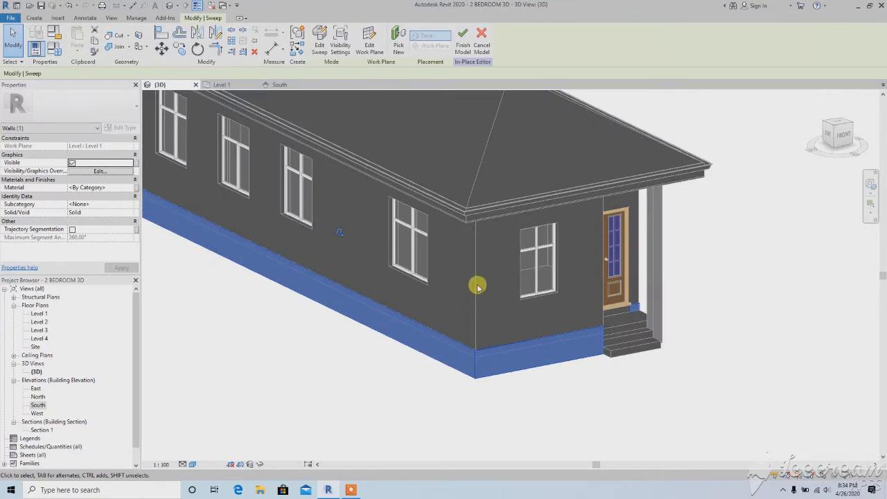
scroll(477, 286, down, 5)
shift+middle_drag(469, 311, 373, 331)
click(320, 373)
middle_drag(297, 366, 368, 372)
scroll(326, 324, up, 1)
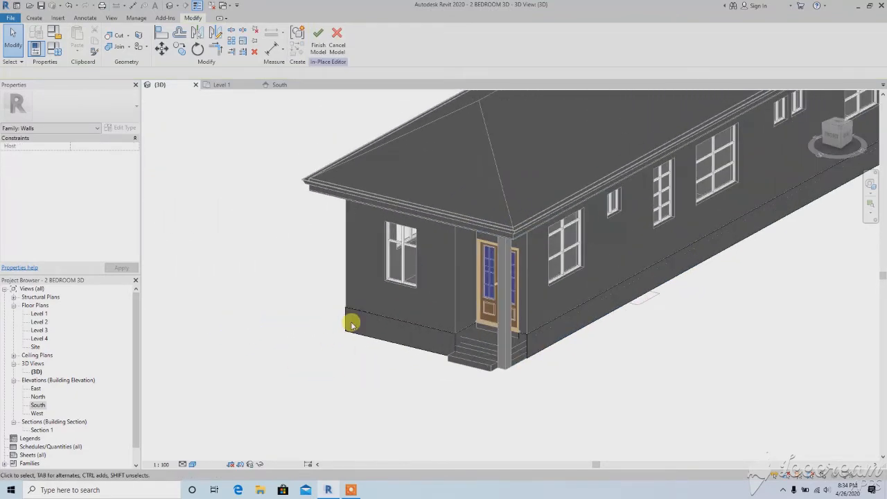
click(351, 326)
scroll(364, 359, down, 2)
click(333, 366)
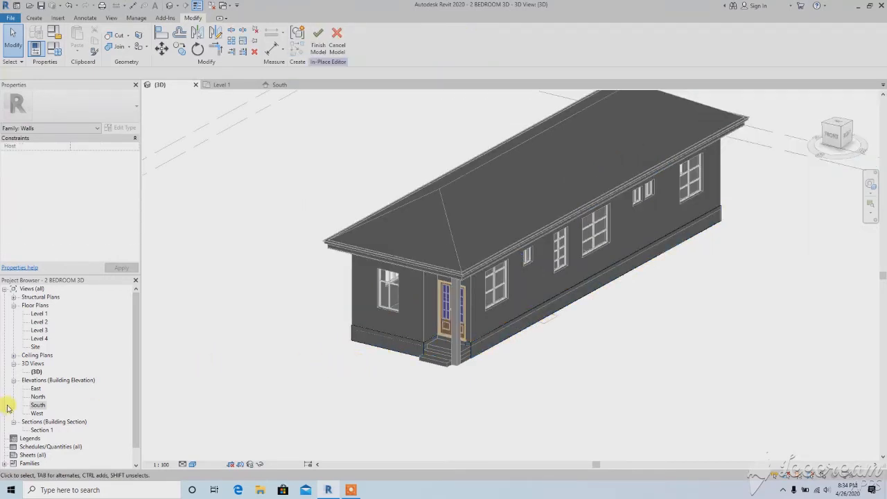
Copy the wall base sweep 100 mm straight up in the South elevation
double_click(37, 405)
scroll(312, 322, down, 2)
middle_drag(320, 323, 315, 386)
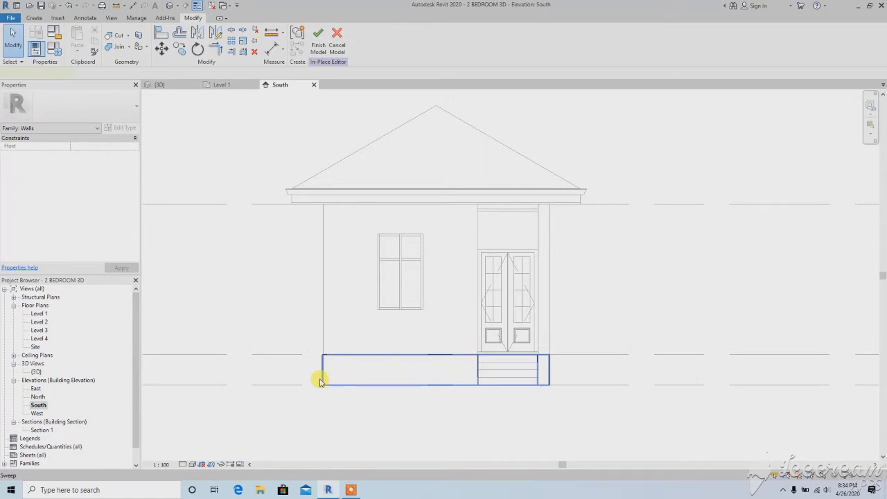
click(321, 382)
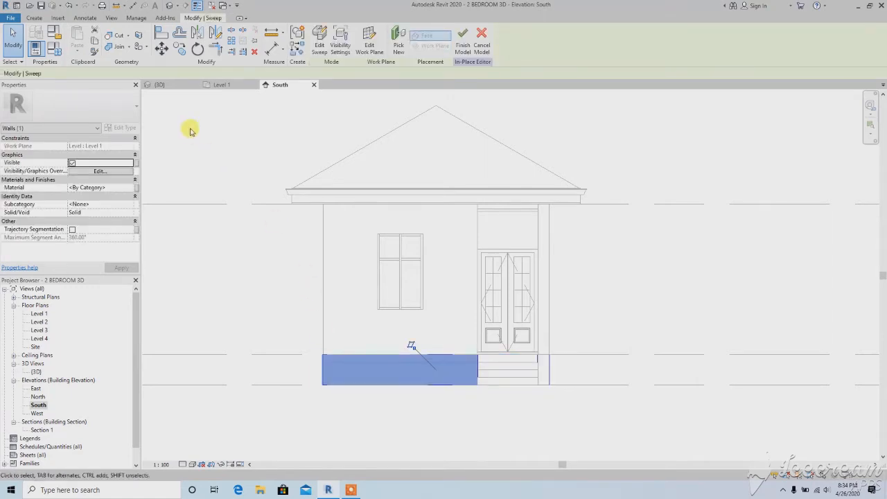
click(179, 48)
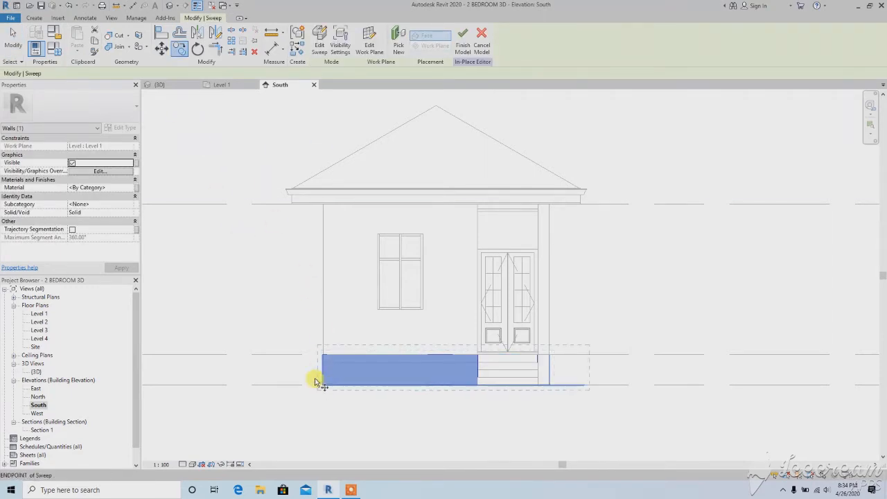
scroll(319, 374, up, 2)
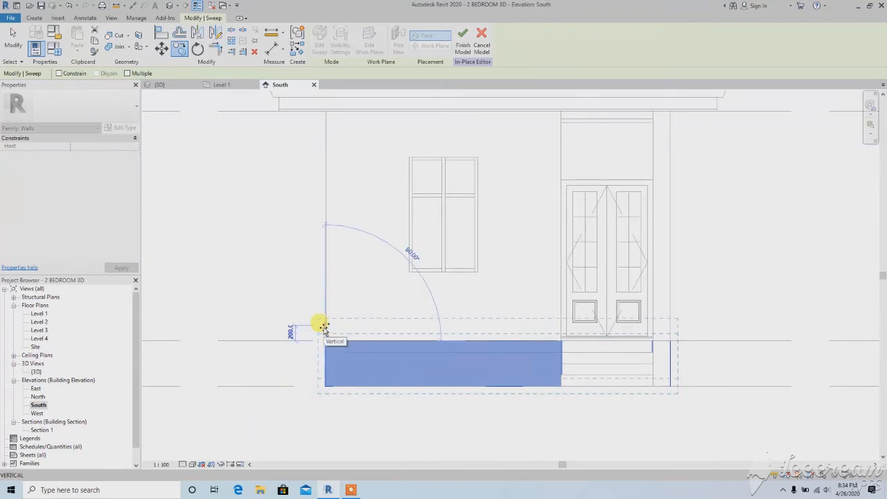
text(100)
key(Return)
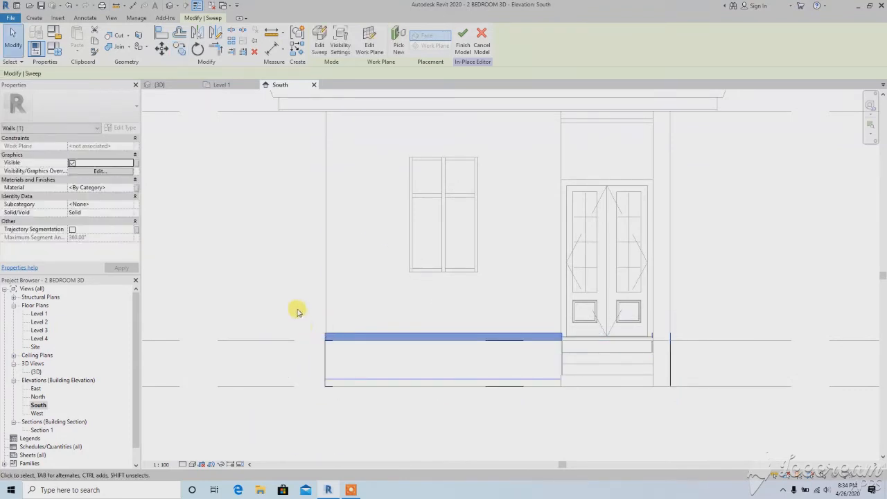
Edit the copied sweep's profile, moving its lower line up to the top of the wall base to leave a 100 mm height
click(322, 52)
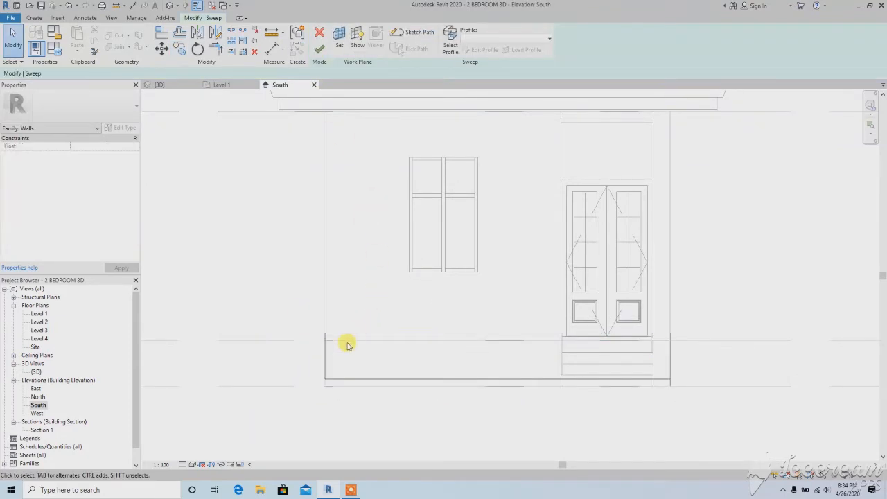
click(326, 296)
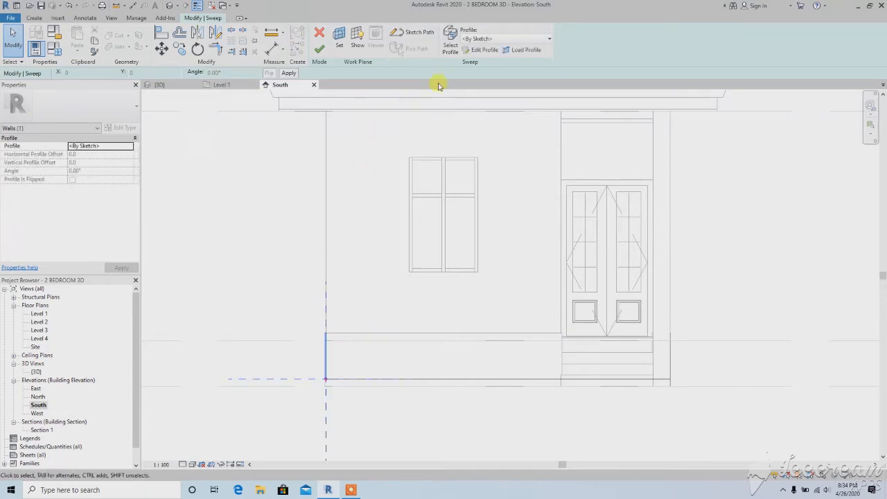
click(477, 51)
scroll(323, 367, up, 2)
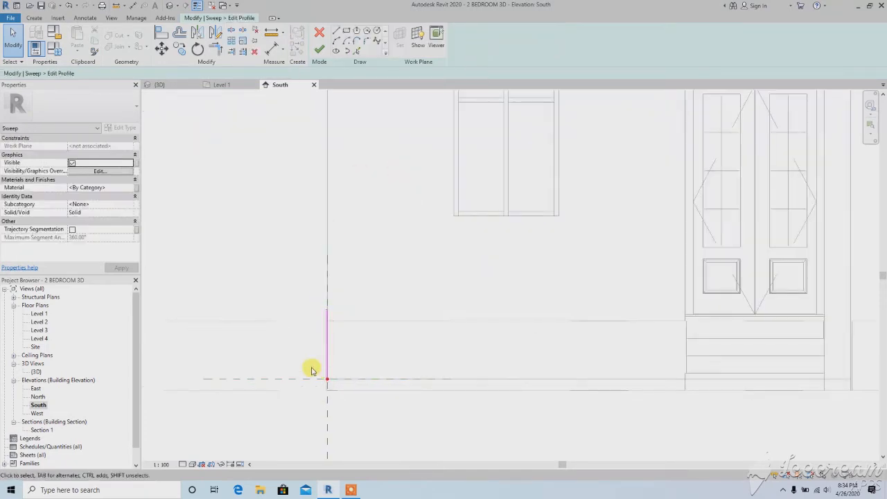
drag(311, 370, 341, 386)
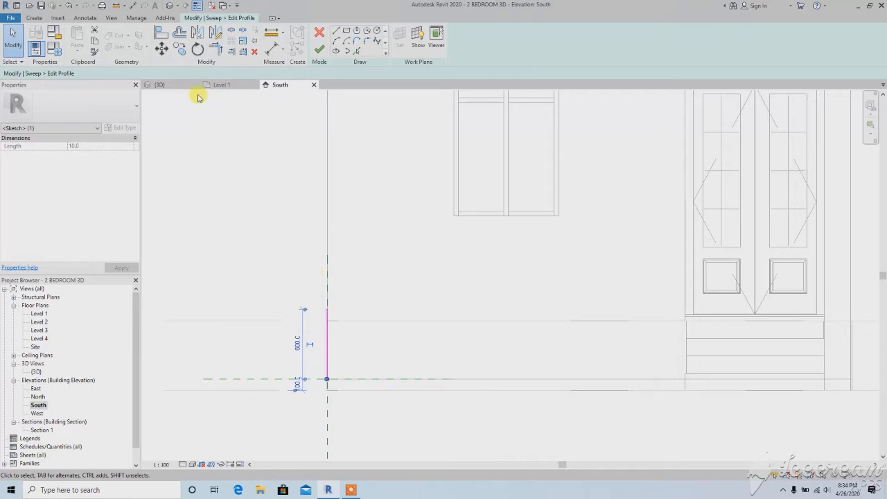
click(162, 49)
scroll(332, 378, up, 3)
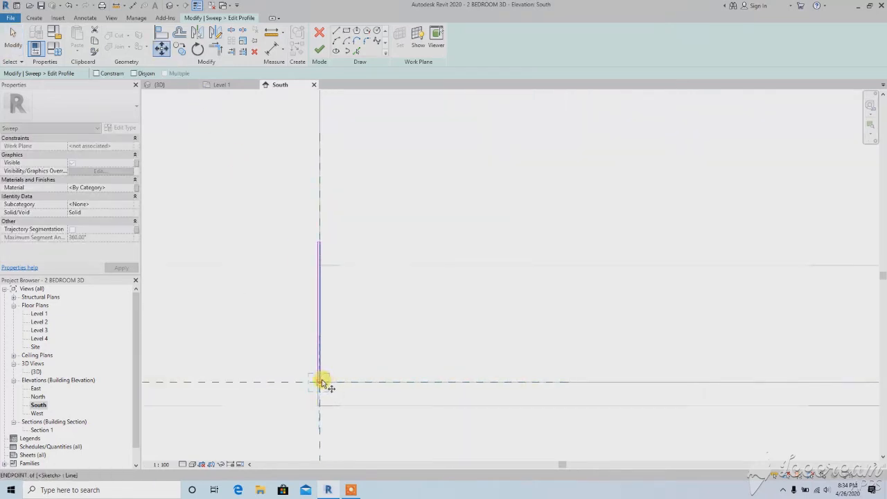
click(323, 271)
scroll(315, 256, up, 3)
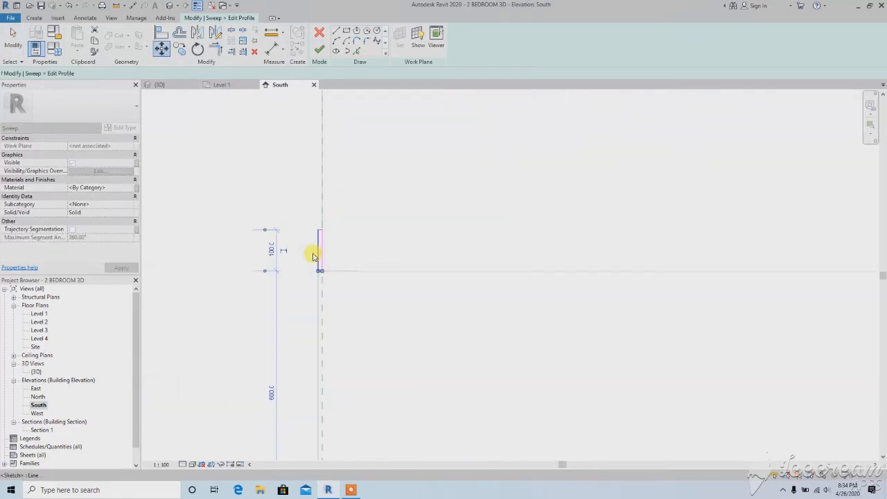
Set the copied profile's width to 100 mm by moving its outer vertical line, and finish the profile and sweep edits
click(320, 248)
scroll(324, 296, up, 1)
click(321, 298)
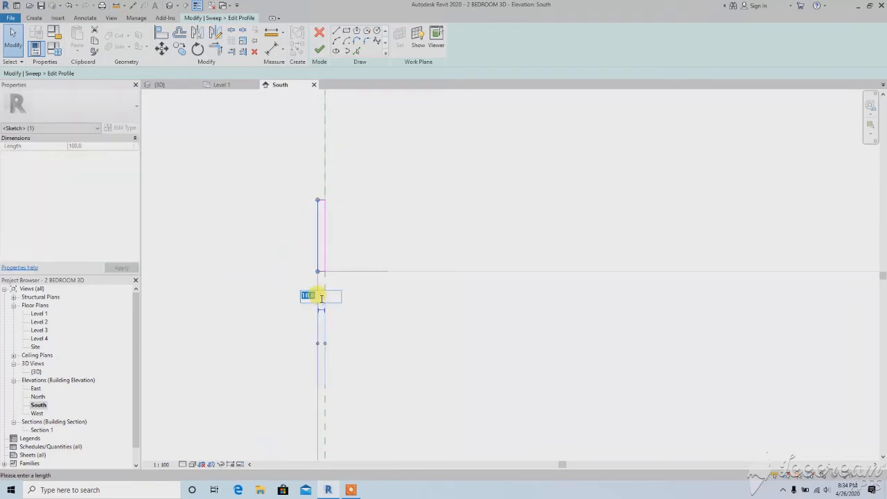
text(100)
key(Return)
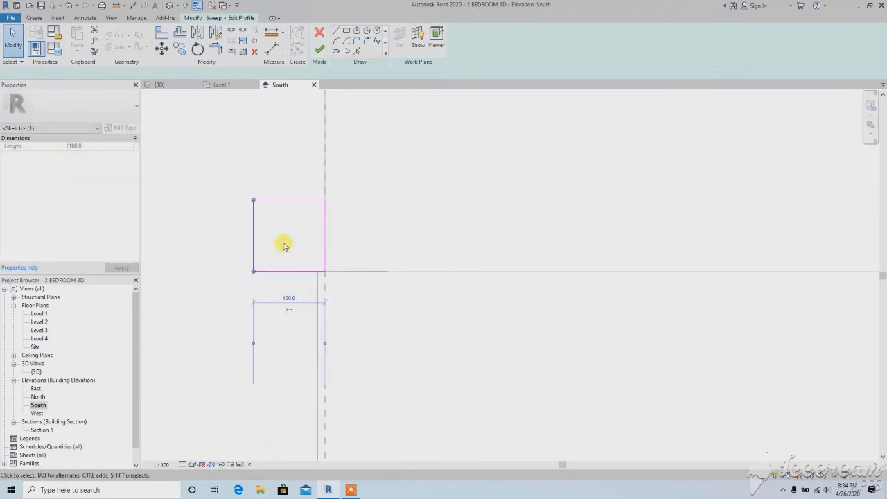
key(Escape)
scroll(298, 294, down, 4)
scroll(300, 298, down, 2)
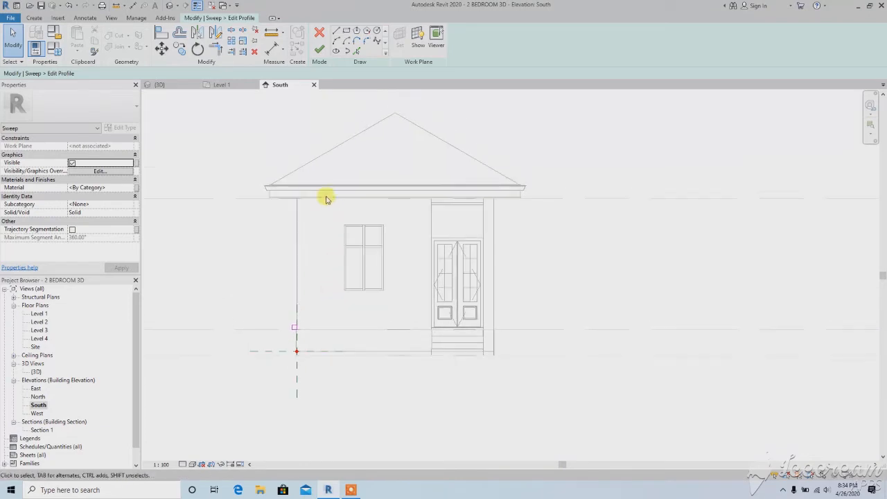
click(319, 51)
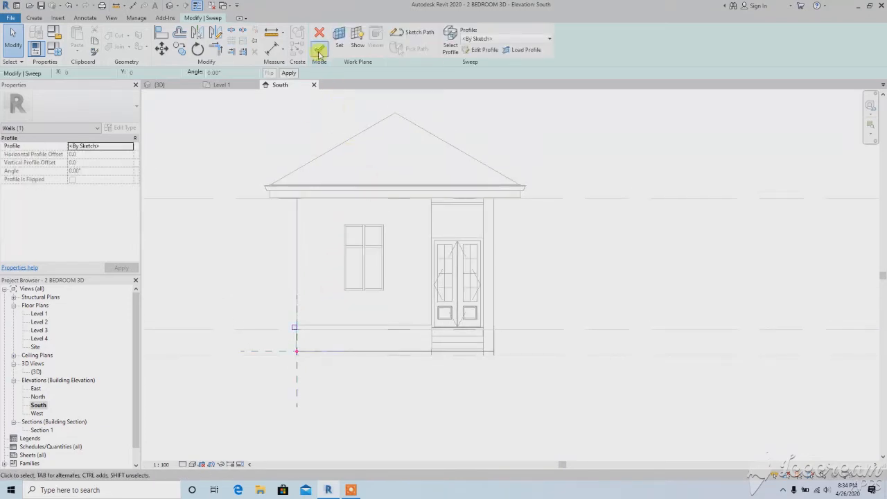
click(318, 52)
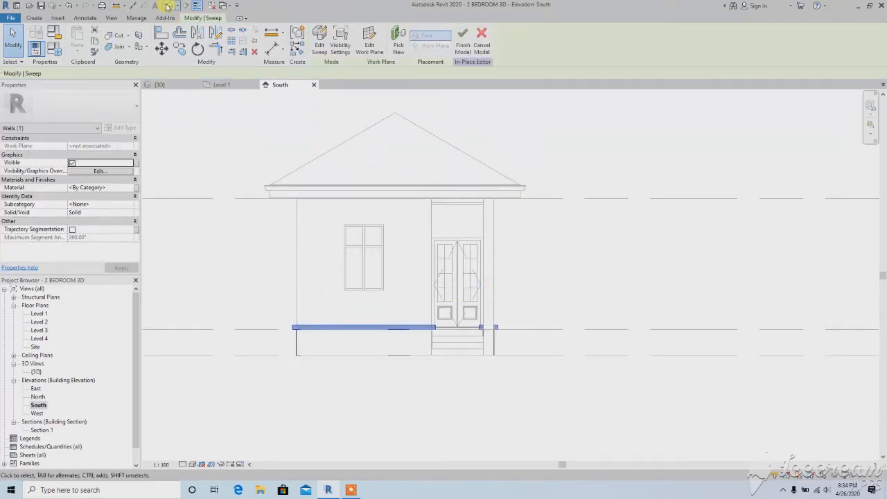
Check the projecting band above the wall base in the 3D view and finish the in-place wall model
click(168, 5)
scroll(346, 356, up, 4)
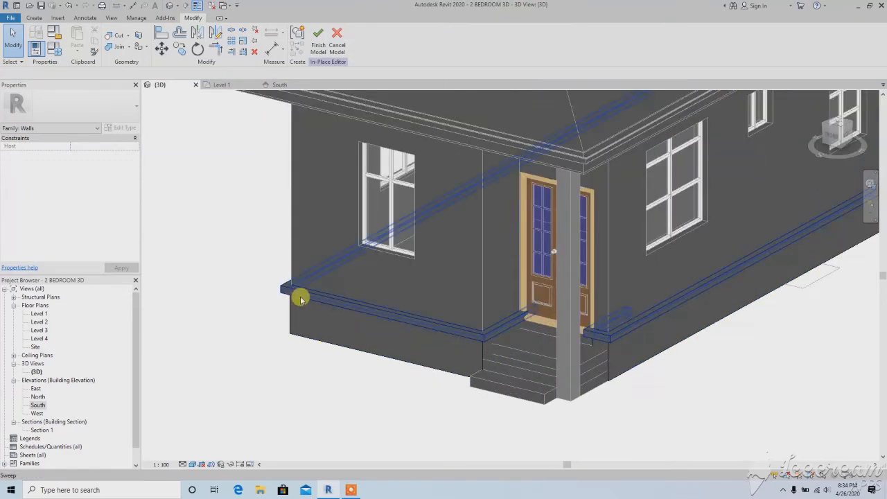
click(299, 298)
scroll(590, 406, down, 3)
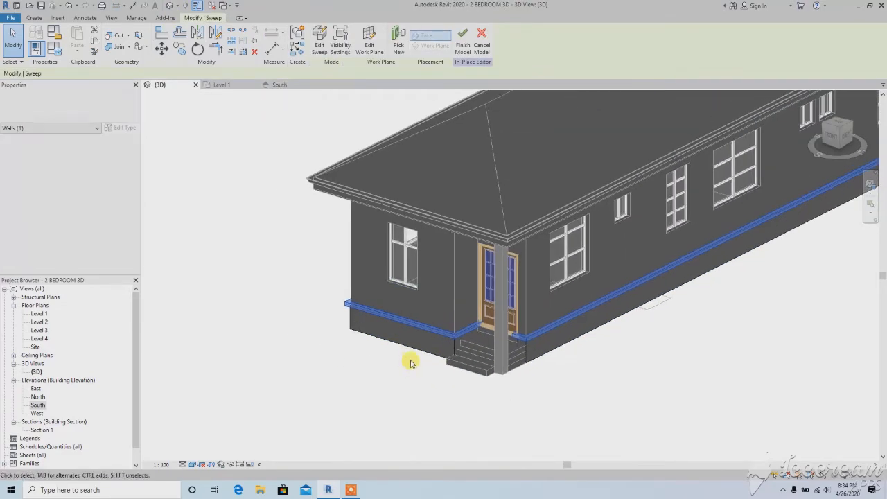
scroll(469, 353, up, 3)
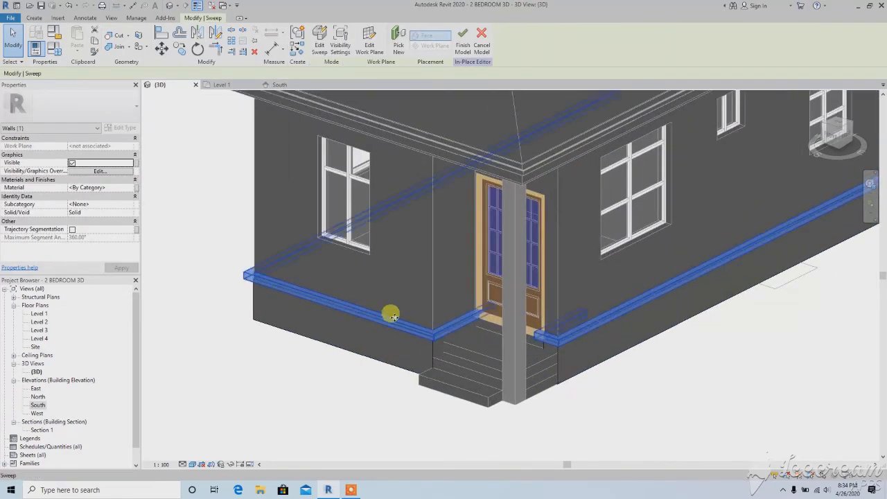
scroll(347, 356, down, 3)
click(348, 353)
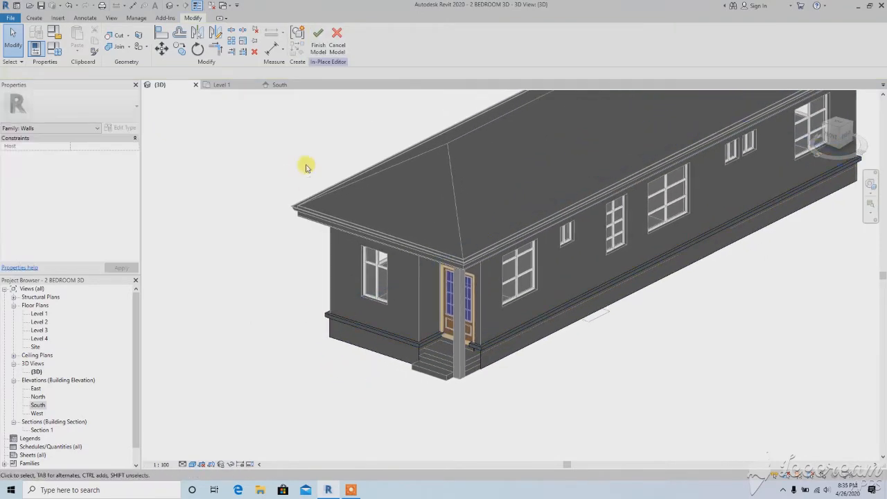
click(317, 43)
Inspect the finished wall base and band from both sides in 3D and in the South elevation
scroll(380, 287, down, 2)
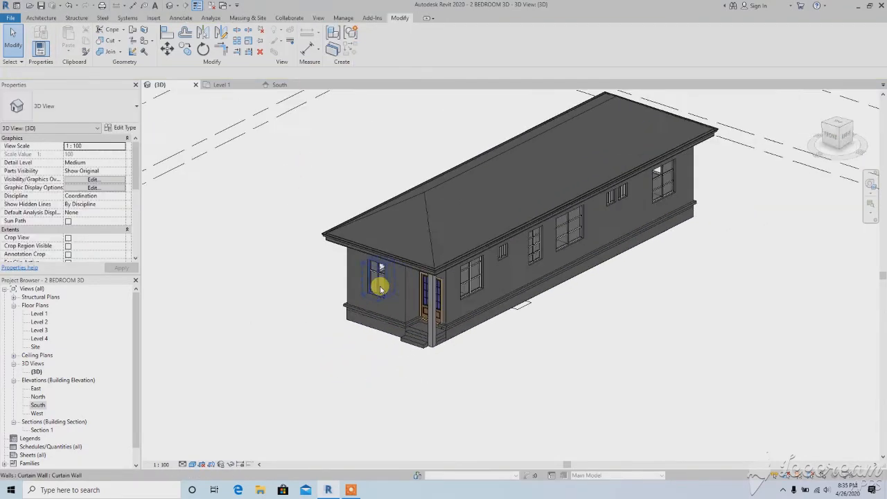
shift+middle_drag(380, 286, 494, 257)
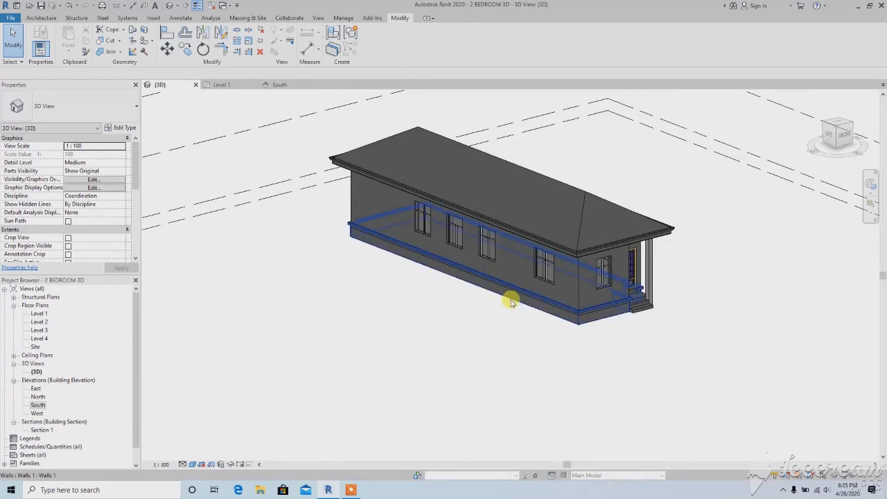
shift+middle_drag(510, 301, 375, 313)
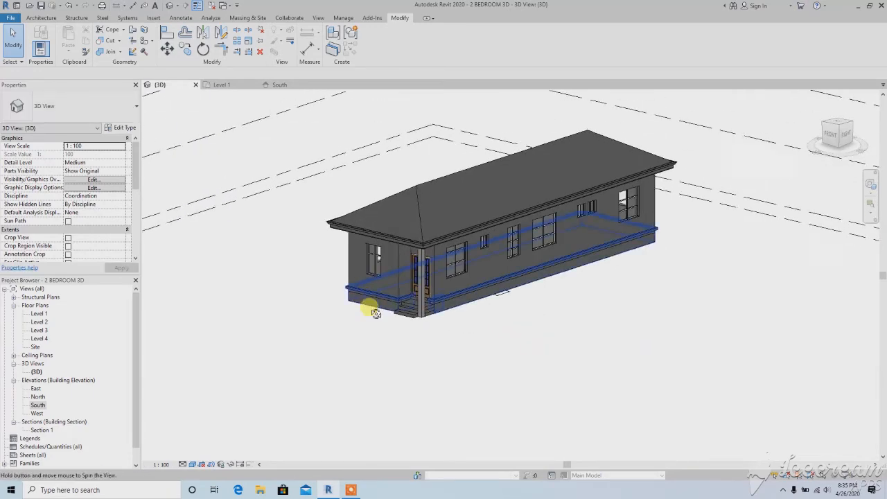
double_click(38, 404)
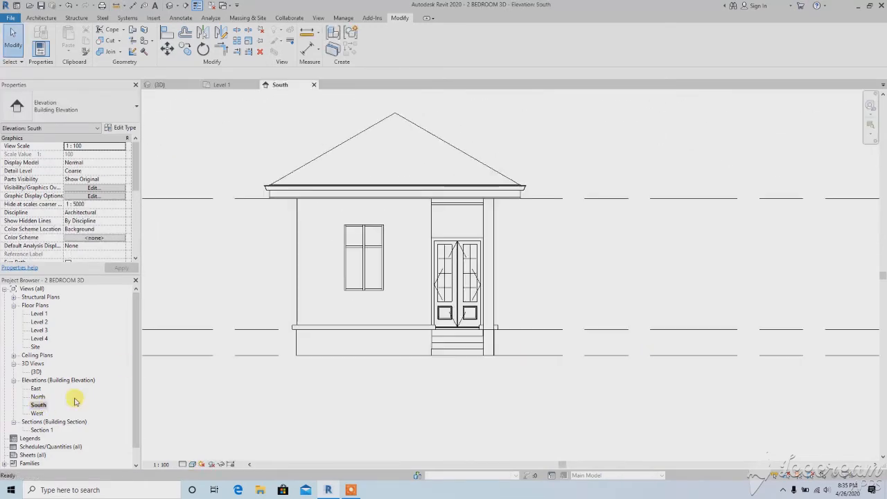
scroll(326, 311, down, 1)
middle_drag(325, 311, 362, 322)
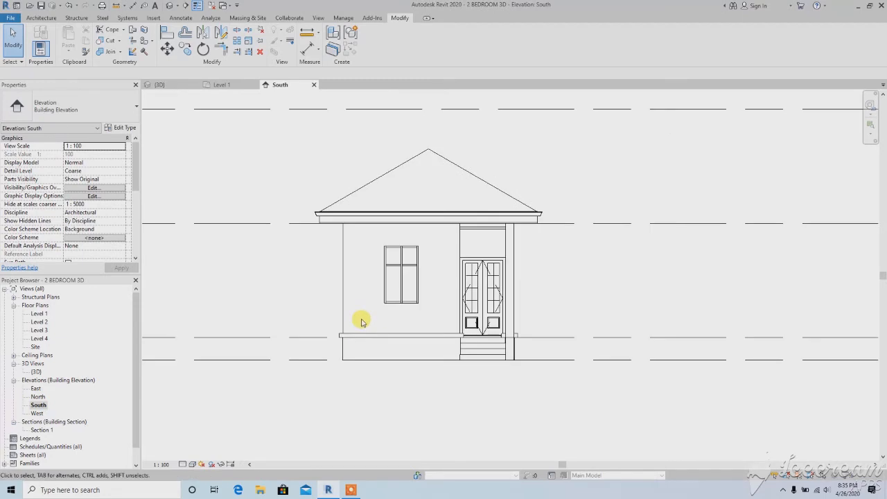
scroll(361, 321, up, 2)
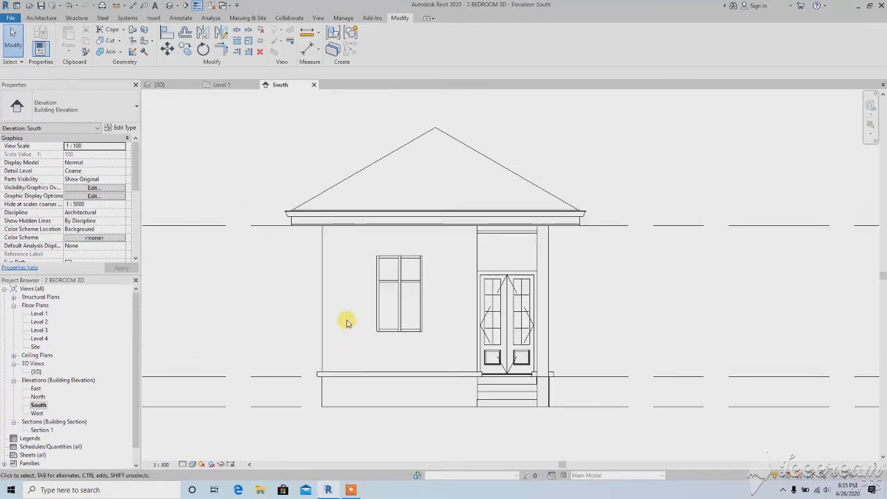
Start an in-place model in the Windows category, accepting the name Windows 1
click(40, 19)
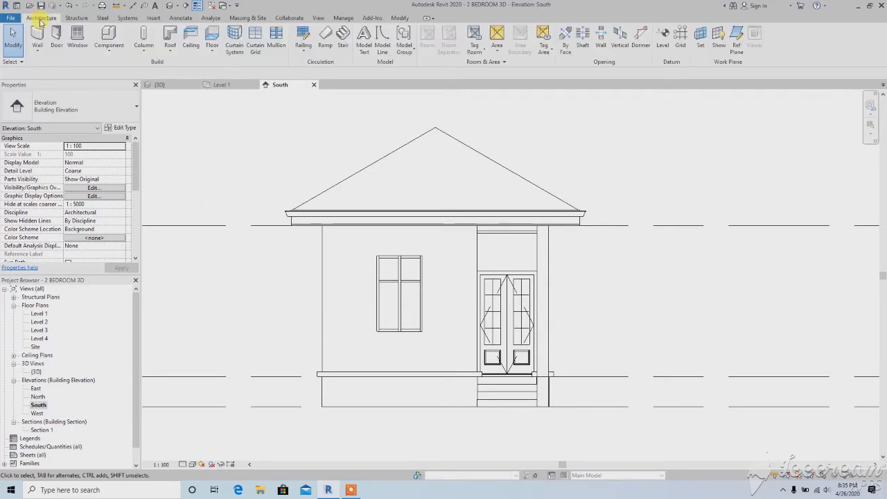
click(109, 50)
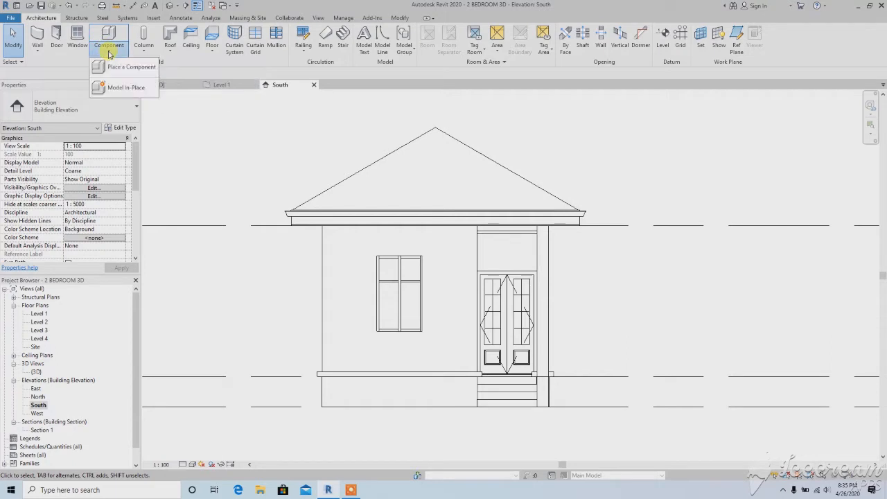
click(122, 87)
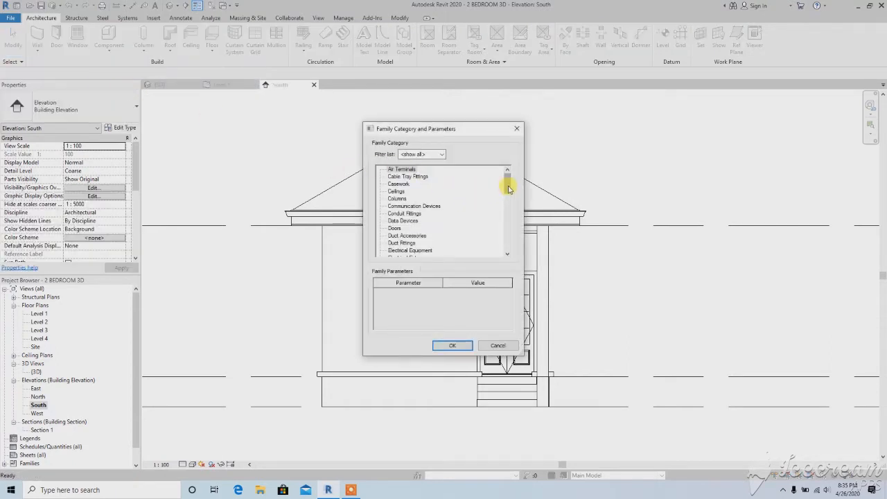
drag(509, 186, 503, 248)
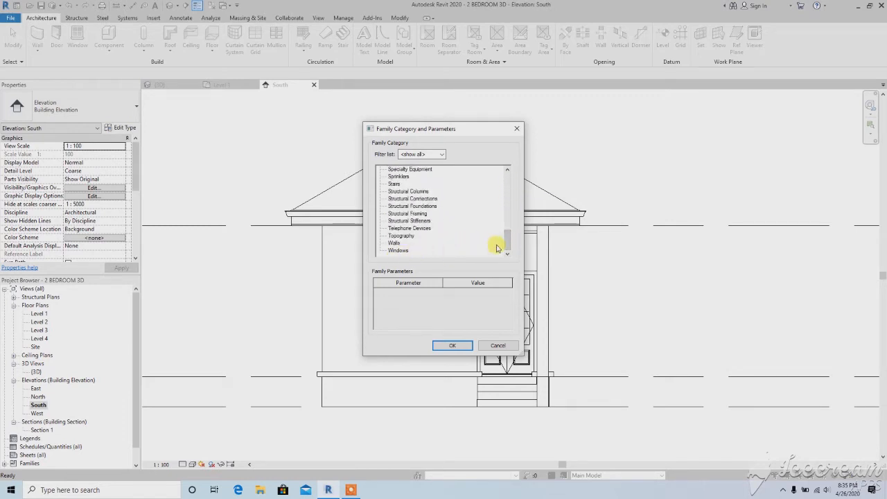
drag(506, 246, 508, 233)
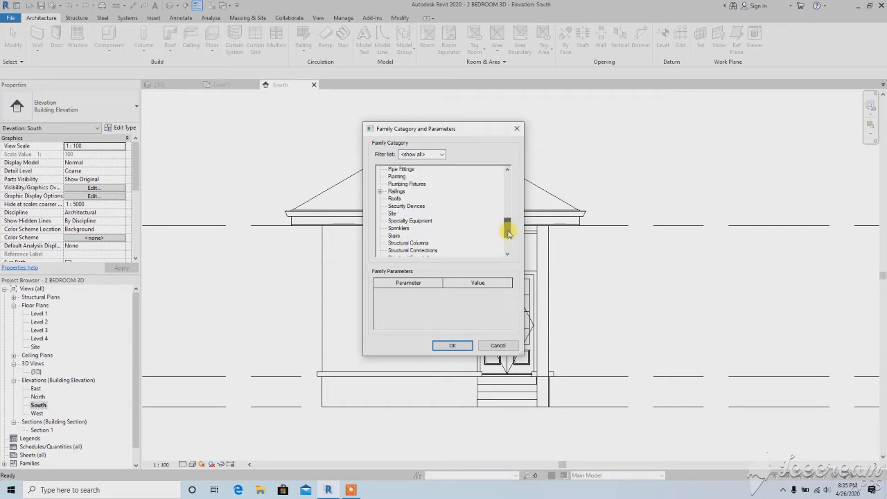
drag(508, 232, 506, 242)
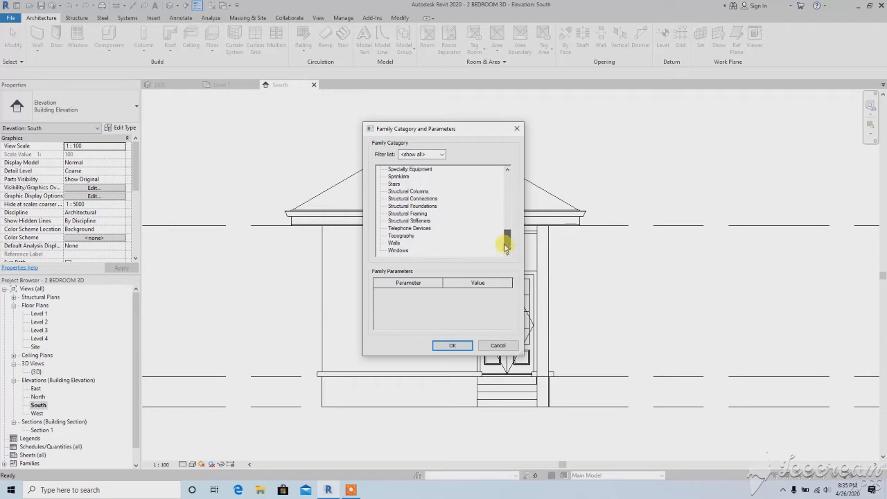
click(402, 250)
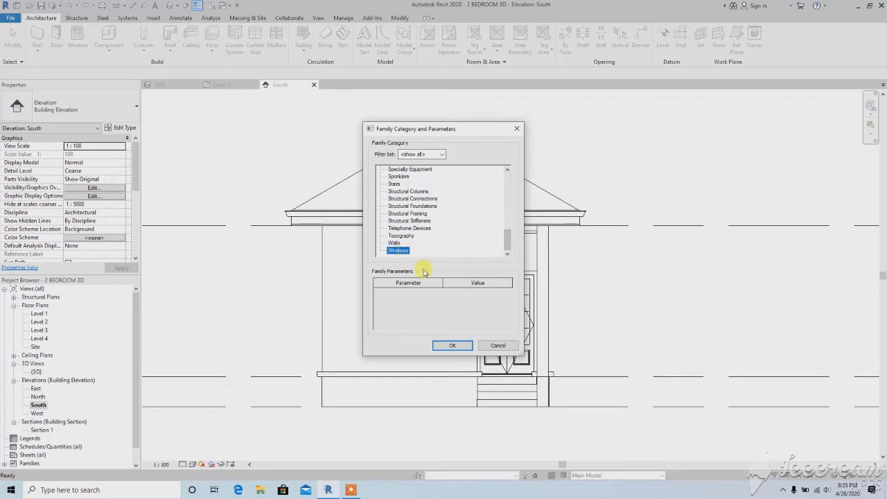
click(451, 346)
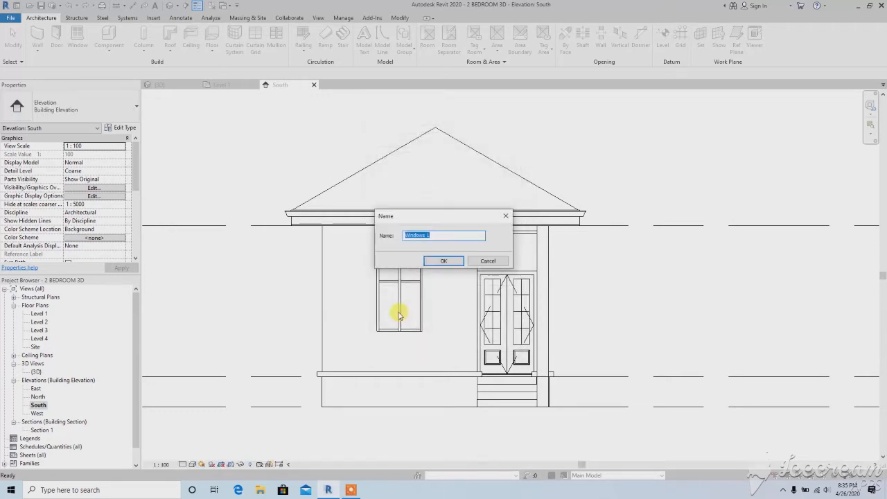
click(431, 262)
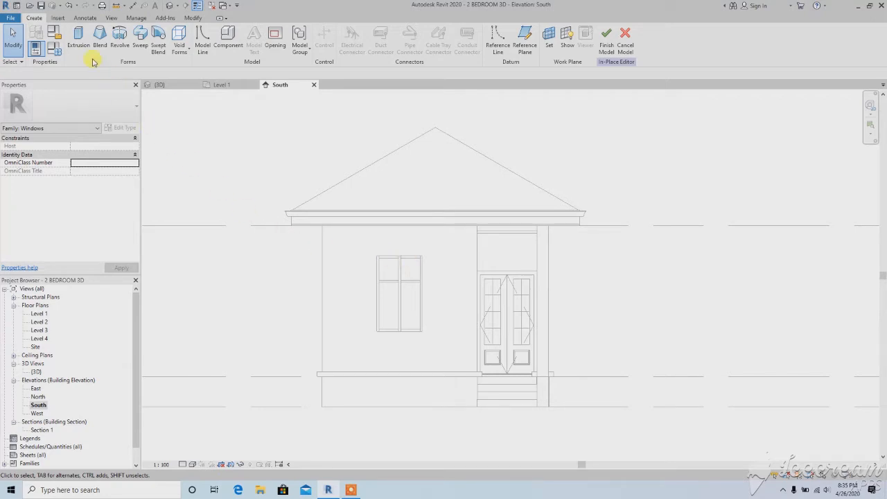
Start an extrusion and pick the face of the front 225 WALL containing the window as its work plane
click(78, 36)
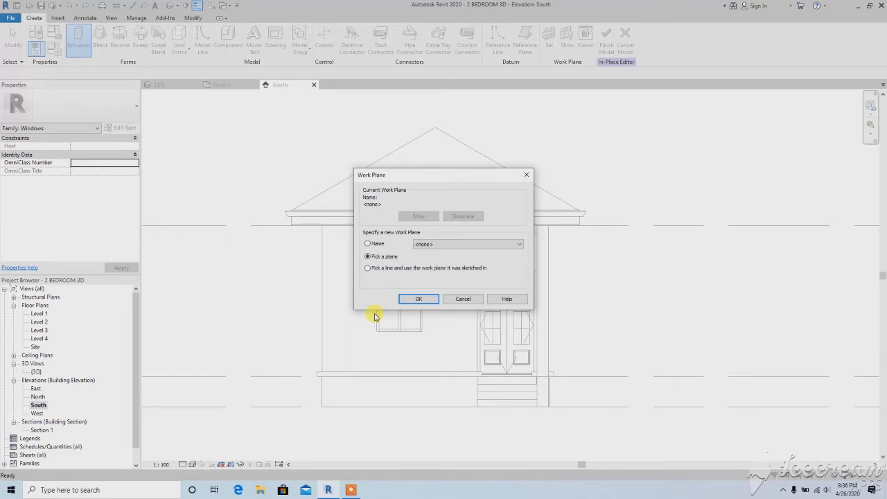
click(367, 243)
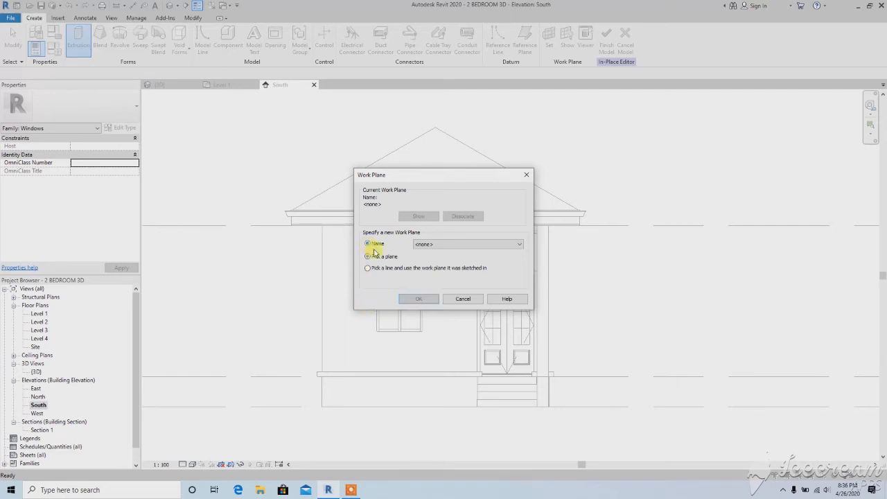
click(430, 246)
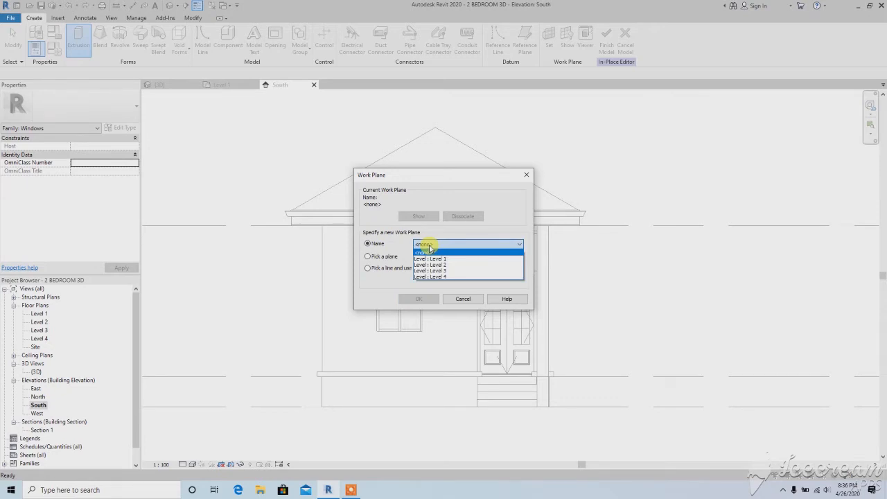
click(429, 247)
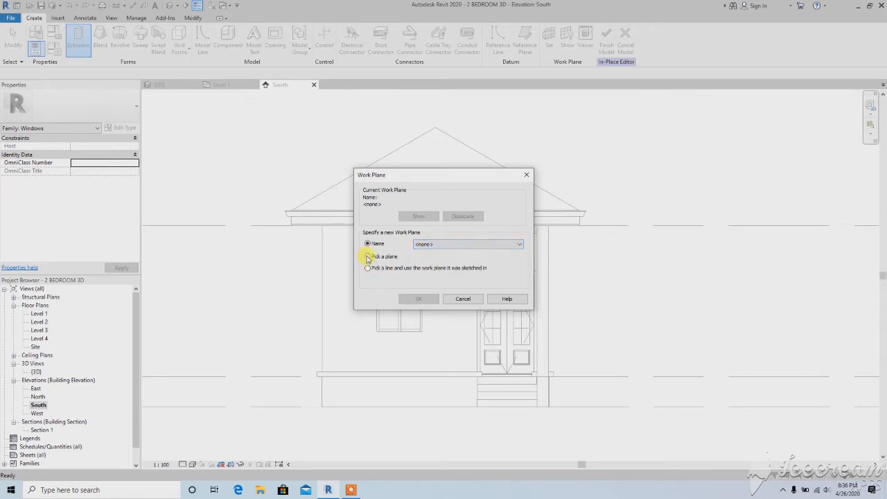
click(368, 256)
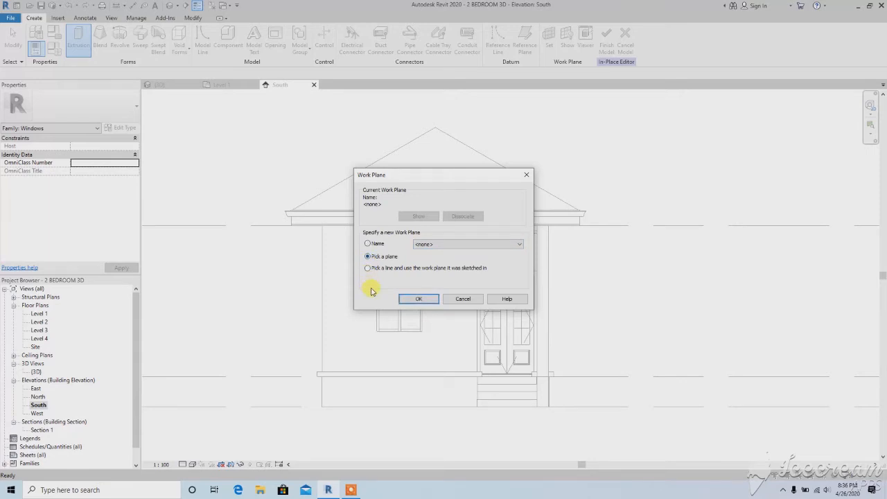
click(414, 299)
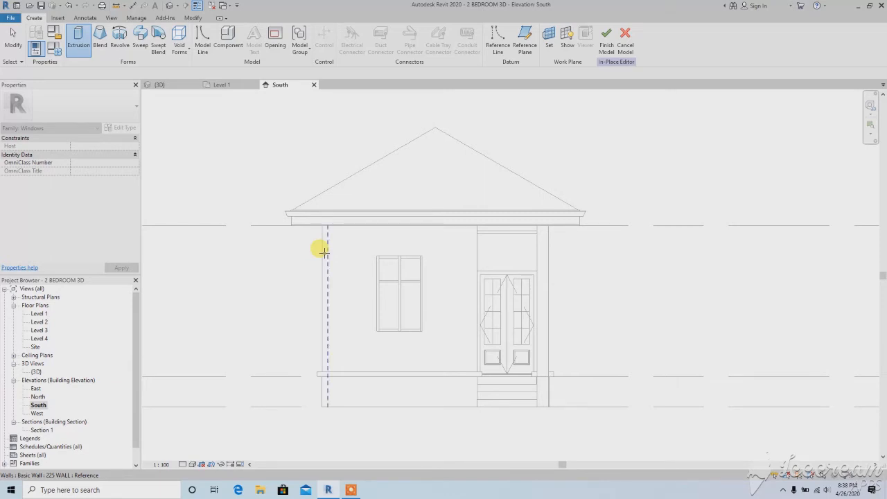
click(474, 251)
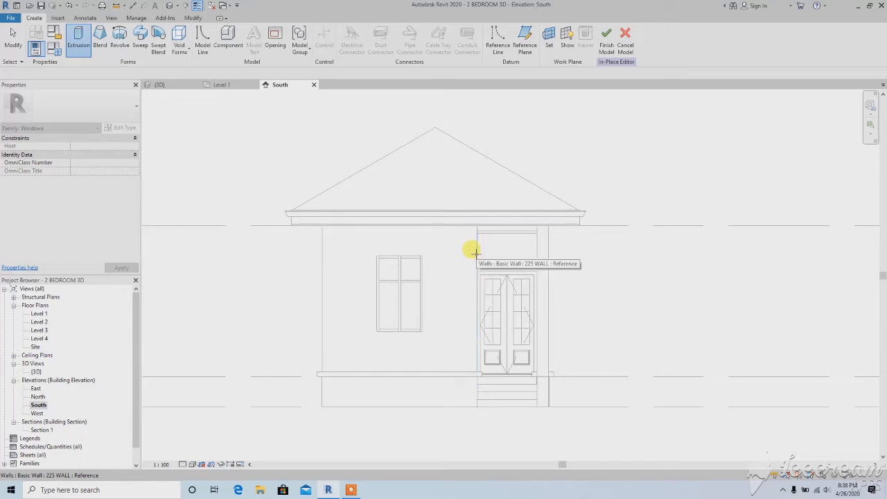
click(474, 251)
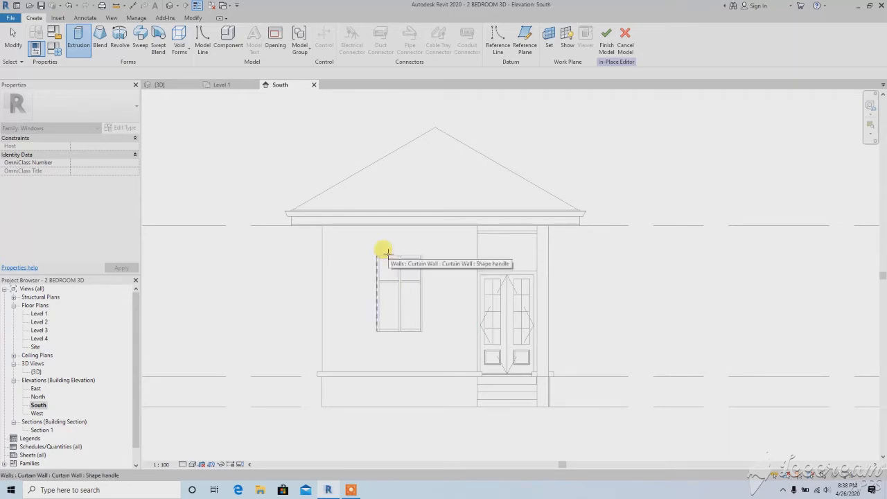
key(Tab)
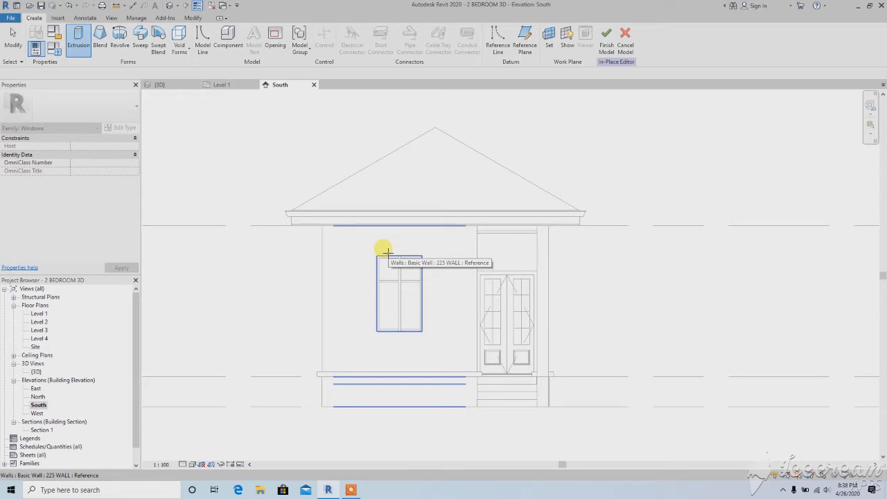
click(386, 251)
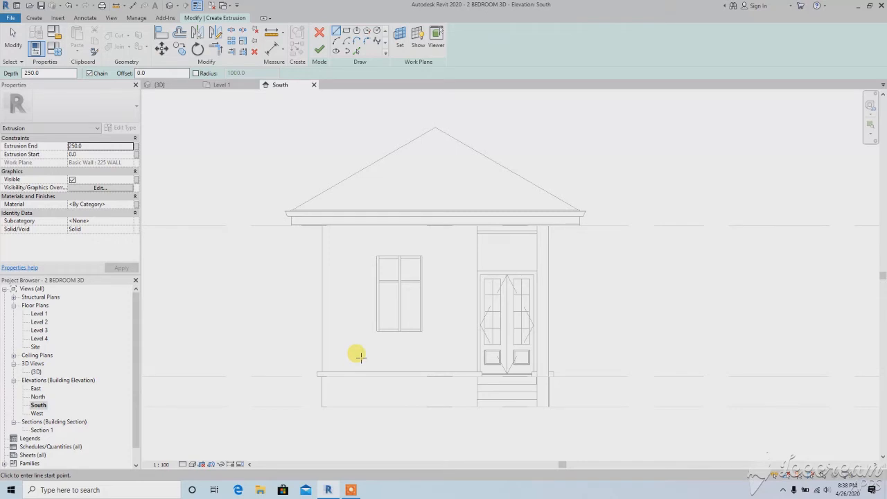
Sketch a closed irregular loop of straight lines around the front window as the extrusion's inner boundary
click(441, 256)
click(367, 242)
click(366, 303)
click(352, 357)
click(398, 364)
click(442, 360)
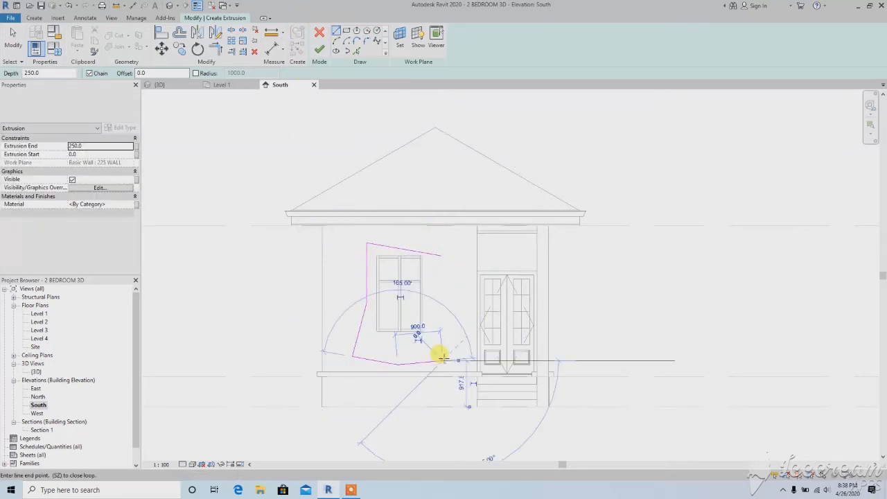
click(439, 251)
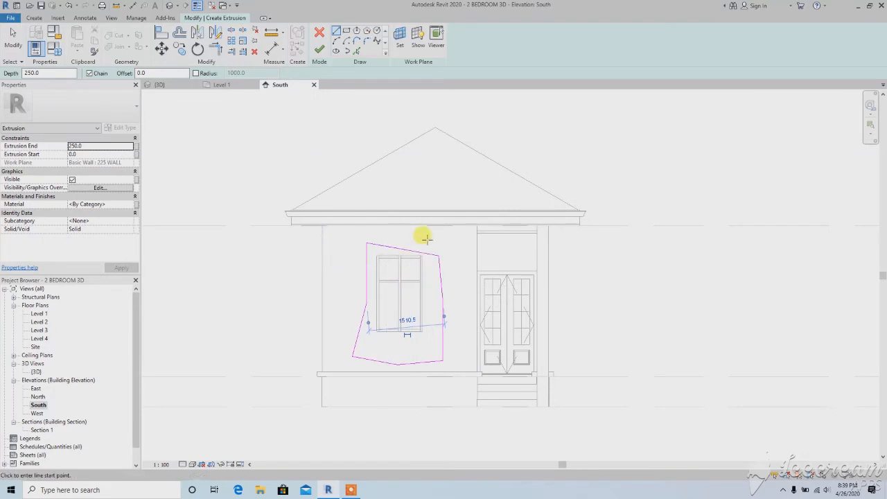
Sketch a larger closed irregular loop around the first one and finish the extrusion with a 250 mm depth
click(425, 238)
click(465, 261)
click(456, 355)
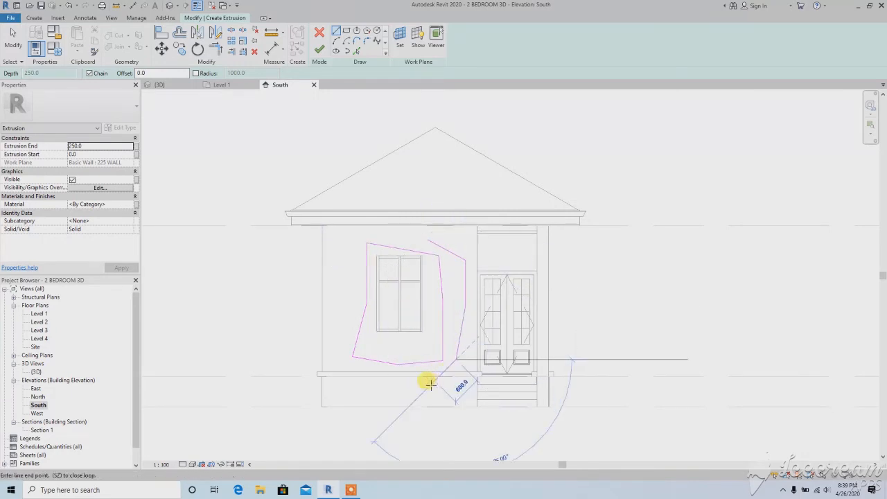
click(435, 380)
click(359, 386)
click(334, 354)
click(349, 271)
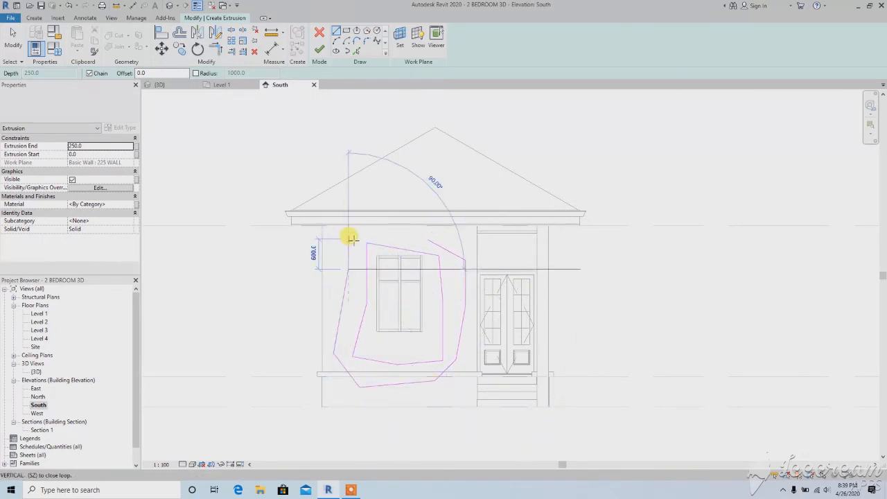
click(349, 238)
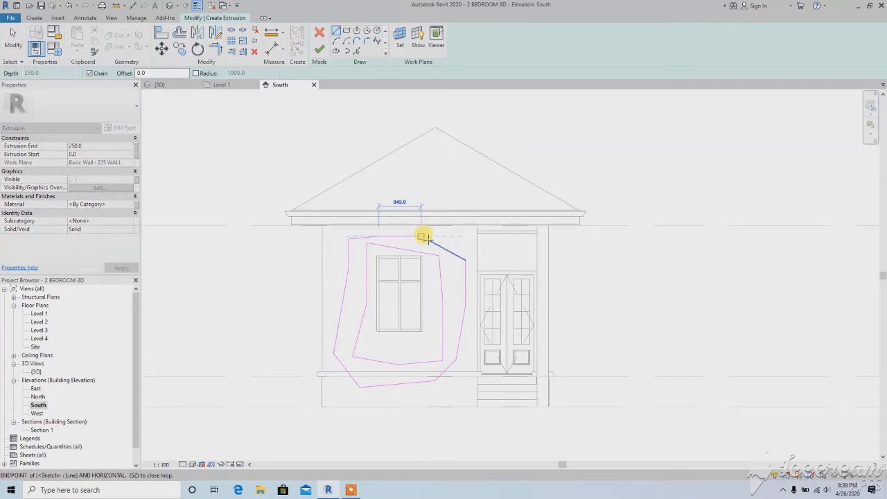
scroll(421, 237, up, 2)
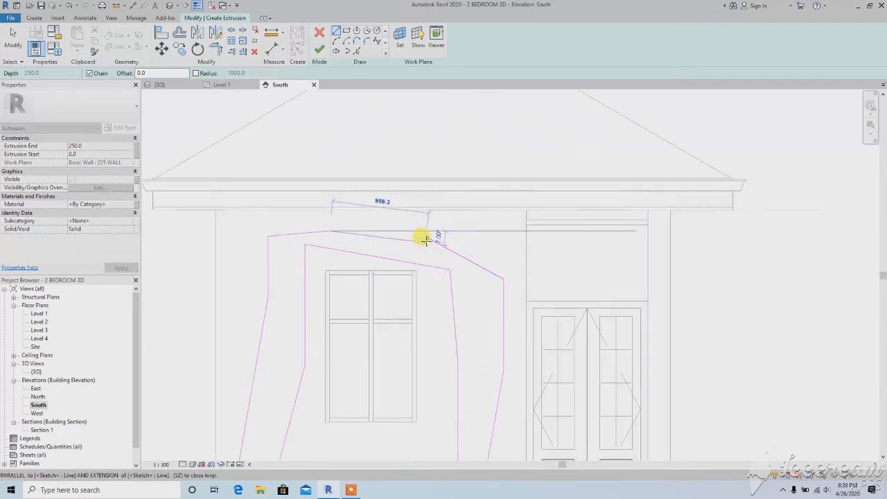
click(421, 236)
scroll(409, 234, down, 4)
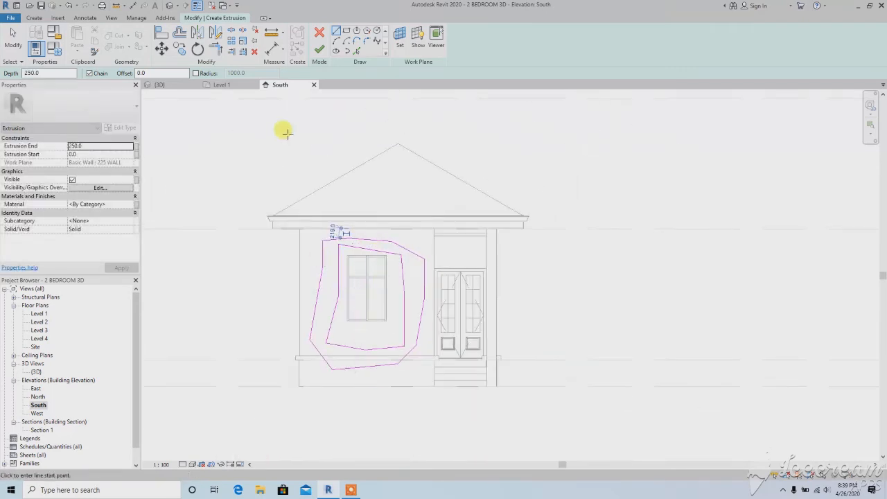
click(319, 49)
click(316, 180)
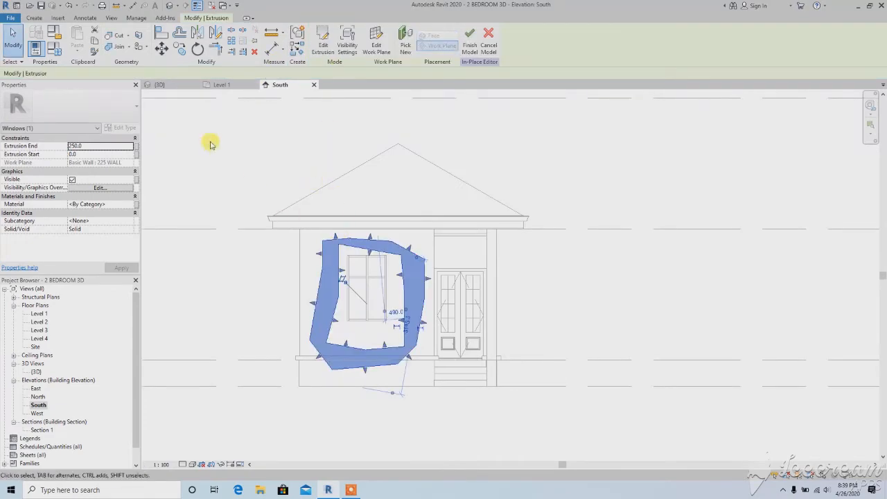
Inspect the irregular extrusion around the front window in the 3D view
click(170, 5)
scroll(388, 293, up, 5)
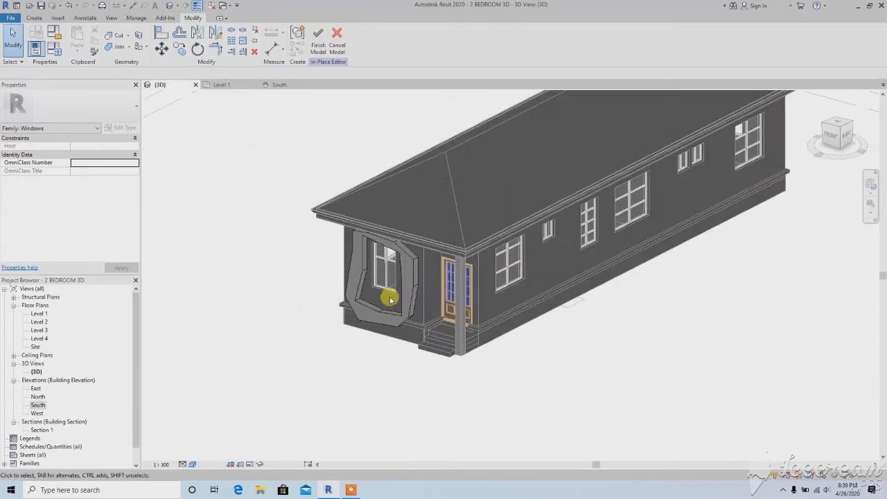
click(416, 301)
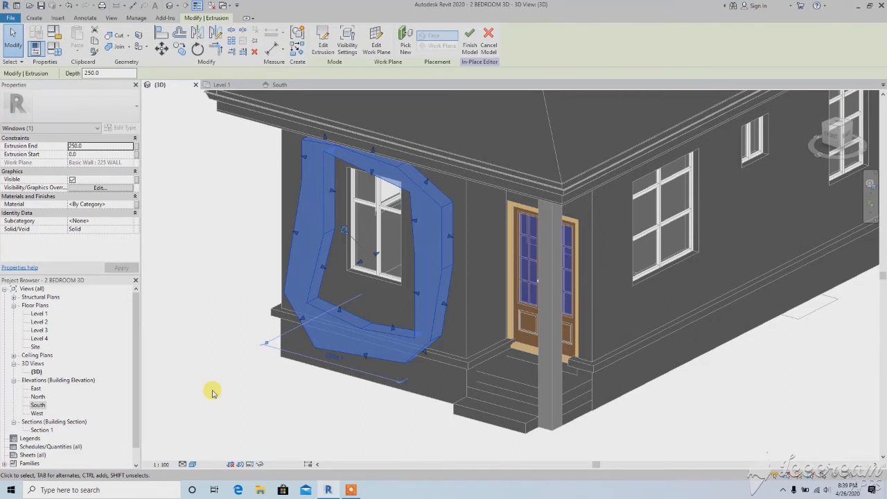
Edit the window extrusion's sketch in the South elevation and delete all of its irregular boundary lines
double_click(38, 405)
click(321, 357)
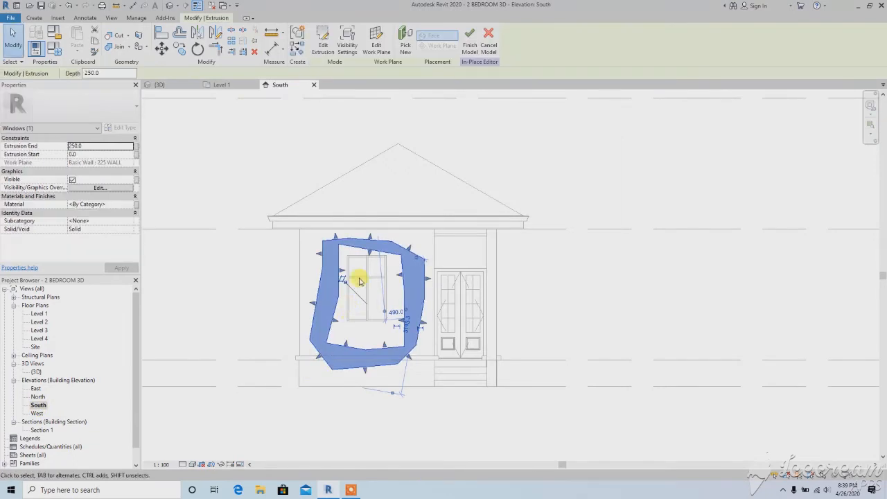
click(321, 36)
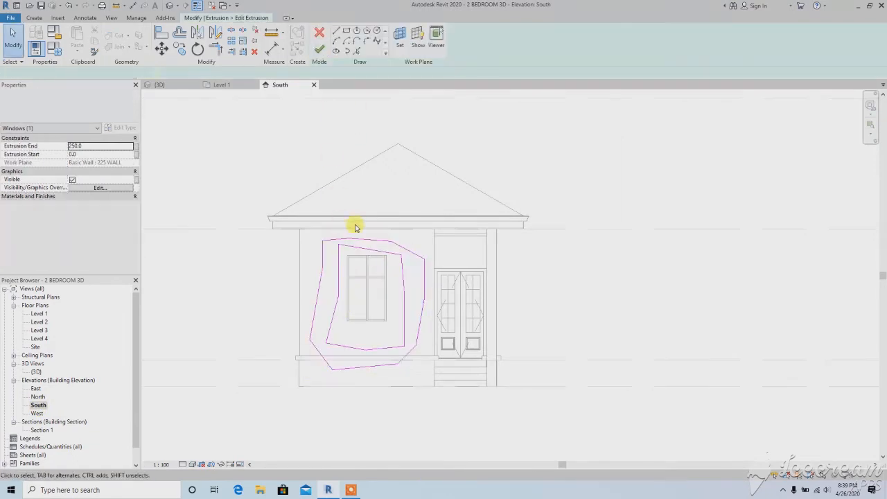
drag(415, 371, 442, 392)
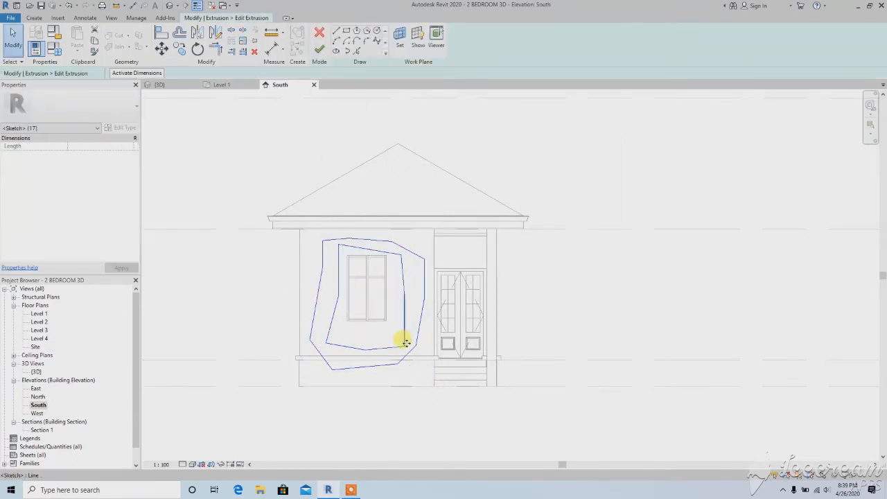
key(Delete)
Sketch a 900 by 1500 mm rectangle tracing the outer edge of the front window, corner to corner
click(345, 31)
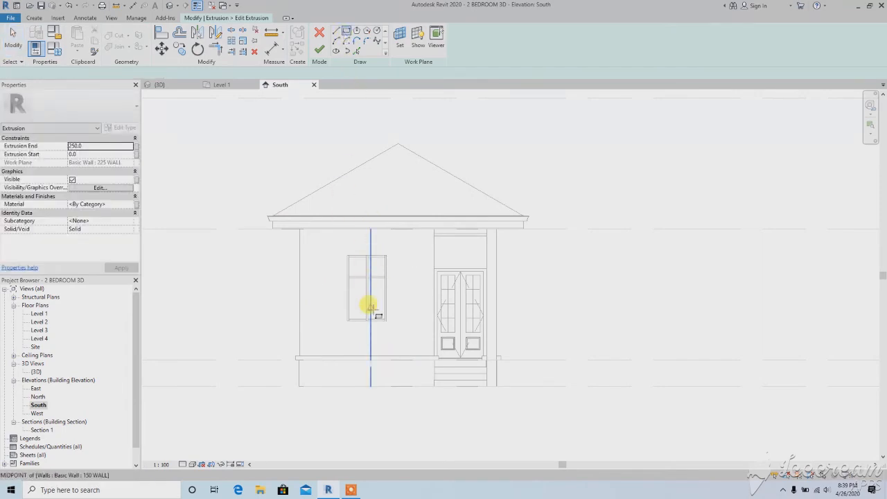
scroll(372, 307, up, 5)
click(394, 208)
scroll(326, 274, down, 3)
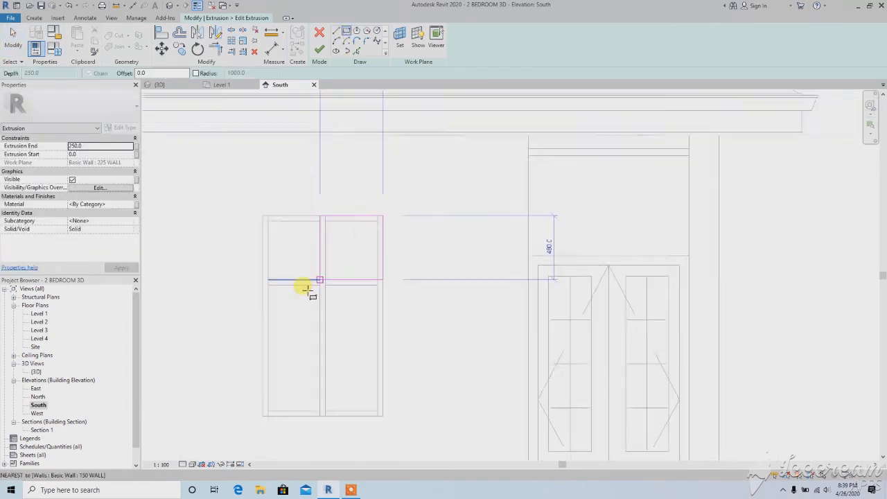
scroll(272, 382, up, 3)
click(268, 388)
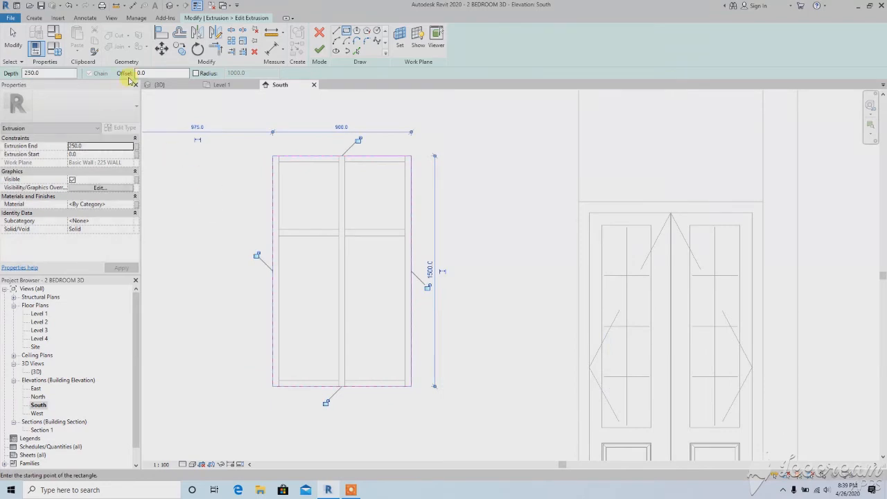
text(100)
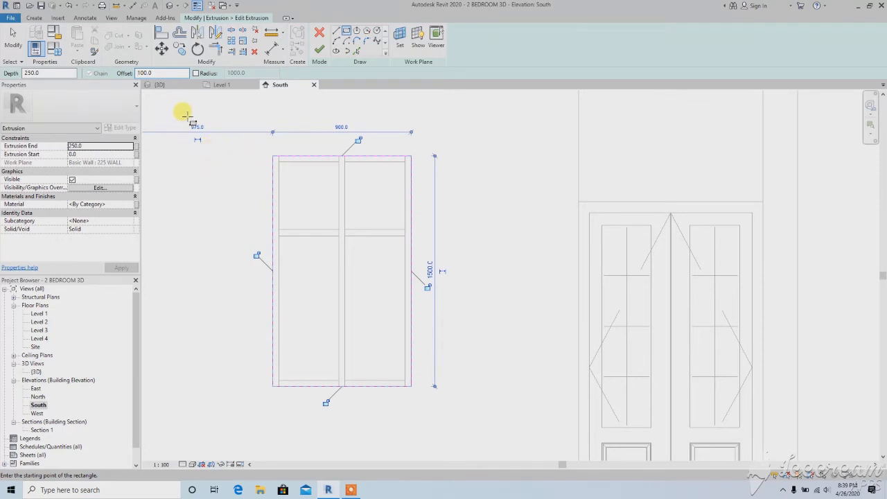
drag(159, 73, 136, 72)
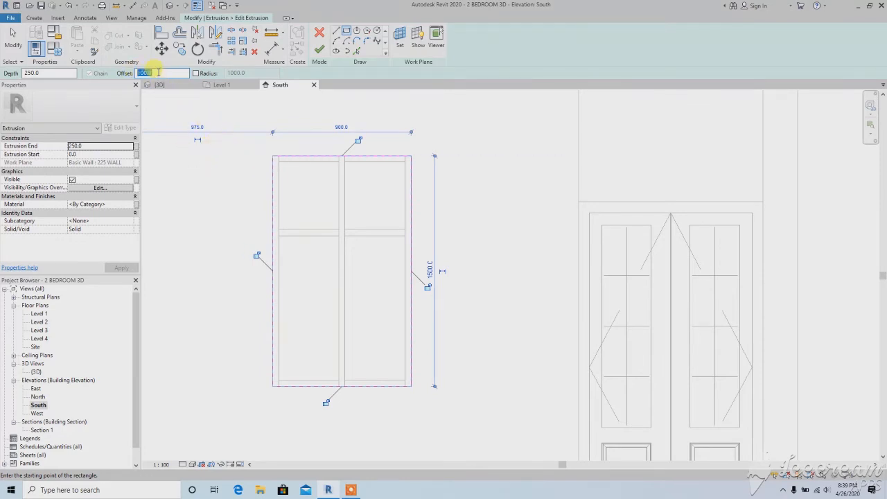
text(0)
Offset a copy of each side of the window rectangle 100 mm outward to form a frame outline, and finish the extrusion sketch
middle_drag(288, 202, 313, 206)
scroll(313, 205, down, 1)
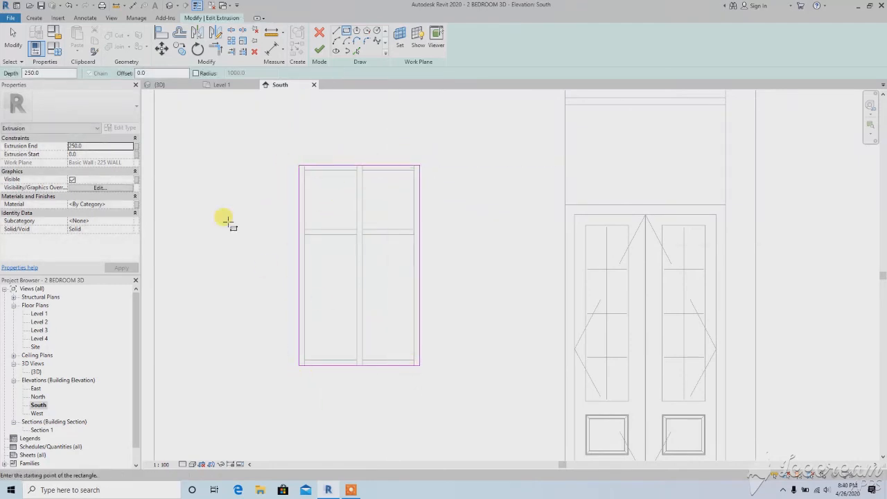
click(178, 33)
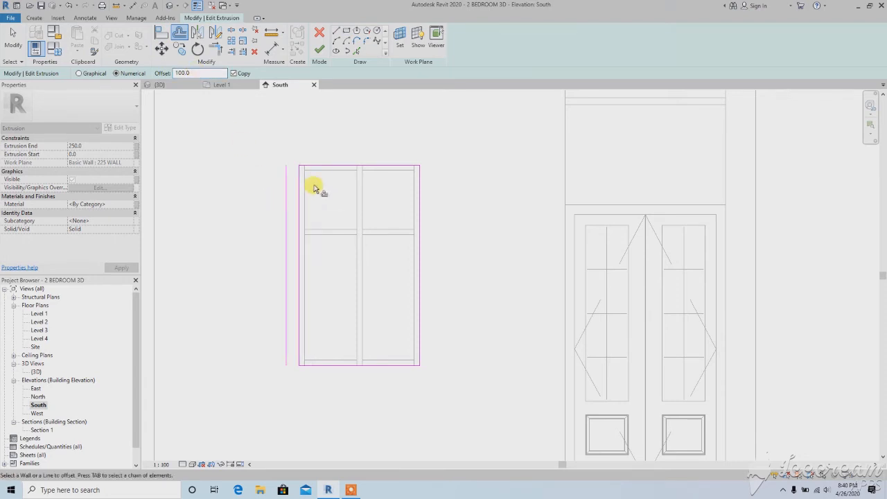
click(322, 164)
click(421, 224)
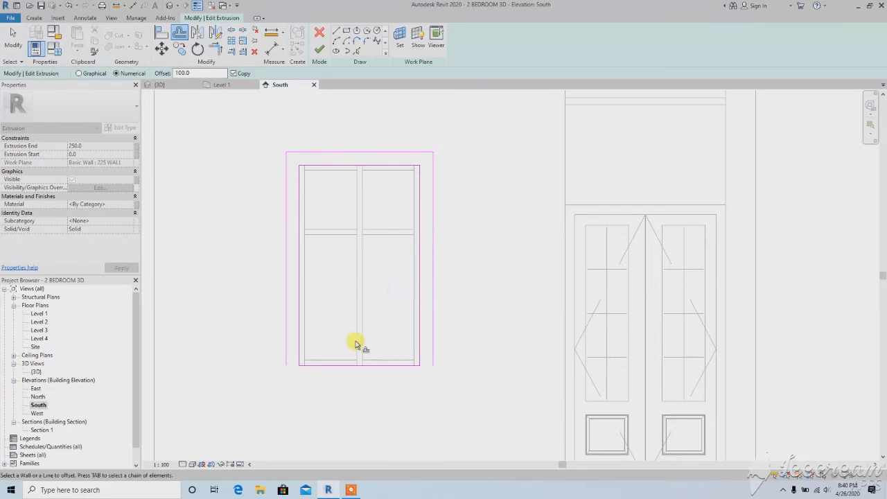
click(367, 368)
scroll(340, 273, down, 2)
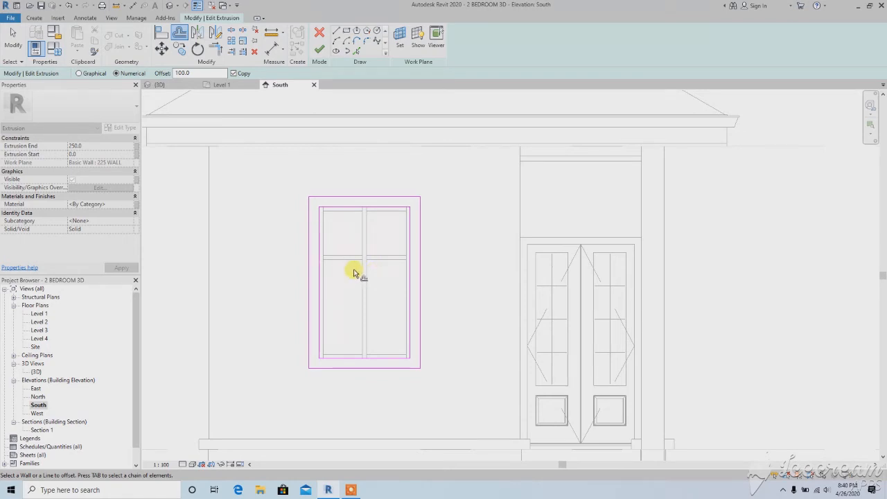
scroll(350, 272, down, 1)
click(324, 53)
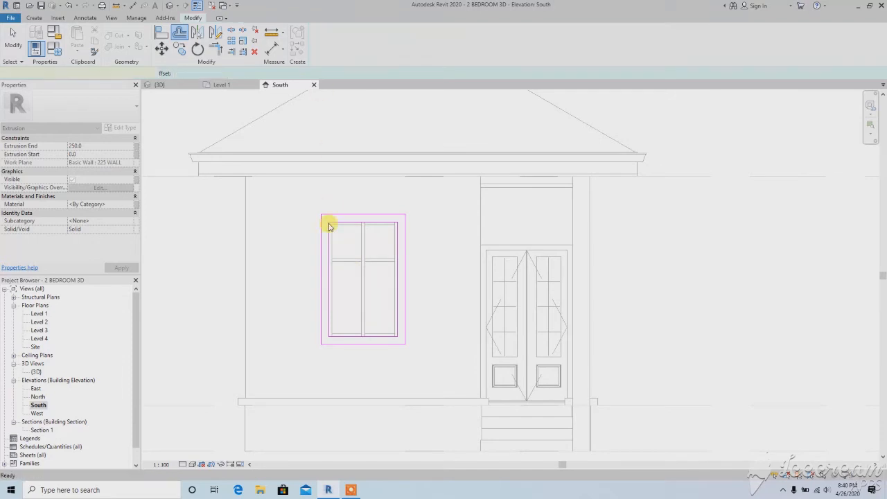
click(294, 253)
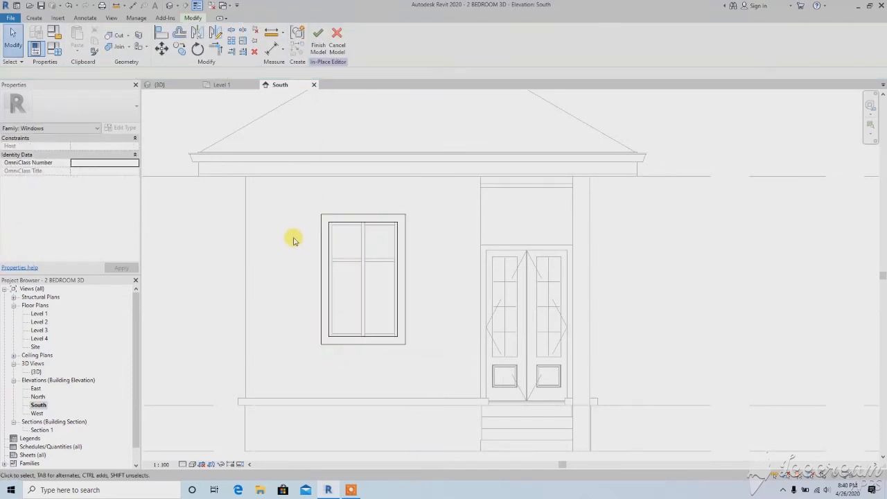
Set the depth of the front window frame extrusion to 100 mm while viewing it in the 3D view
click(169, 4)
scroll(386, 295, down, 3)
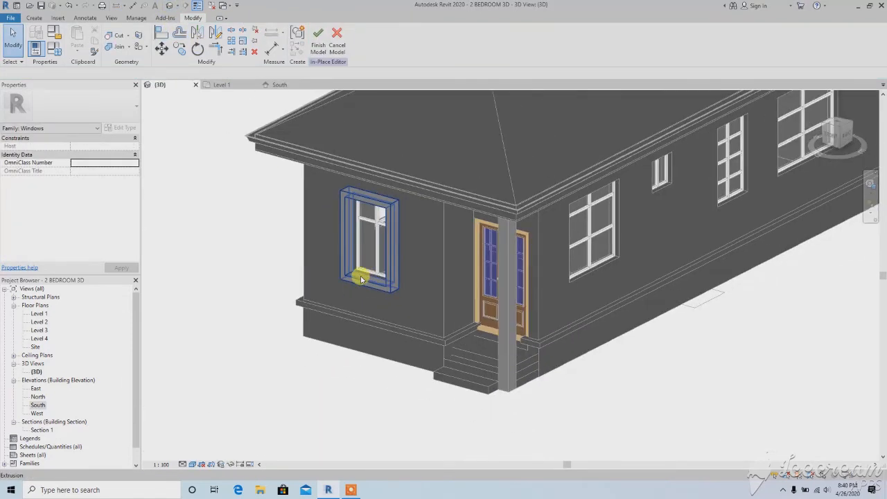
scroll(319, 312, up, 4)
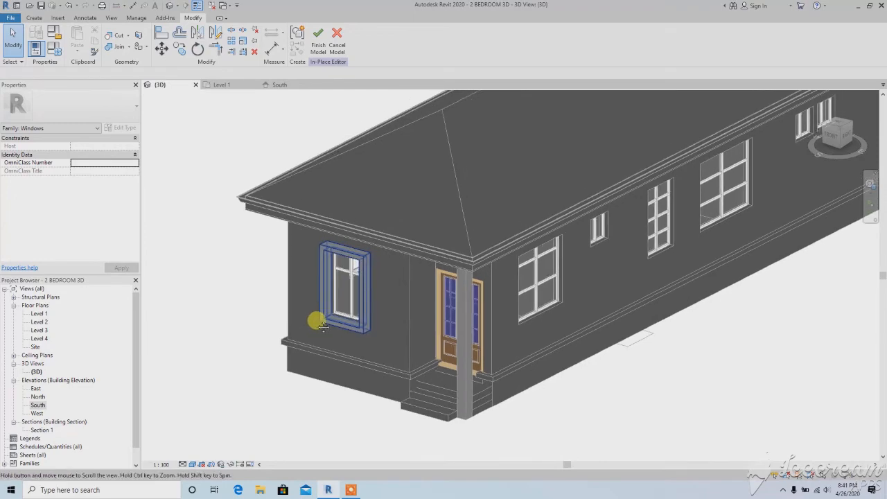
scroll(257, 257, up, 2)
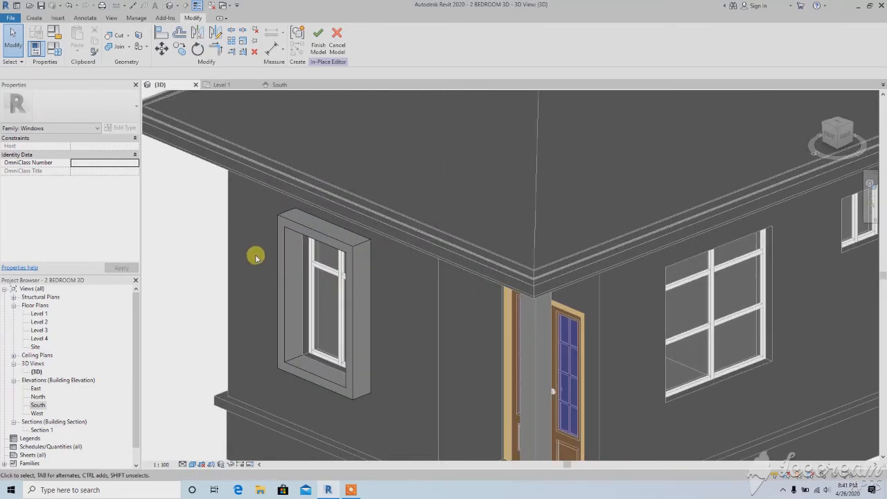
scroll(259, 295, down, 1)
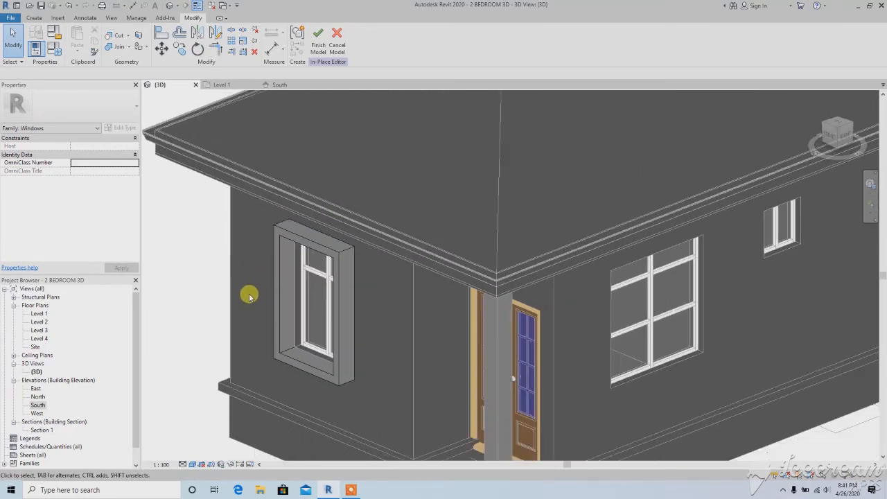
click(273, 295)
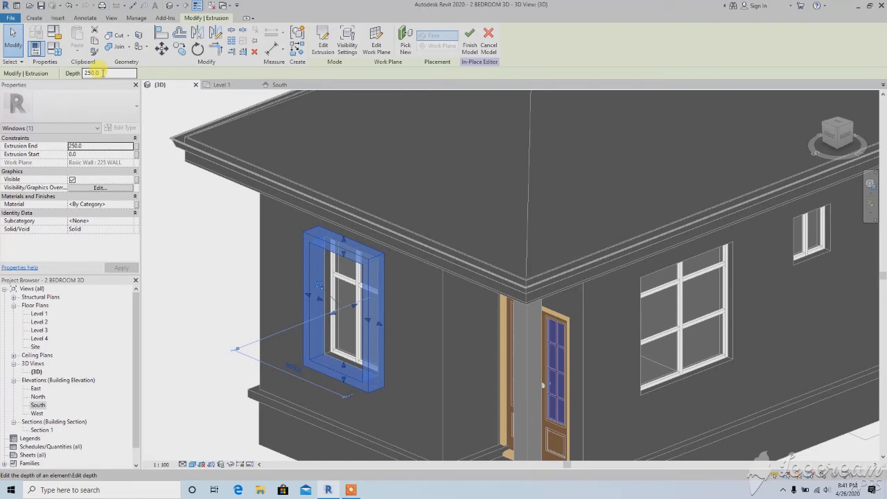
double_click(102, 72)
text(100)
key(Return)
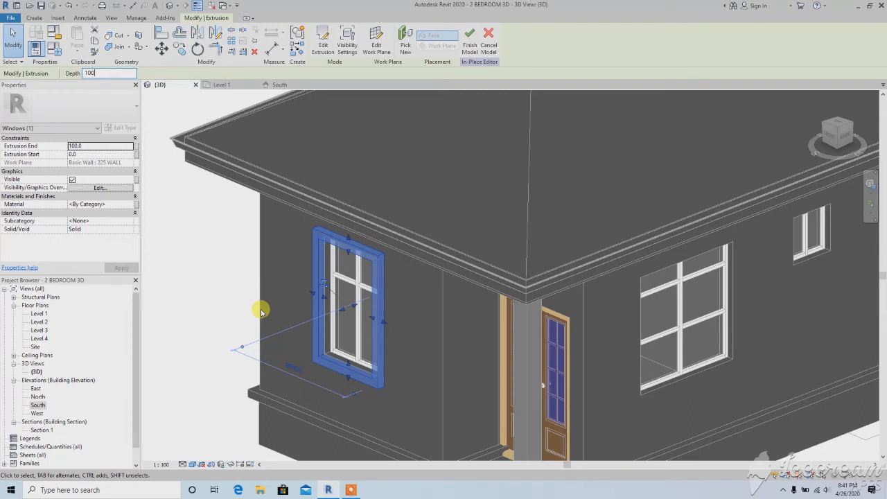
click(275, 271)
scroll(276, 278, down, 5)
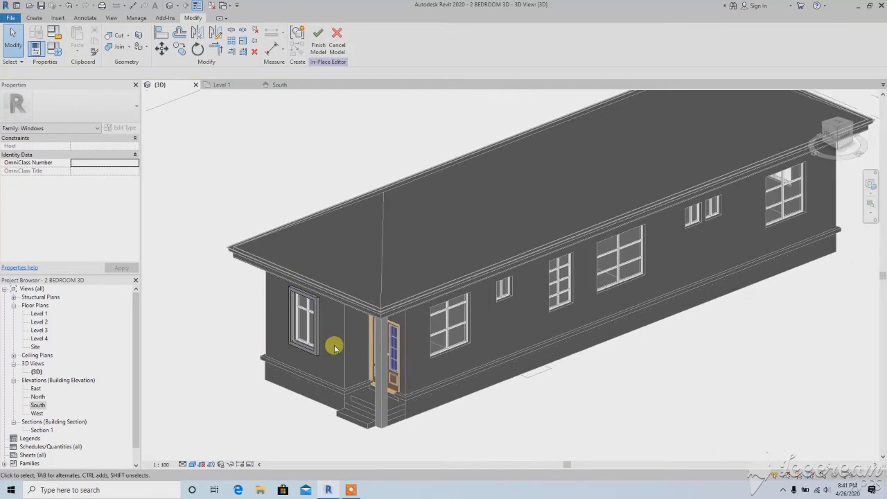
shift+middle_drag(287, 355, 240, 335)
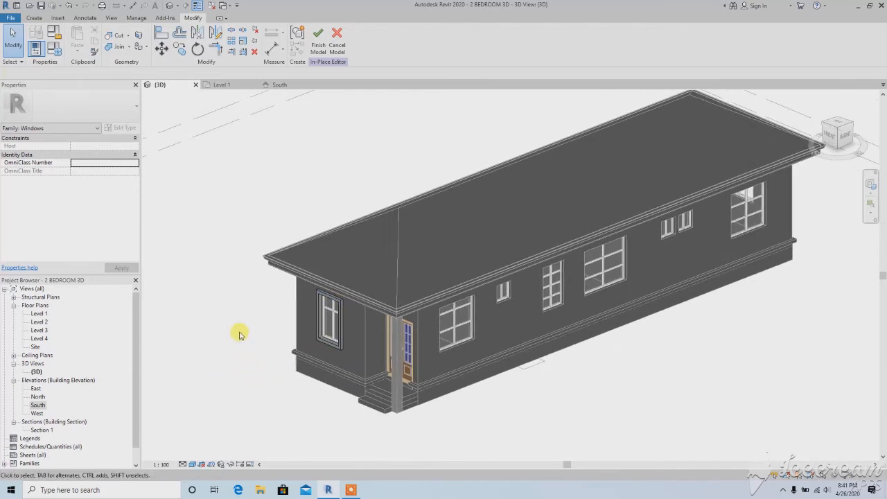
click(316, 302)
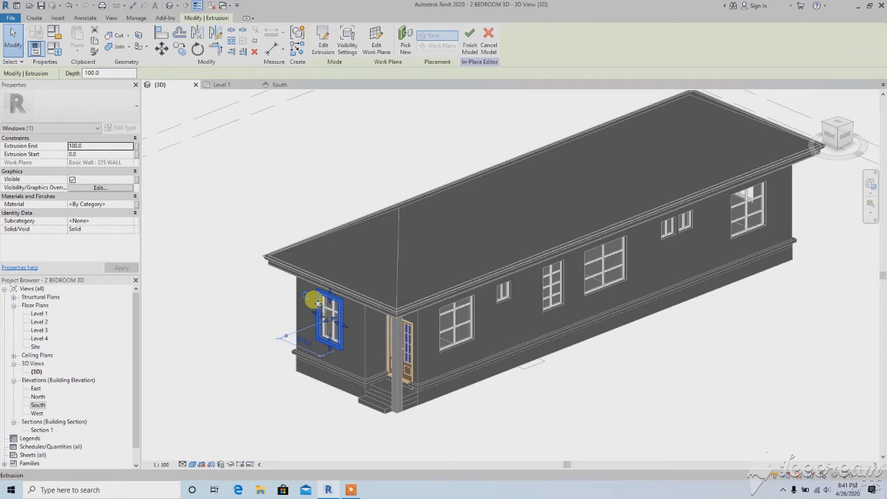
click(319, 220)
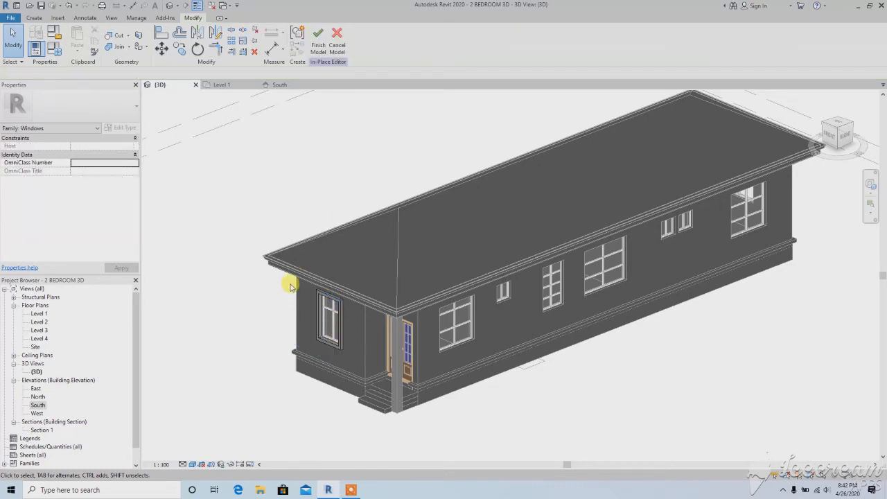
Start a new extrusion in the West elevation, picking the west 225 WALL face as its work plane
double_click(37, 413)
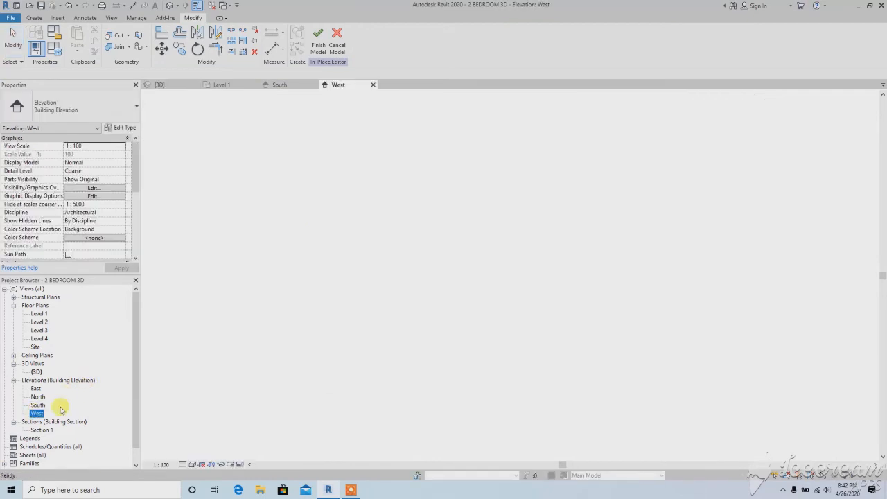
middle_drag(479, 306, 426, 308)
scroll(569, 298, up, 3)
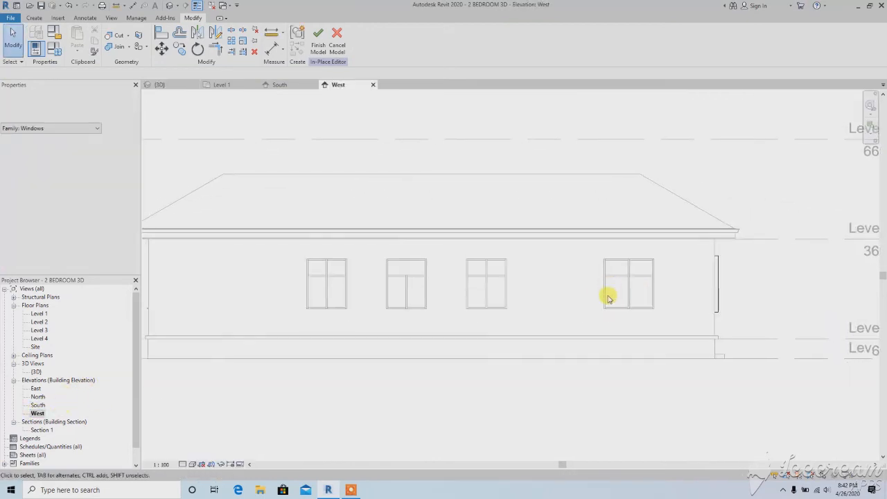
click(34, 19)
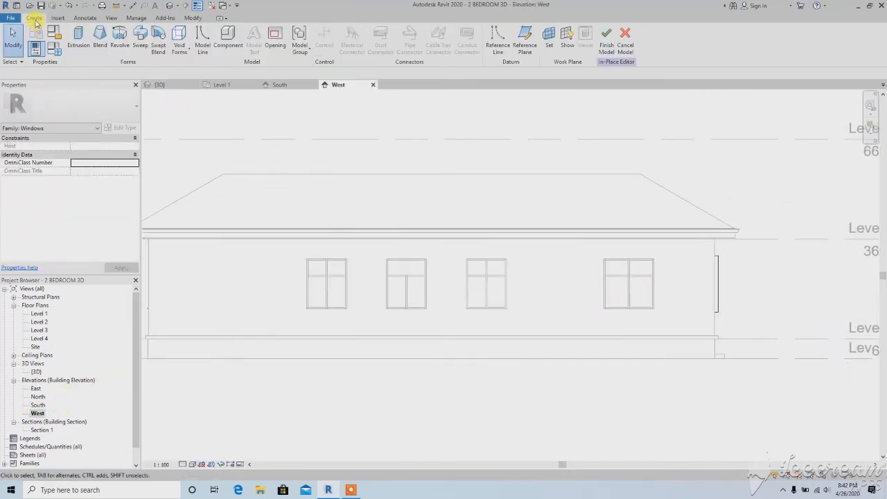
click(78, 38)
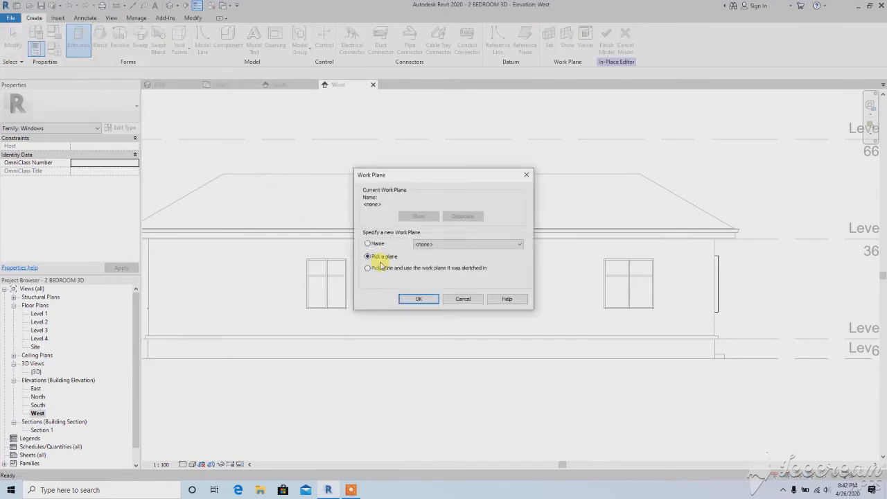
click(416, 300)
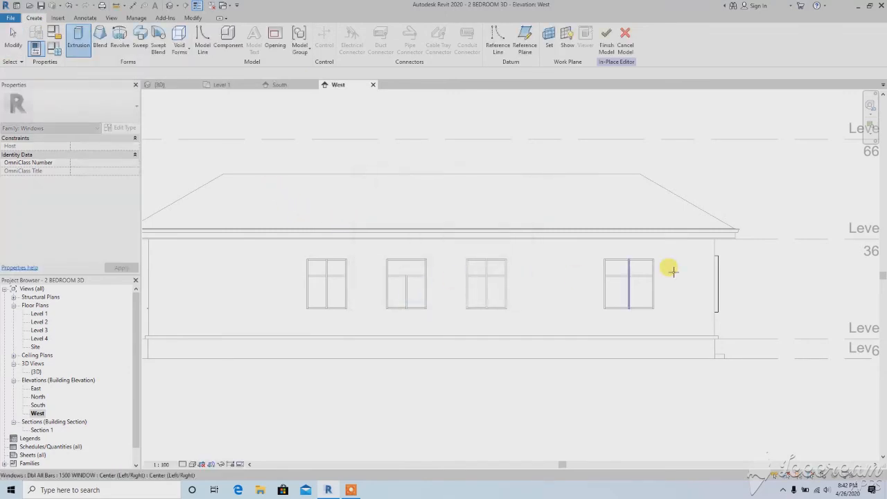
click(710, 245)
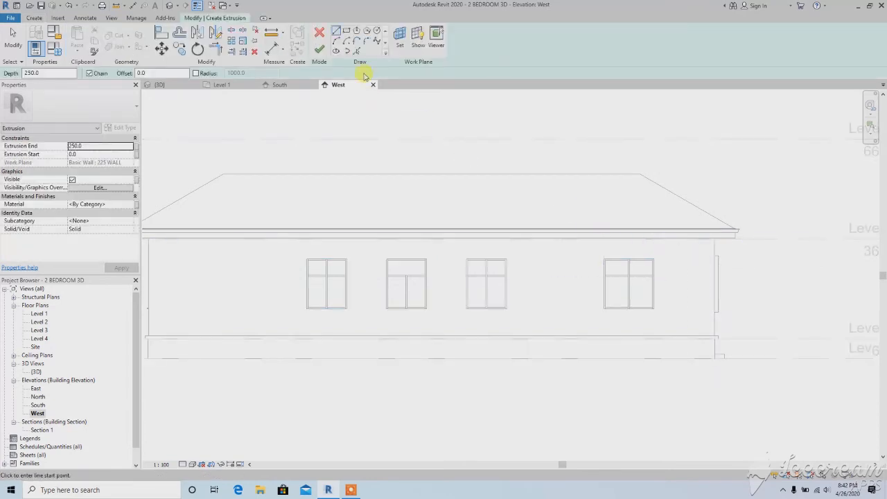
Sketch a 1500 by 1500 mm rectangle tracing the outer edge of the west wall window nearest the front
click(346, 31)
scroll(641, 239, up, 5)
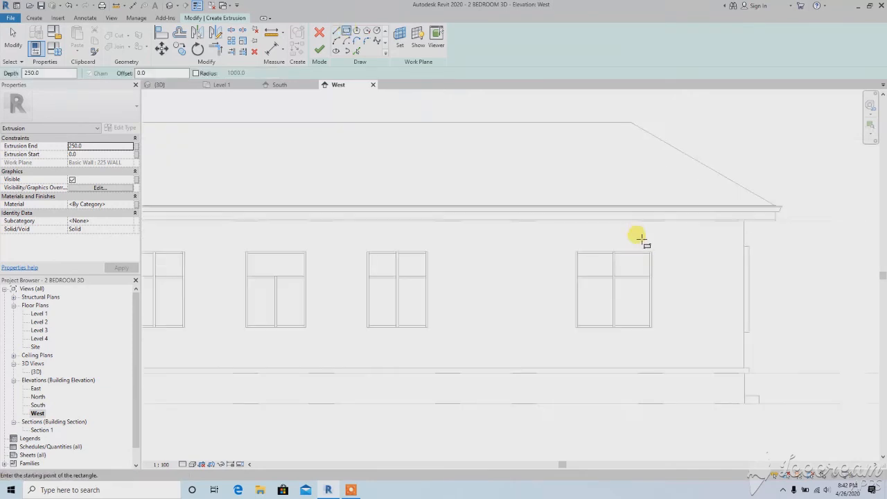
click(653, 246)
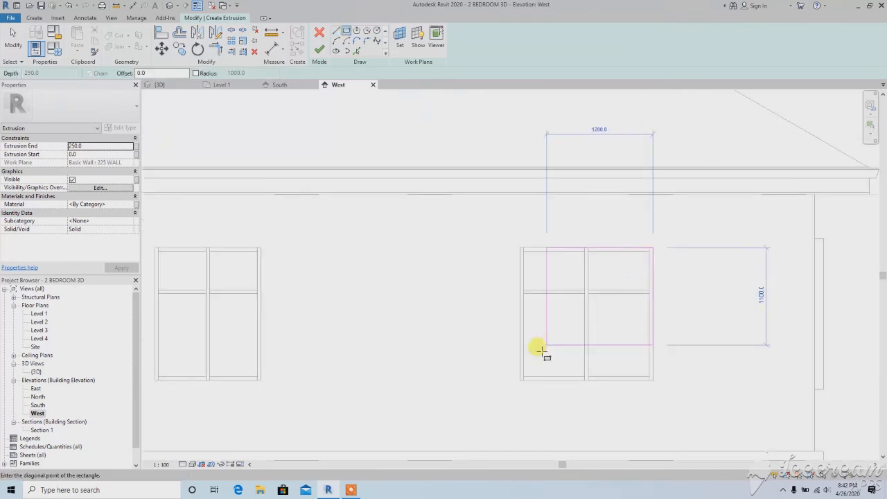
click(521, 379)
Sketch rectangles about 1200 by 1500 mm tracing the outer edges of the two middle windows on the west wall
scroll(478, 275, down, 2)
middle_drag(475, 262, 632, 219)
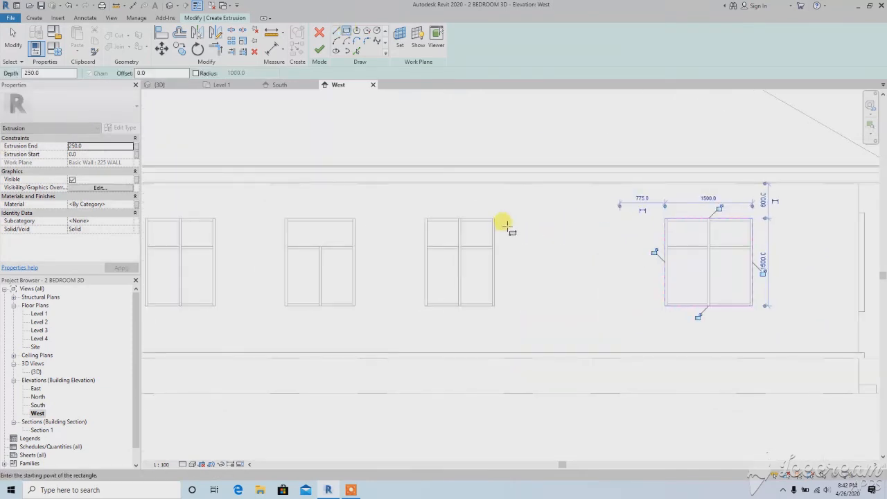
scroll(504, 227, up, 2)
click(490, 217)
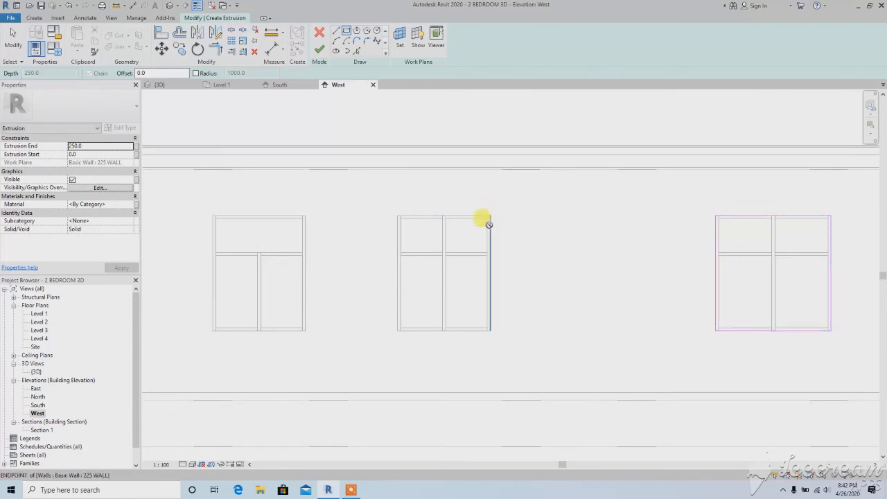
click(398, 329)
click(306, 216)
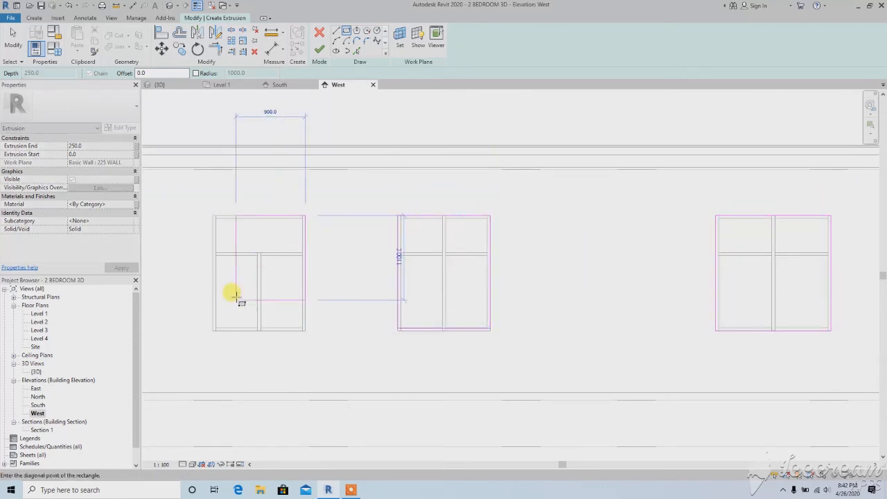
click(214, 331)
Sketch a 1200 by 1500 mm rectangle tracing the outer edge of the remaining west wall window, farthest from the front
scroll(342, 291, down, 1)
middle_drag(342, 292, 541, 266)
scroll(348, 211, up, 1)
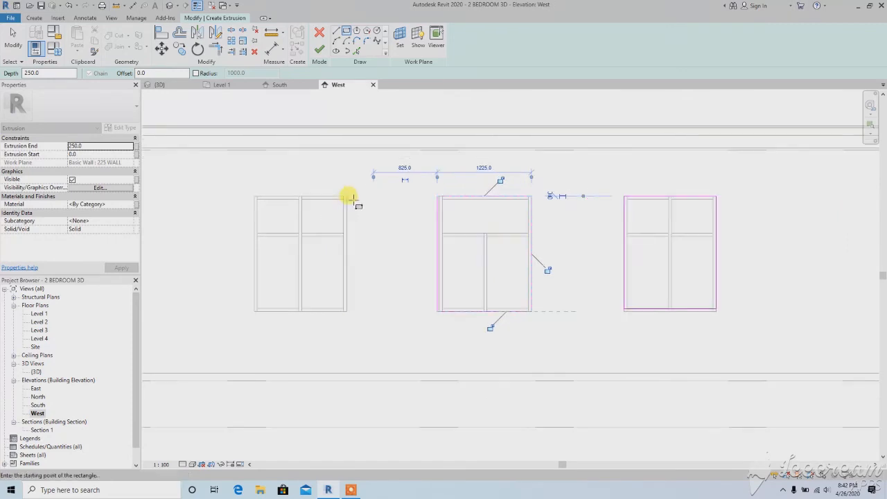
click(346, 201)
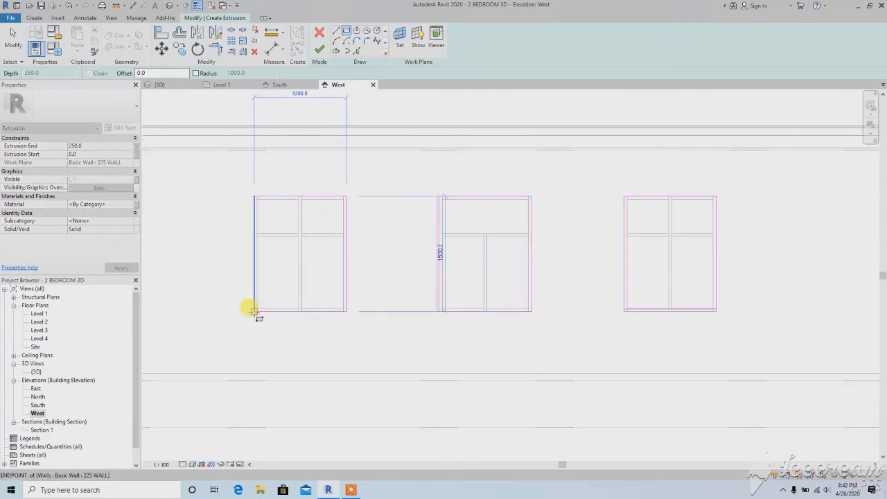
click(255, 310)
Align the left line of the divided-sash window's rectangle and the bottom line of the adjacent window's rectangle with their window edges
click(161, 34)
scroll(436, 278, up, 4)
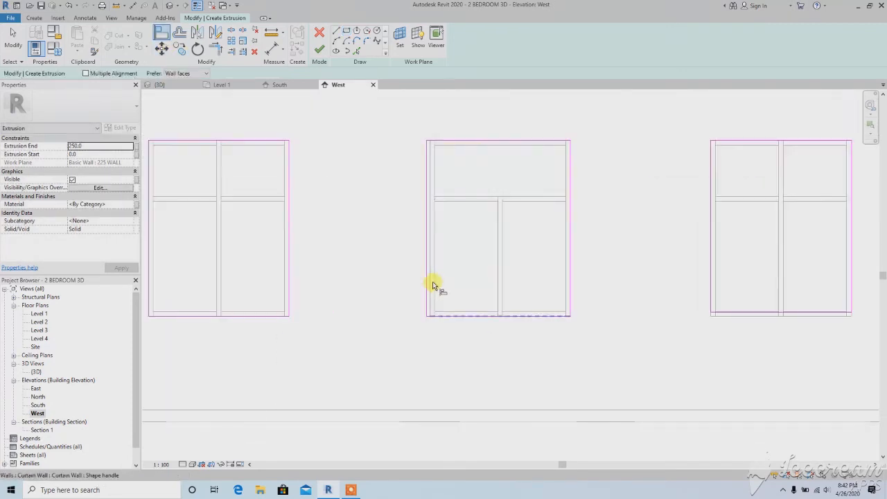
click(426, 276)
scroll(334, 270, down, 3)
middle_drag(545, 314, 408, 305)
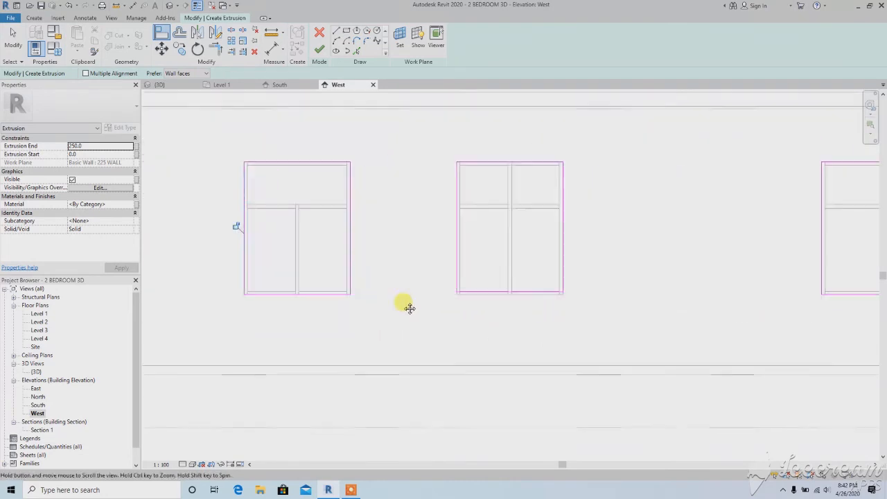
scroll(480, 293, up, 3)
click(466, 290)
scroll(446, 297, down, 3)
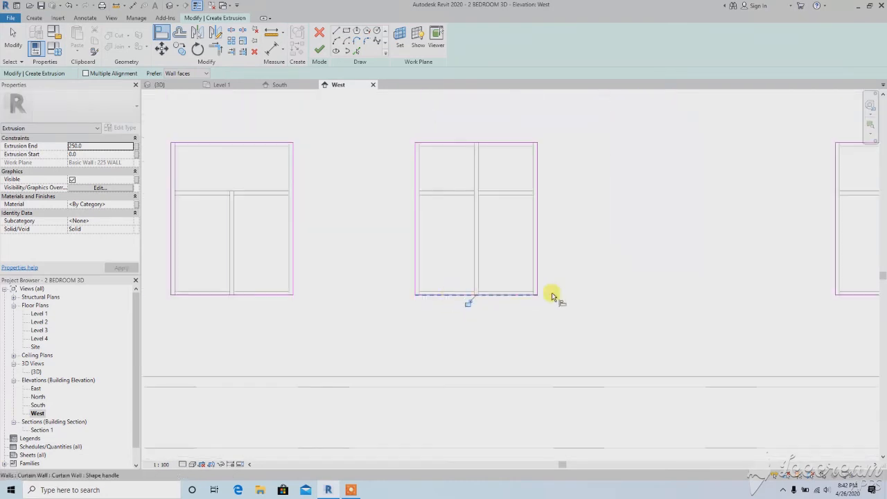
middle_drag(559, 298, 470, 291)
scroll(492, 256, down, 2)
scroll(498, 242, down, 5)
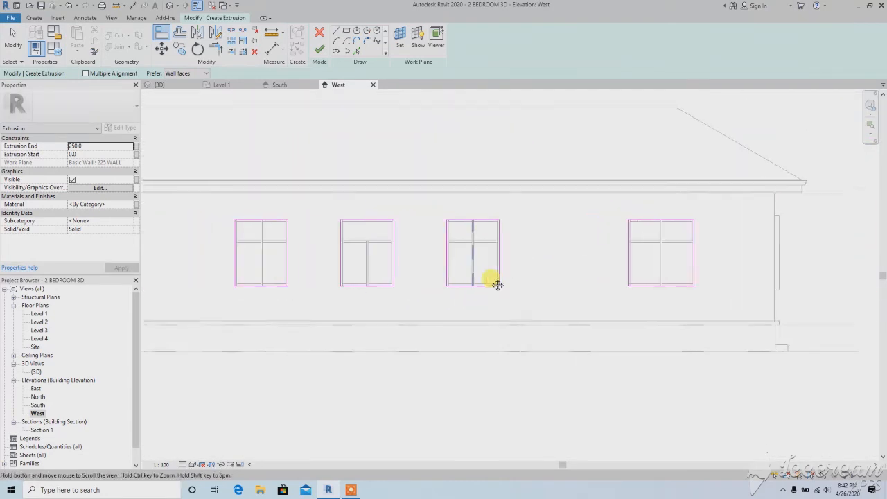
Offset copies of the sketch lines 100 mm outward around the west wall window farthest from the front
click(180, 32)
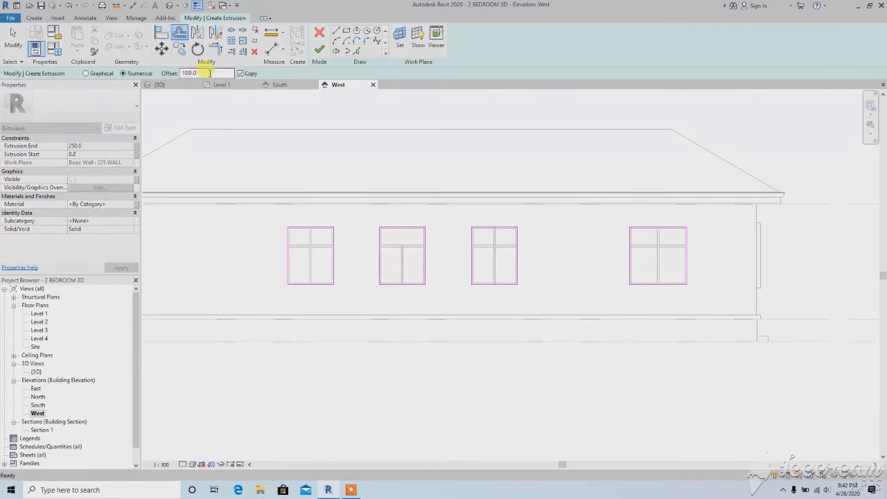
scroll(291, 237, up, 2)
click(284, 241)
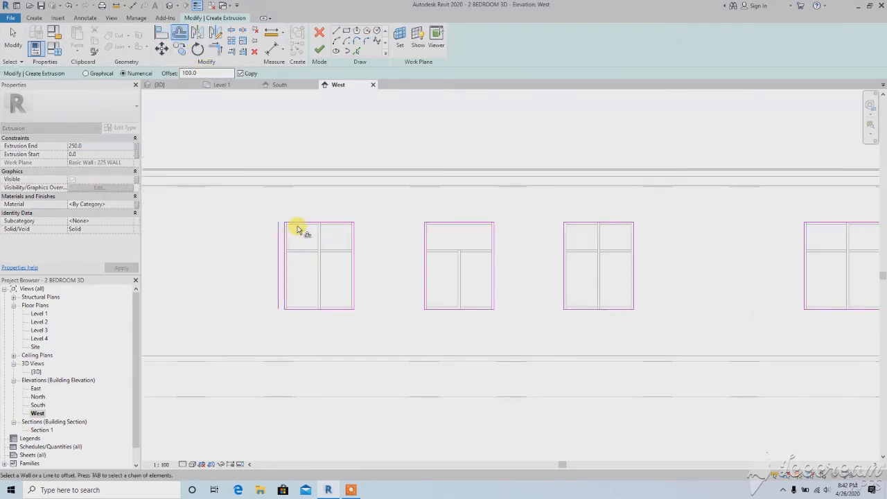
click(299, 225)
click(355, 243)
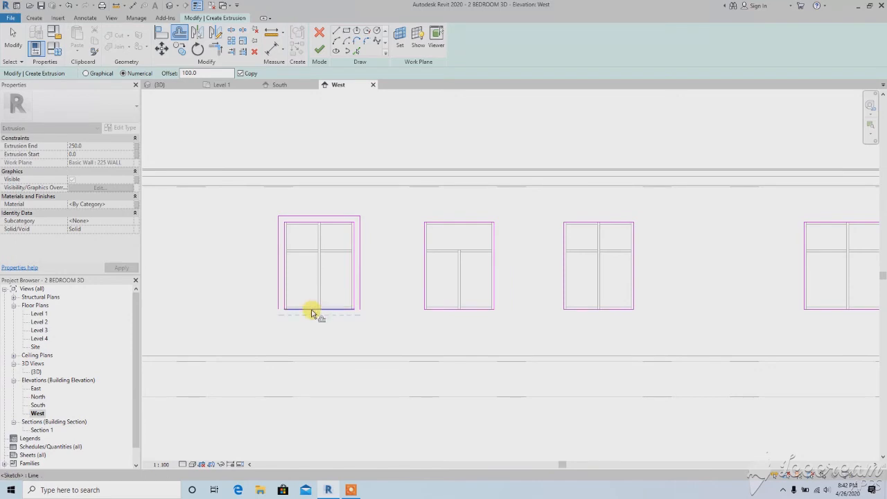
click(332, 305)
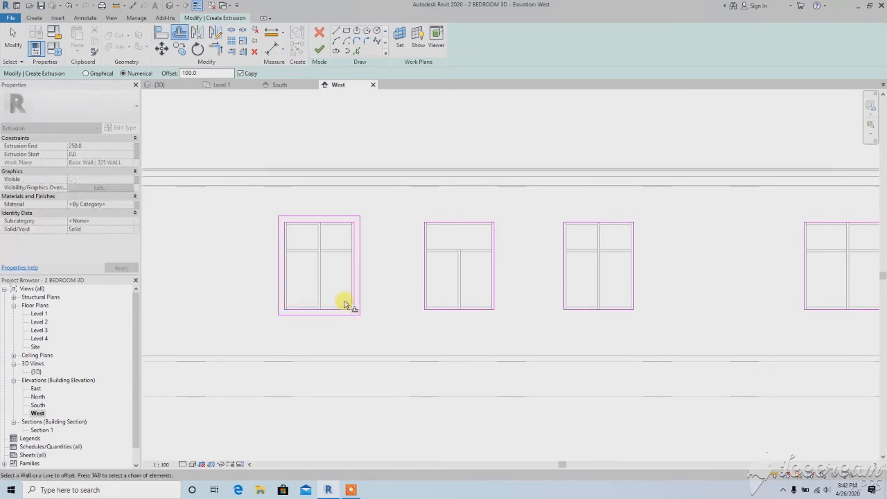
Offset copies of the divided-sash window's sketch lines 100 mm outward on the west wall and end the Offset command
click(438, 224)
click(493, 255)
click(462, 314)
scroll(368, 258, down, 3)
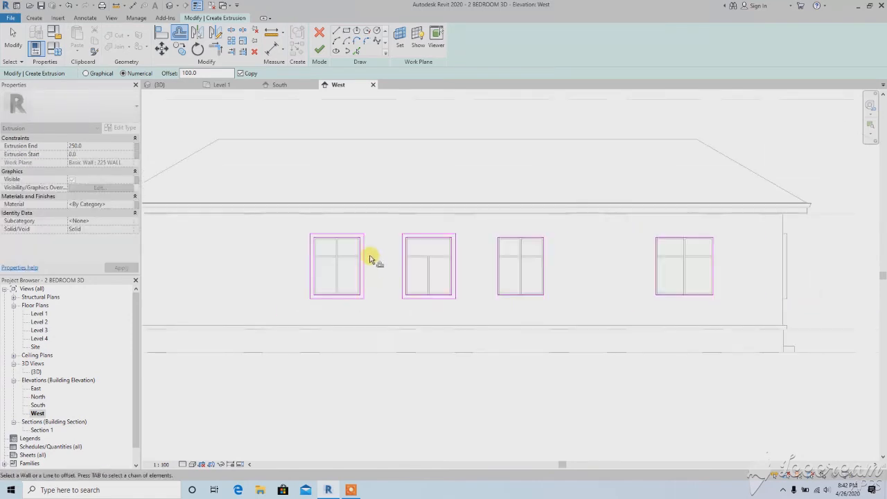
right_click(349, 181)
click(359, 188)
scroll(359, 188, down, 2)
right_click(333, 171)
click(338, 175)
middle_drag(338, 177, 314, 170)
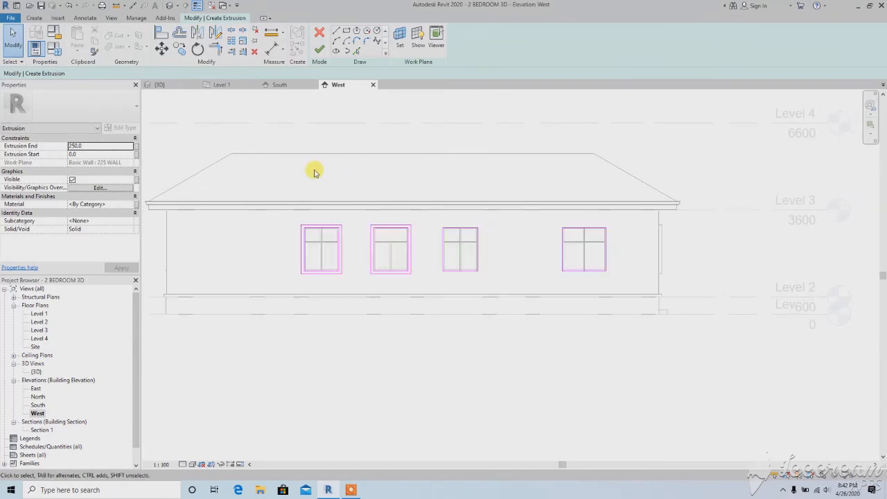
Sketch a rectangle with a 100 mm outward offset around the west wall's third window from the back
click(346, 32)
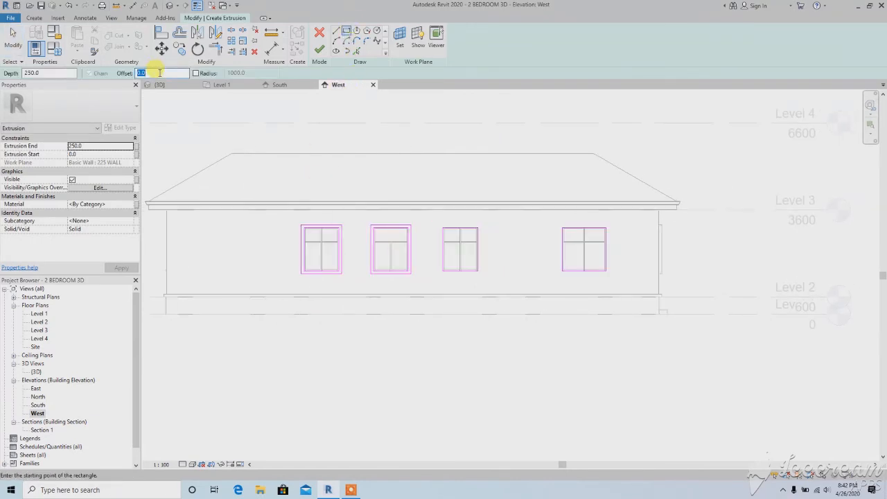
text(10)
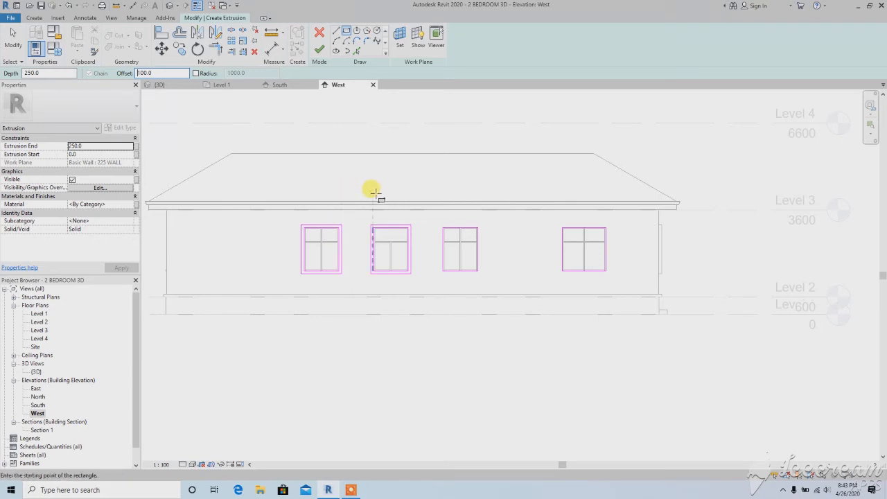
click(180, 35)
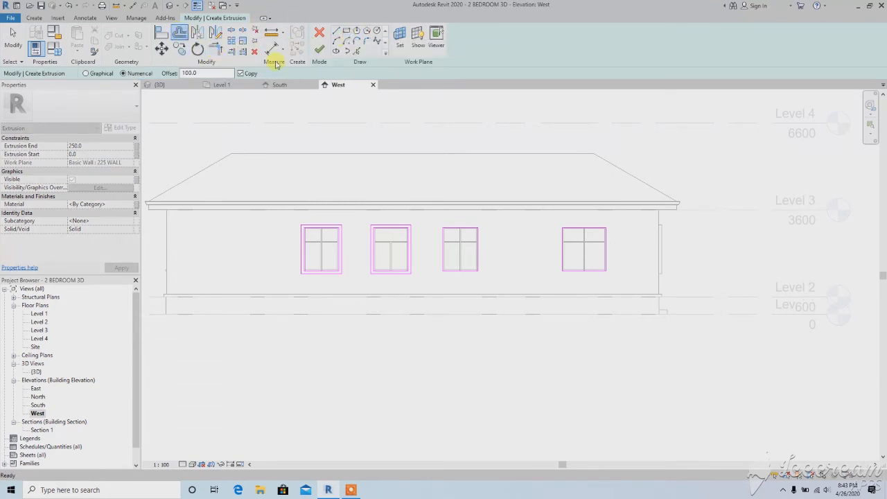
click(348, 35)
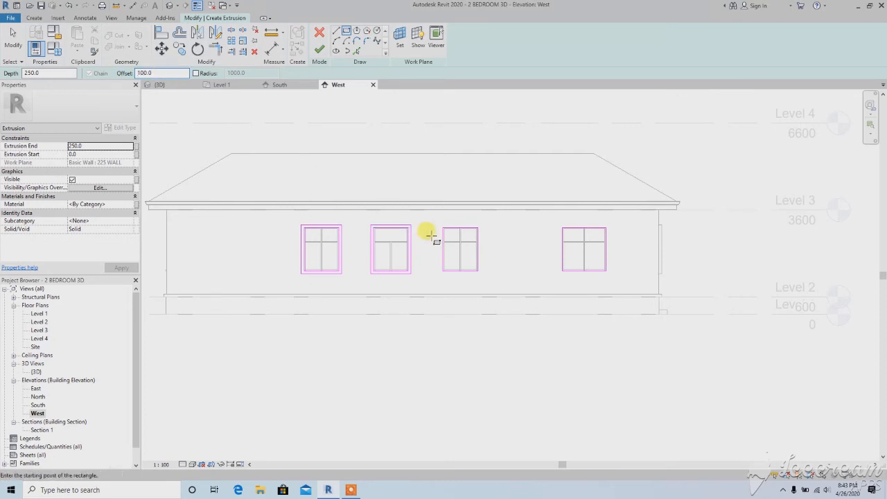
scroll(444, 234, up, 5)
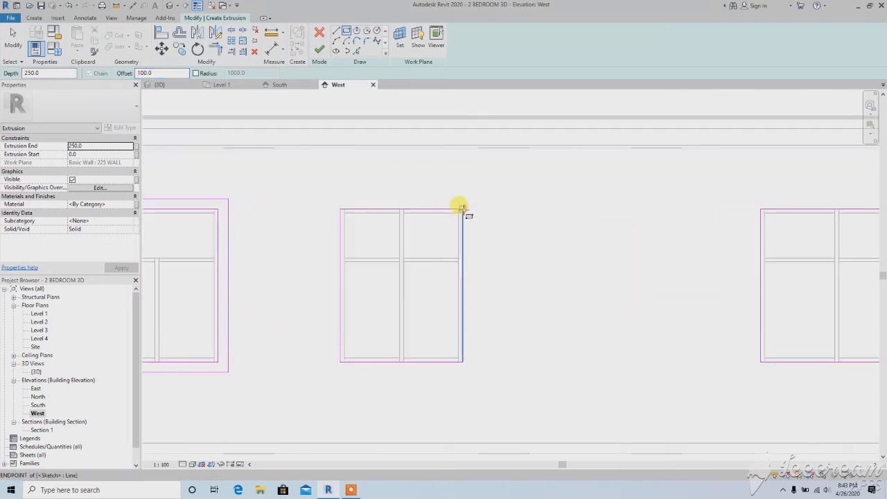
click(462, 208)
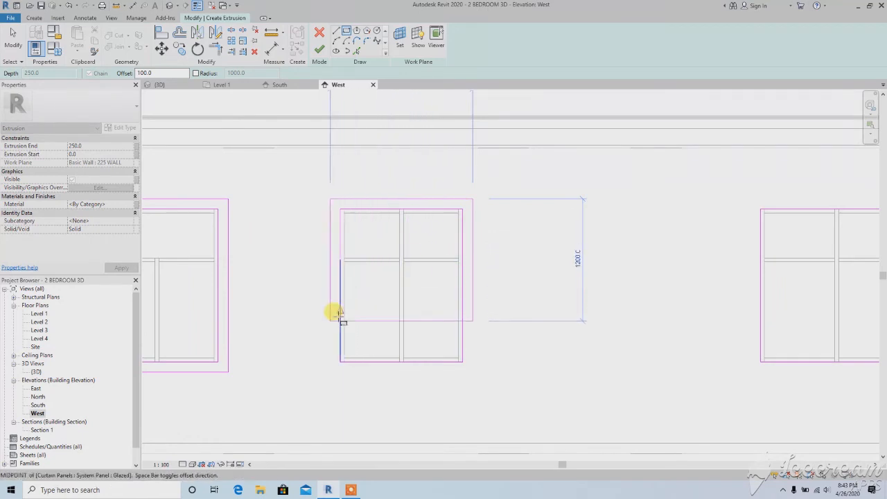
click(340, 361)
scroll(339, 361, down, 3)
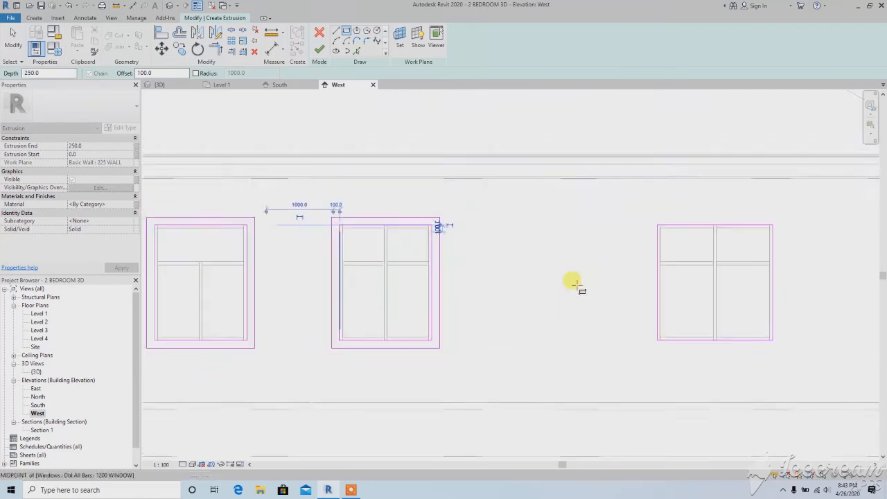
Sketch a rectangle offset 100 mm outward around the west wall window nearest the front
scroll(715, 236, up, 3)
click(715, 226)
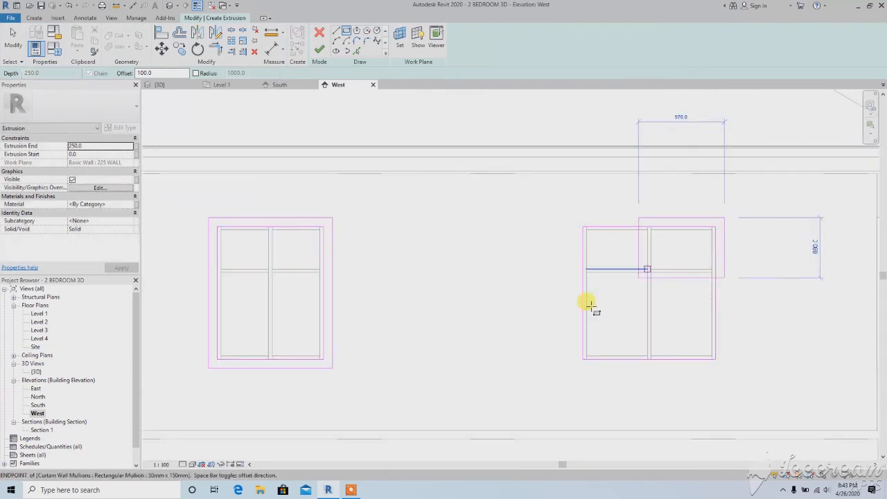
click(582, 359)
scroll(576, 218, down, 3)
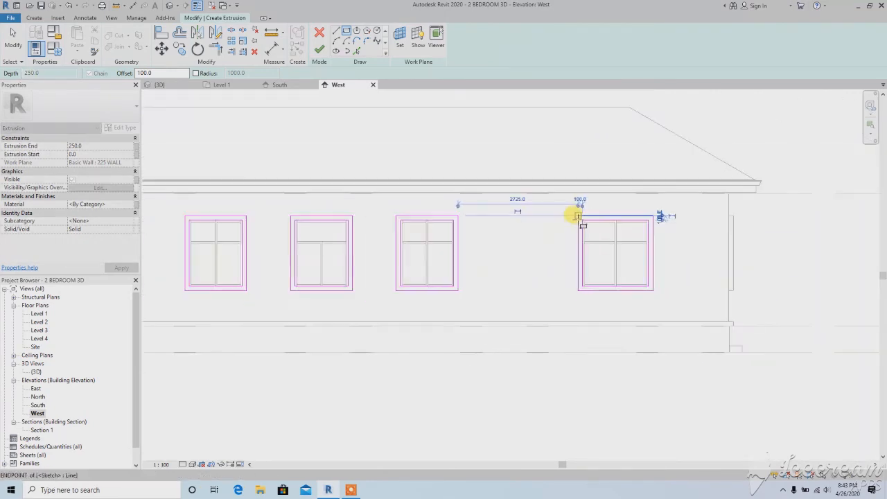
Finish the sketch of the west window frames and set the extrusion depth to 100 mm
scroll(477, 257, down, 2)
scroll(536, 307, down, 2)
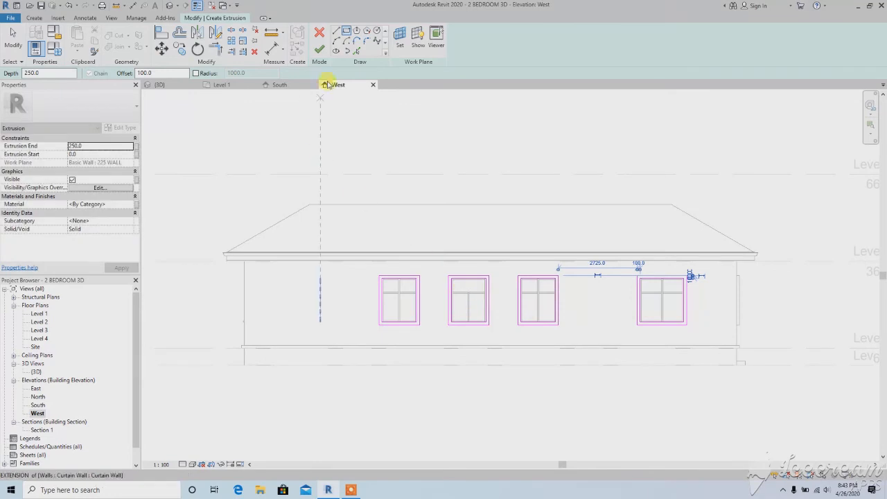
click(319, 49)
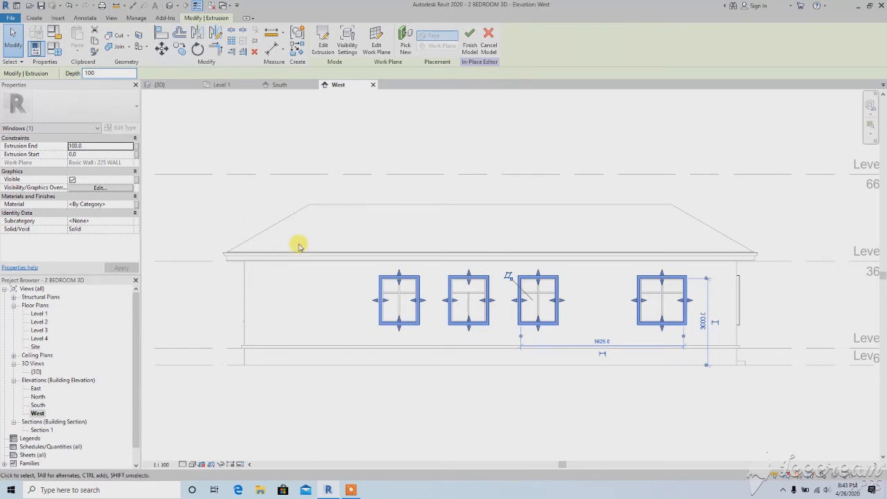
Start a new extrusion in the East elevation, picking the east wall face as its work plane
double_click(35, 388)
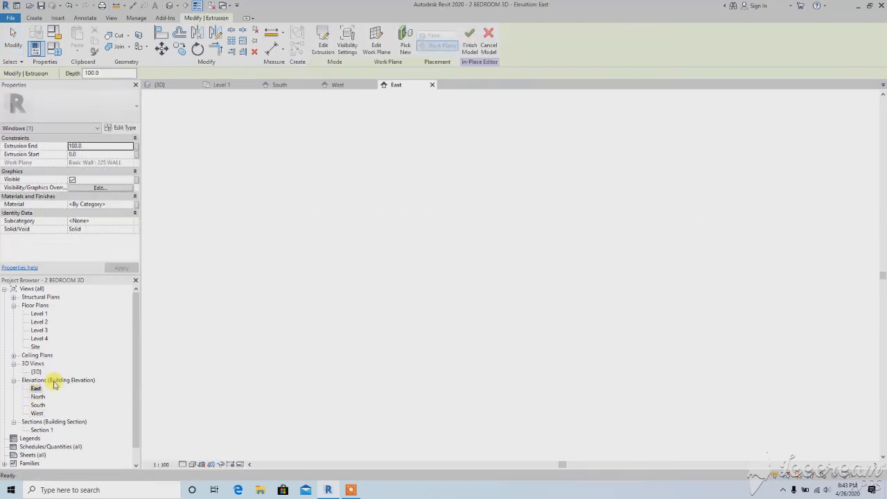
click(335, 350)
scroll(336, 294, up, 2)
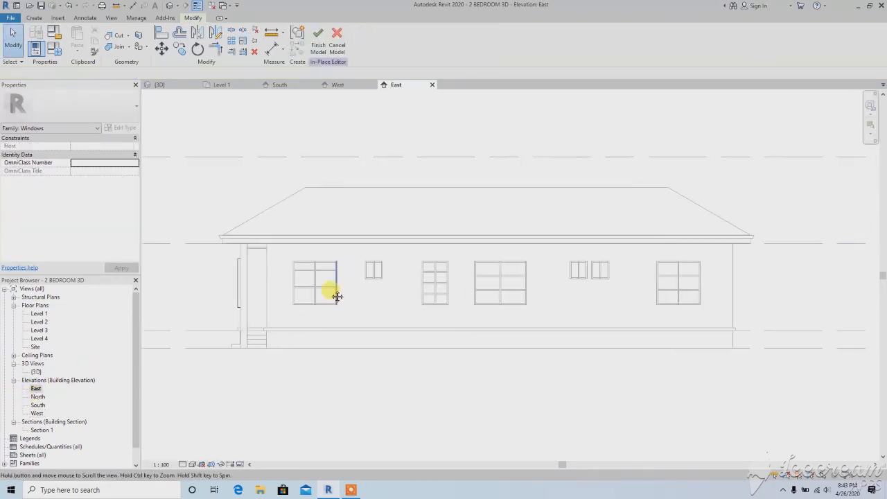
click(35, 18)
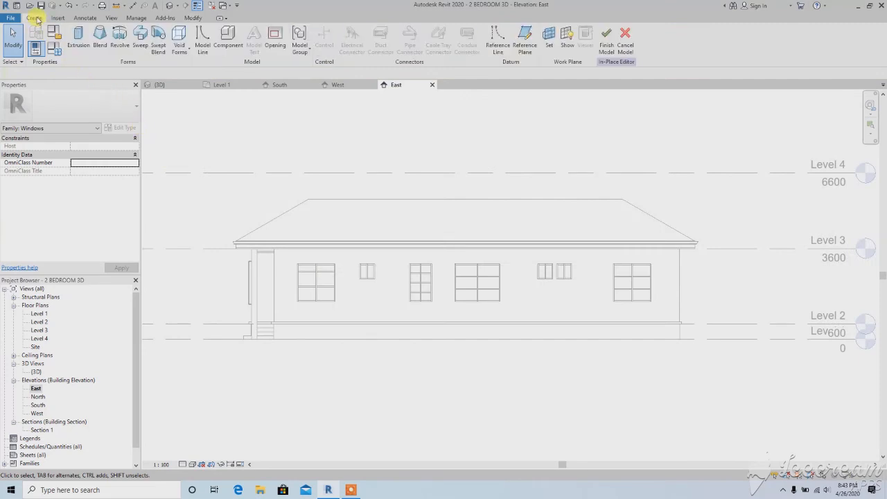
click(78, 41)
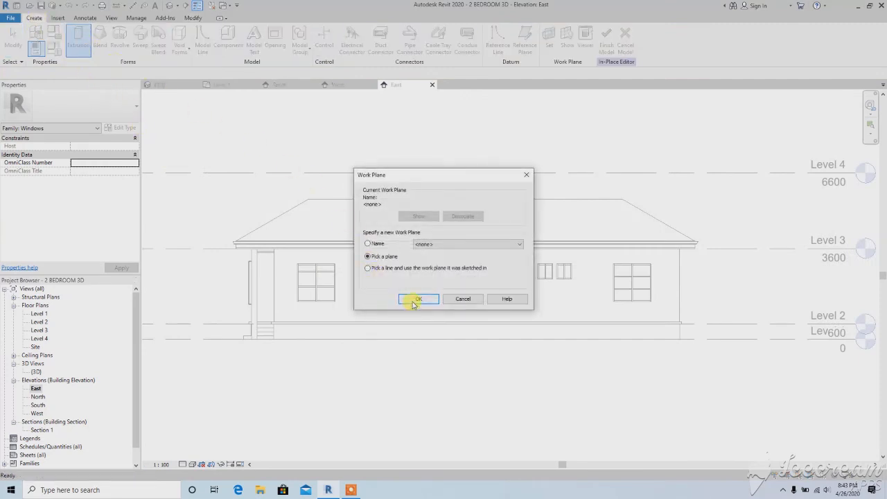
click(416, 299)
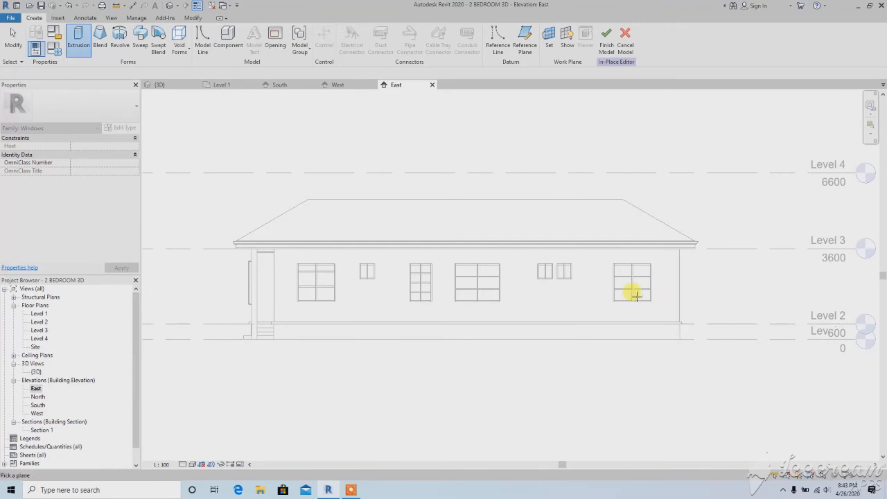
click(275, 282)
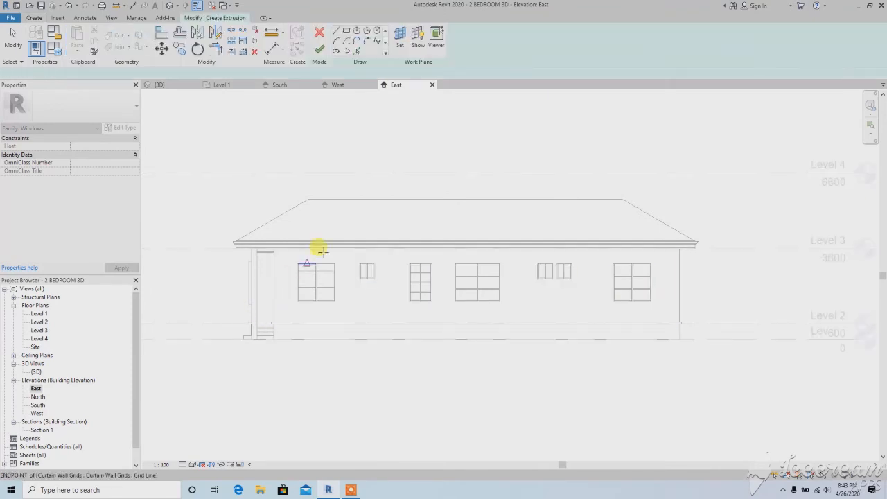
Sketch a 1500 by 1500 mm rectangle on the east window nearest the porch and a 600 by 600 mm one on the adjacent small window
click(346, 31)
scroll(284, 267, up, 4)
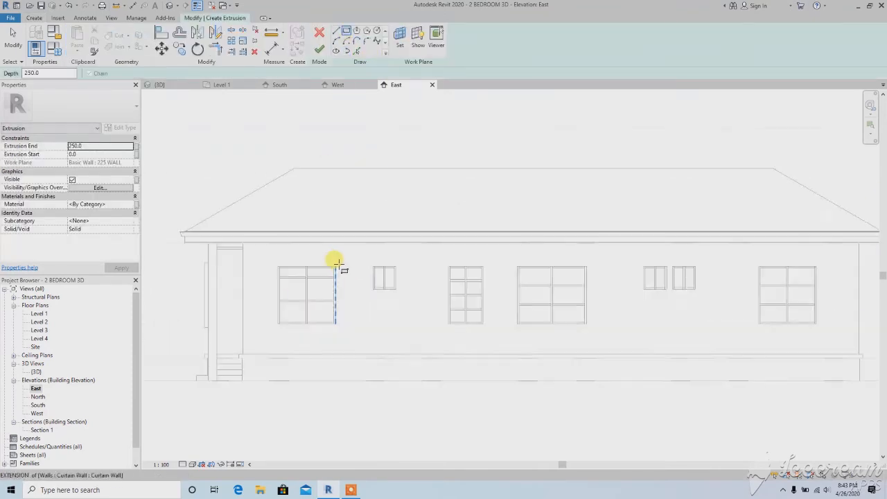
click(334, 264)
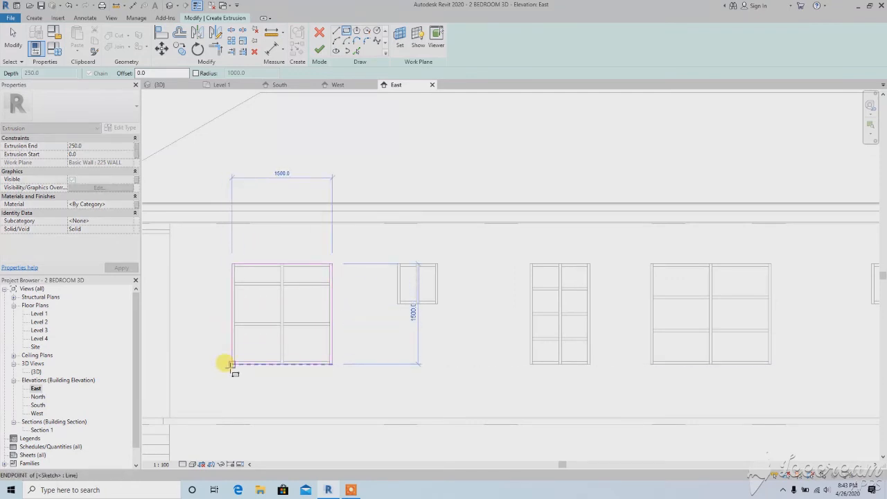
click(233, 363)
scroll(434, 262, up, 2)
click(434, 262)
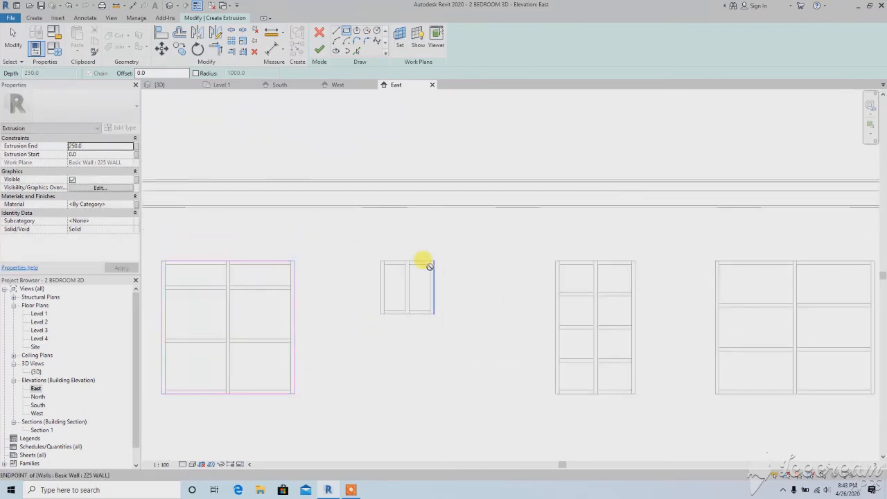
click(381, 313)
Sketch 900 by 1500 mm and 1800 by 1500 mm rectangles tracing the two middle tall windows on the east wall
middle_drag(584, 270, 525, 234)
scroll(540, 229, up, 2)
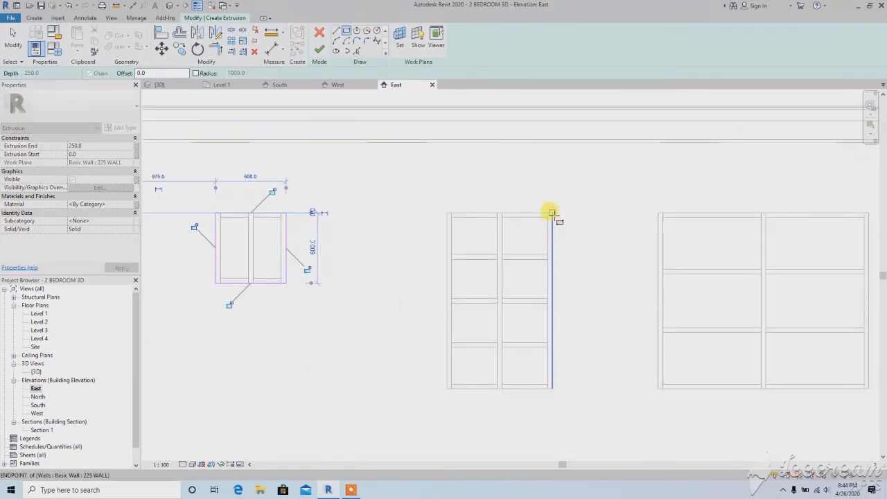
click(552, 213)
click(447, 388)
middle_drag(735, 242, 442, 208)
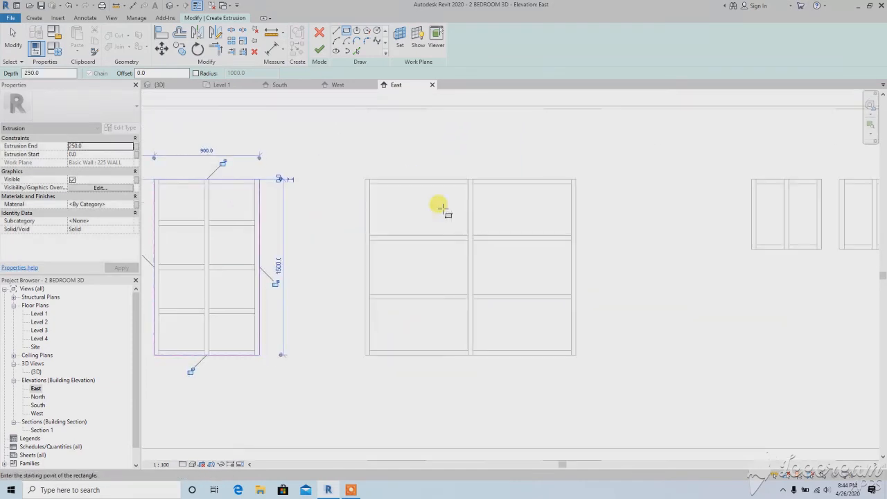
click(574, 182)
click(365, 354)
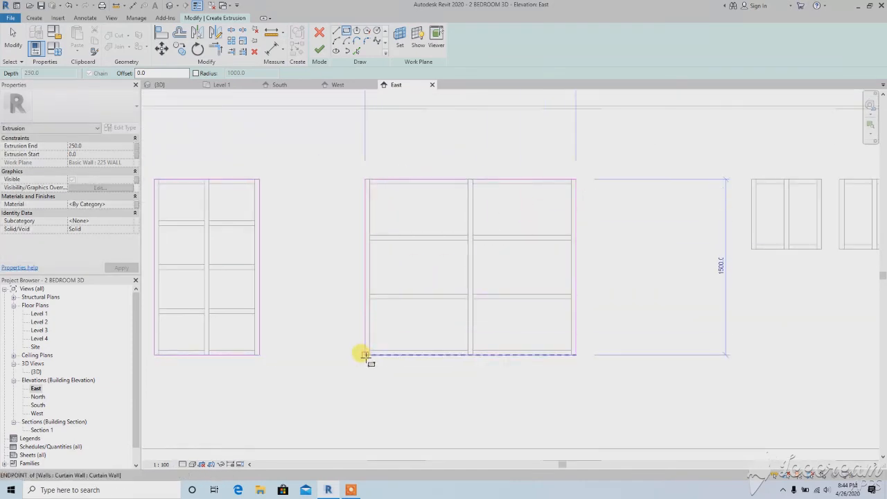
Sketch one 1350 by 600 mm rectangle enclosing the pair of small windows on the east wall
scroll(532, 292, down, 1)
middle_drag(533, 292, 371, 285)
scroll(656, 208, up, 1)
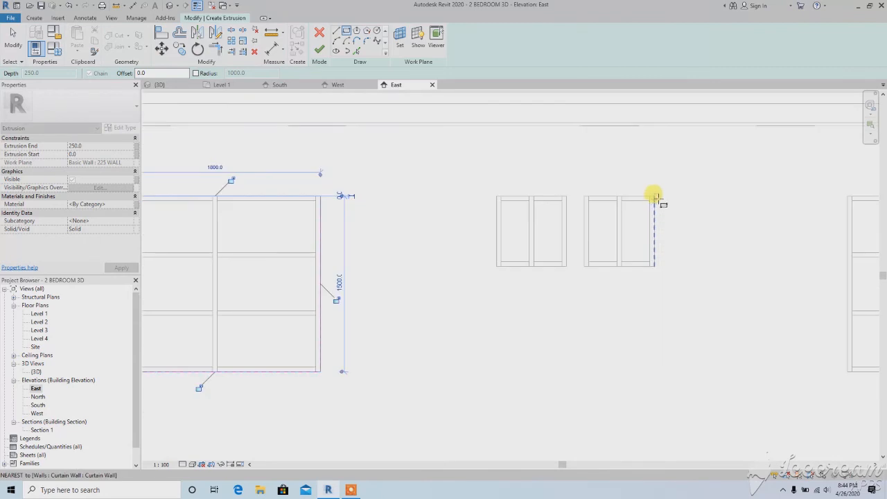
click(654, 197)
click(496, 266)
Sketch a 1500 by 1500 mm rectangle tracing the east wall window farthest from the porch
scroll(533, 265, down, 3)
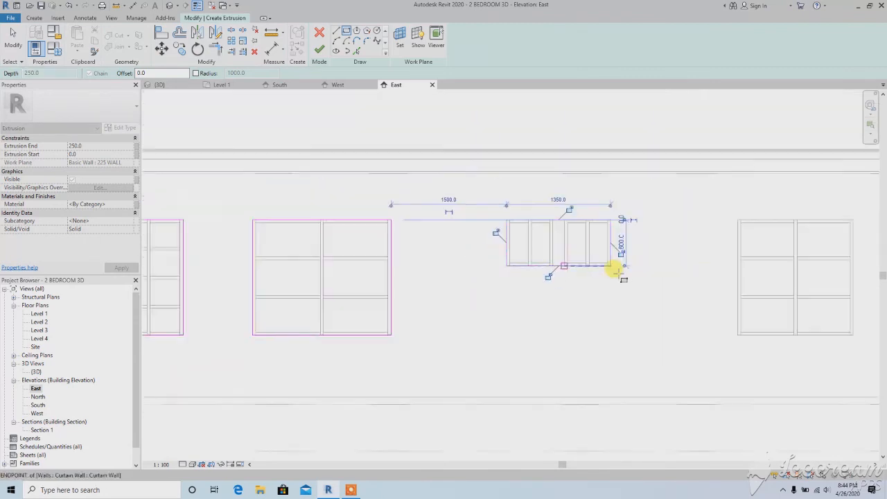
middle_drag(614, 268, 448, 265)
scroll(667, 230, up, 2)
click(691, 212)
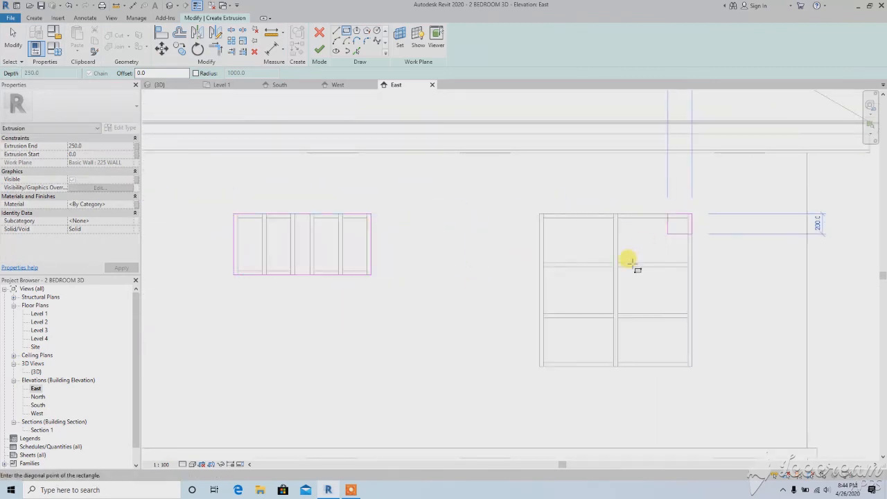
click(540, 366)
Set the rectangle offset to 100 mm and sketch an outer rectangle around the east window nearest the porch
scroll(616, 278, down, 3)
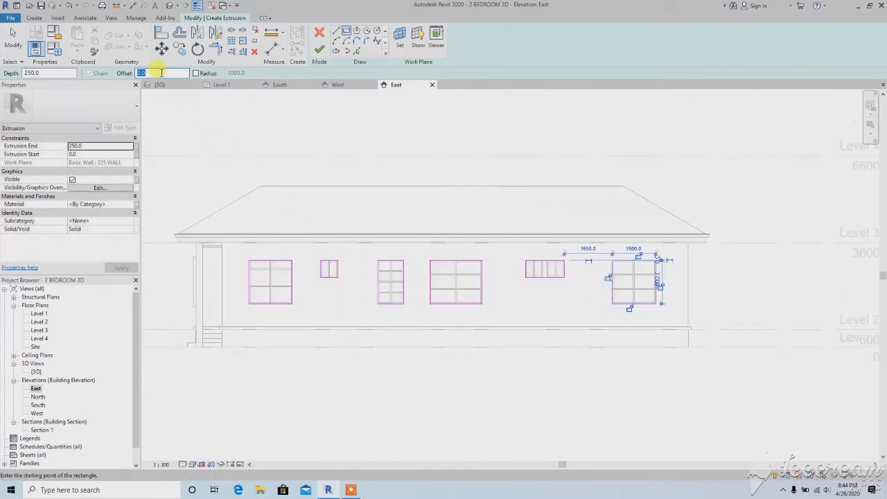
scroll(367, 251, up, 4)
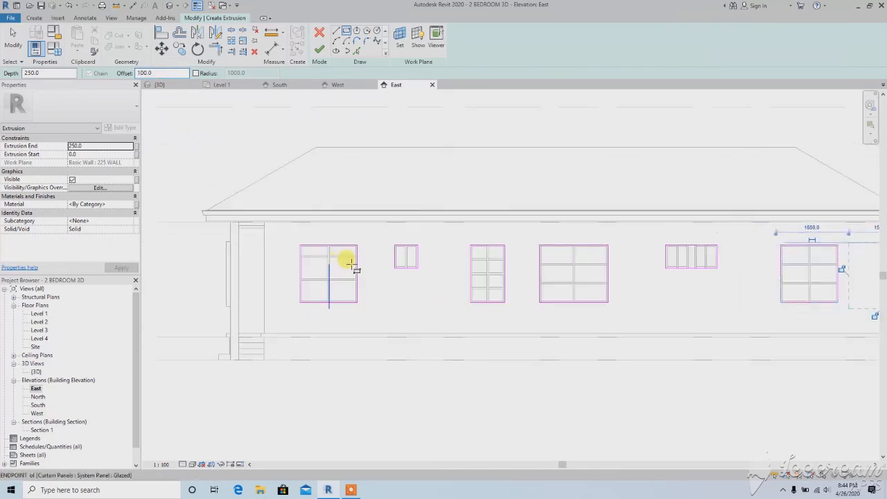
click(367, 223)
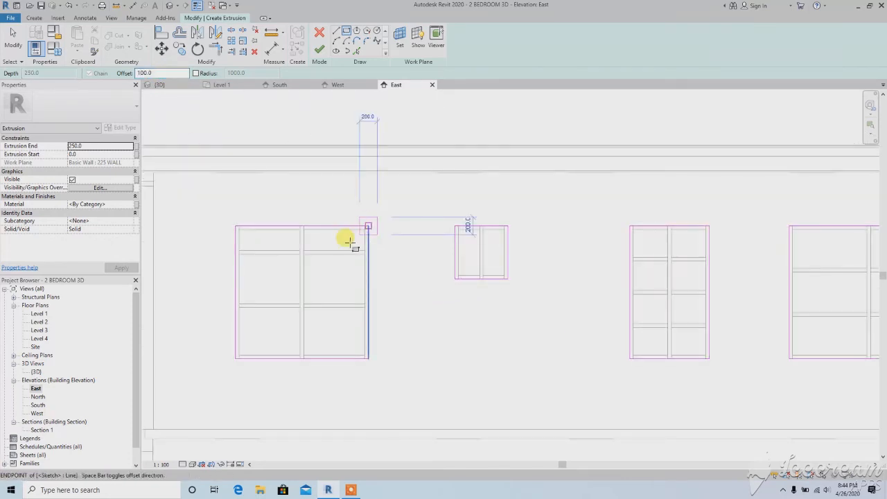
click(234, 358)
scroll(508, 228, up, 2)
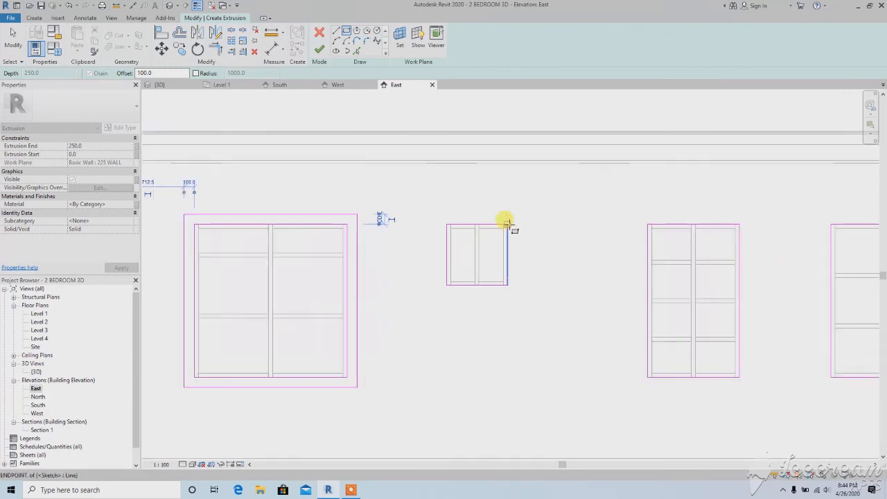
Sketch an outer rectangle offset 100 mm around the single small window on the east wall
click(516, 217)
click(444, 285)
scroll(519, 281, down, 3)
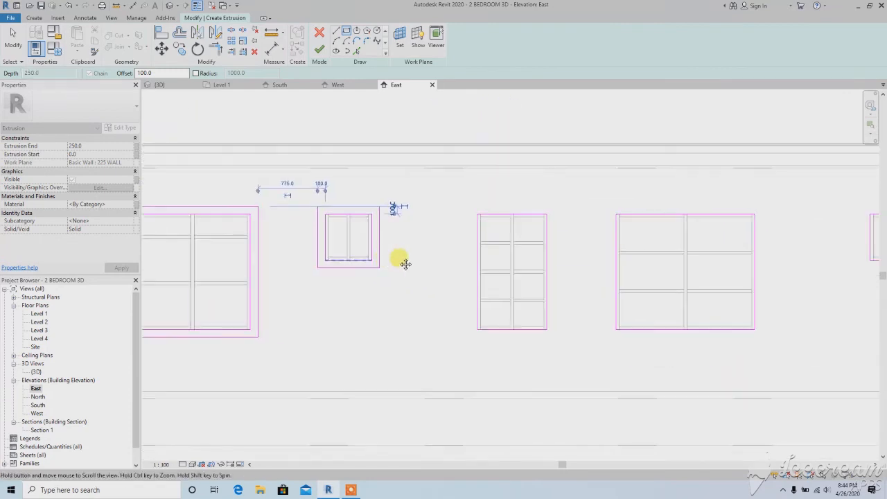
click(528, 210)
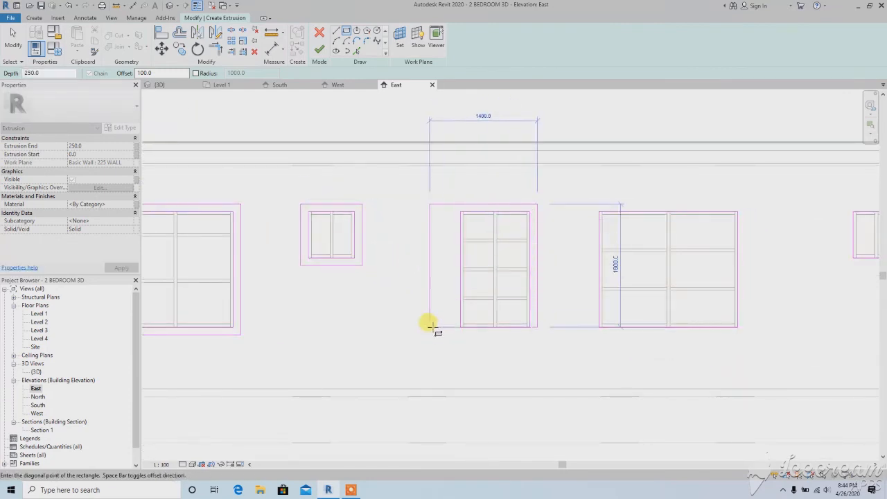
click(469, 322)
key(ctrl+z)
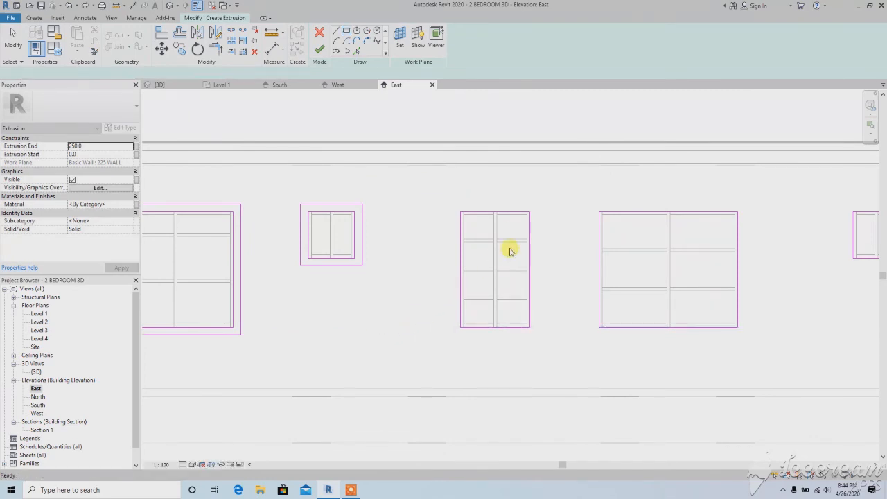
Sketch outer rectangles offset 100 mm around the narrow tall window and the 1800 mm wide window beside it on the east wall
click(530, 211)
scroll(449, 327, up, 2)
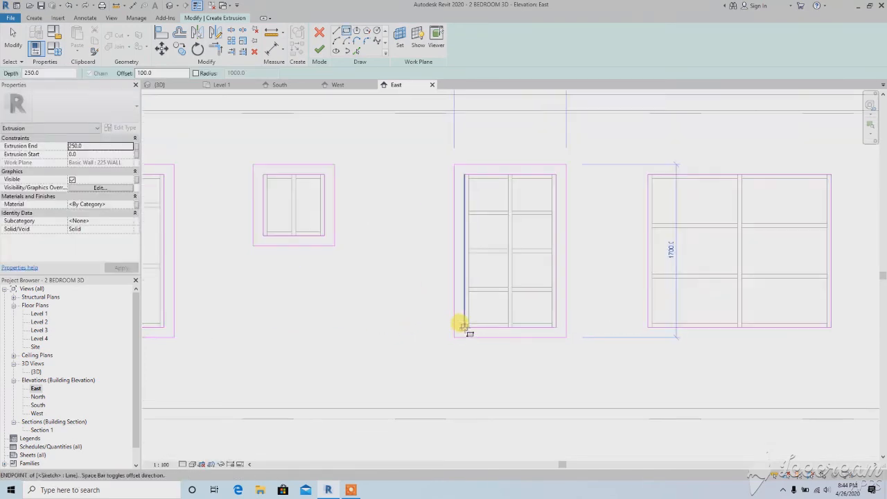
click(463, 325)
scroll(539, 271, down, 3)
middle_drag(641, 261, 486, 237)
scroll(572, 194, up, 1)
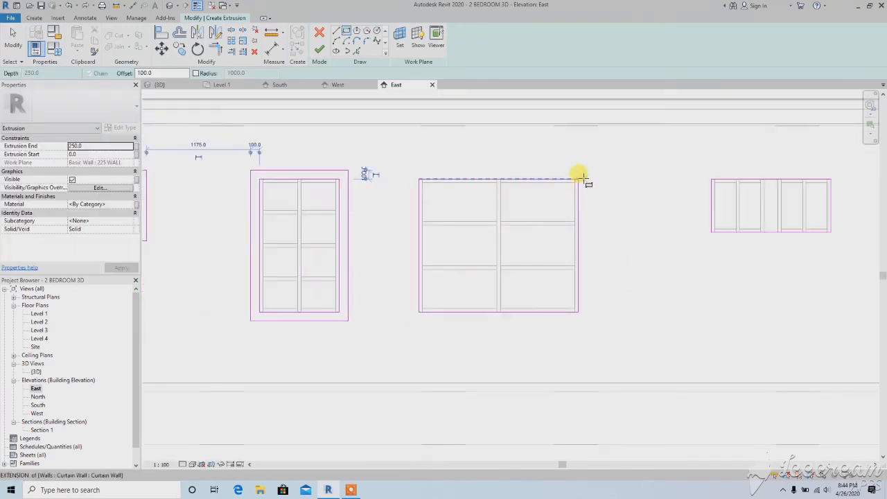
click(579, 178)
click(419, 311)
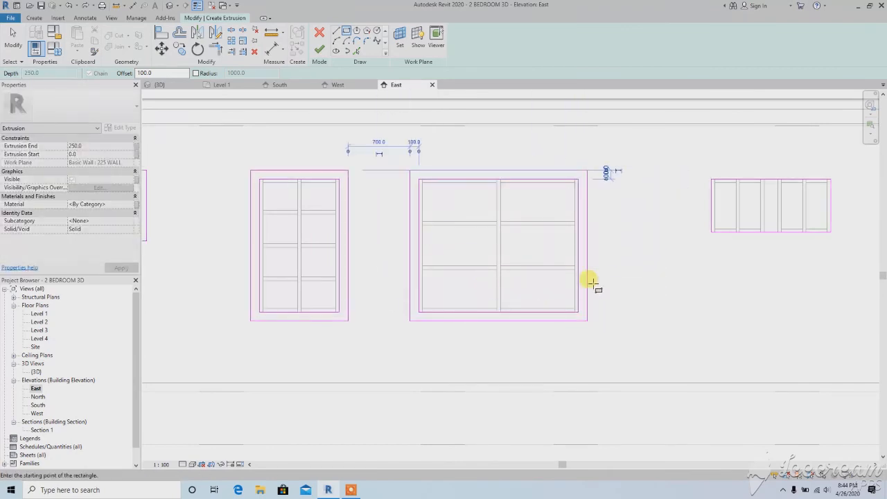
Sketch one outer rectangle offset 100 mm around the pair of small windows on the east wall
scroll(594, 281, down, 1)
middle_drag(740, 244, 534, 237)
scroll(580, 196, up, 1)
click(559, 200)
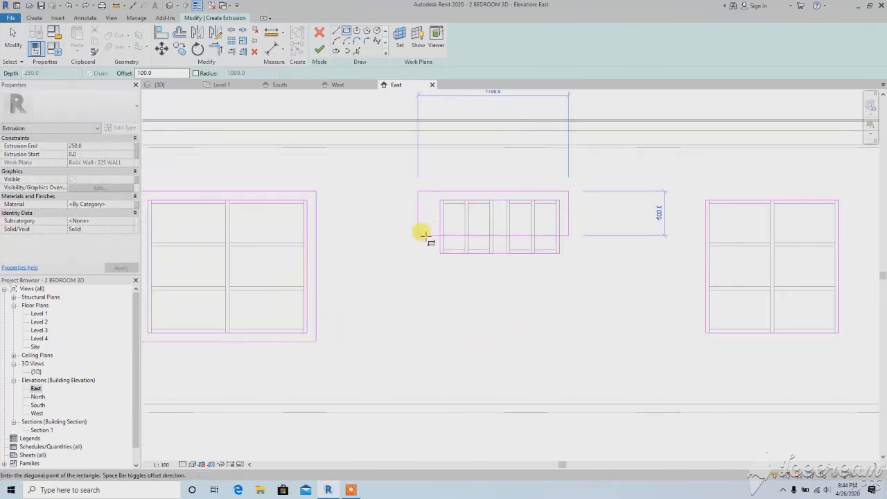
click(441, 253)
Sketch an outer rectangle offset 100 mm around the east wall window farthest from the porch
middle_drag(703, 257, 528, 246)
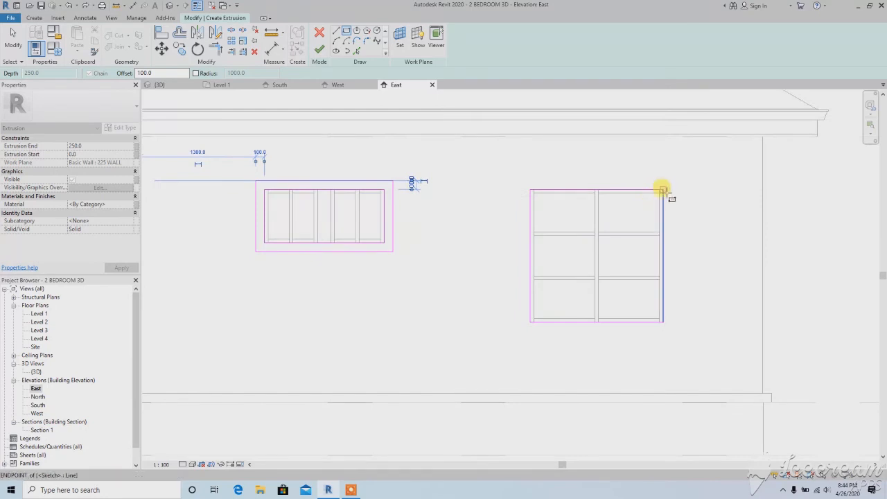
click(663, 189)
click(529, 316)
scroll(585, 287, down, 1)
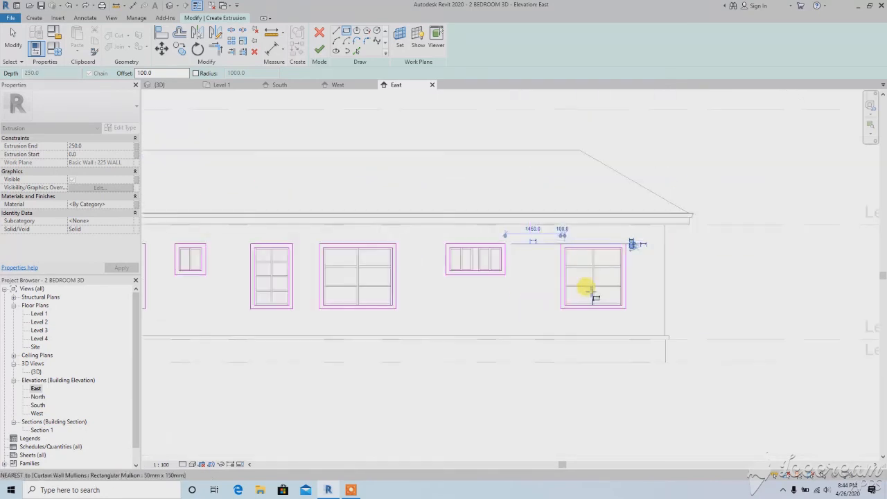
scroll(395, 301, down, 3)
Extrude the east window frames to a depth of 100 mm and view them in 3D
click(319, 50)
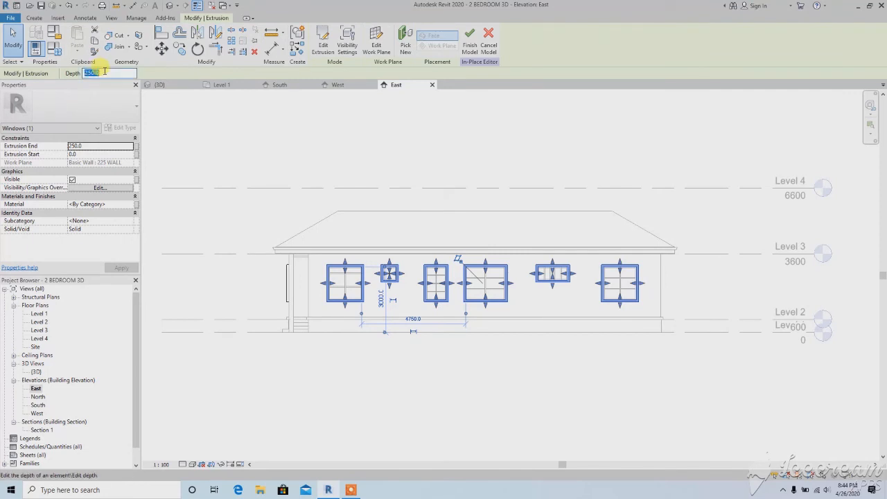
click(191, 144)
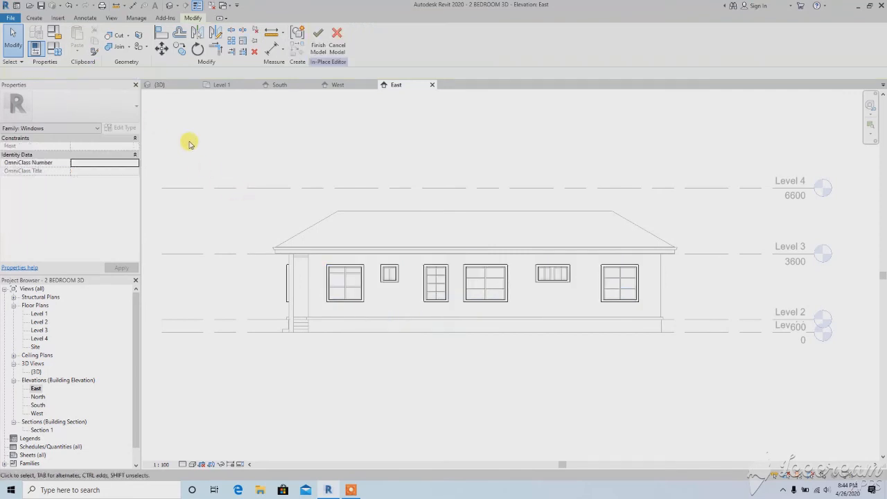
click(168, 6)
shift+middle_drag(398, 299, 406, 330)
Start a new extrusion in the North elevation, picking the face of the north 225 wall as its work plane
double_click(38, 396)
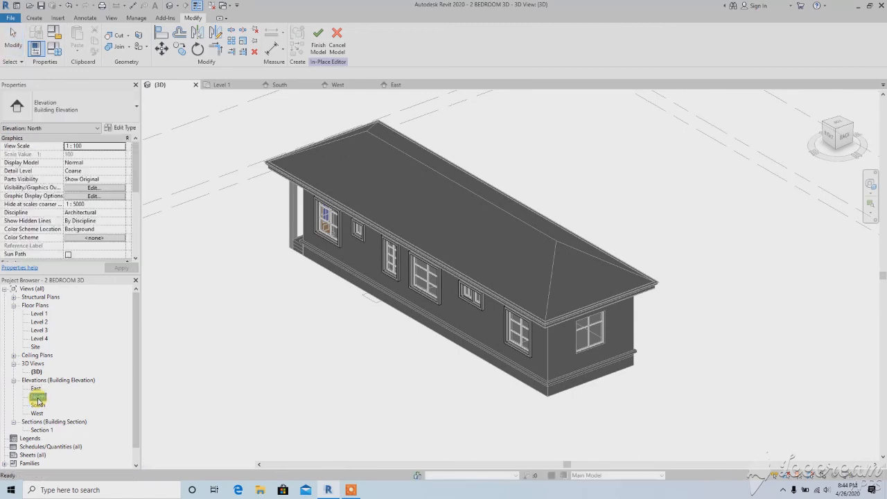
middle_drag(657, 274, 527, 270)
scroll(526, 270, up, 6)
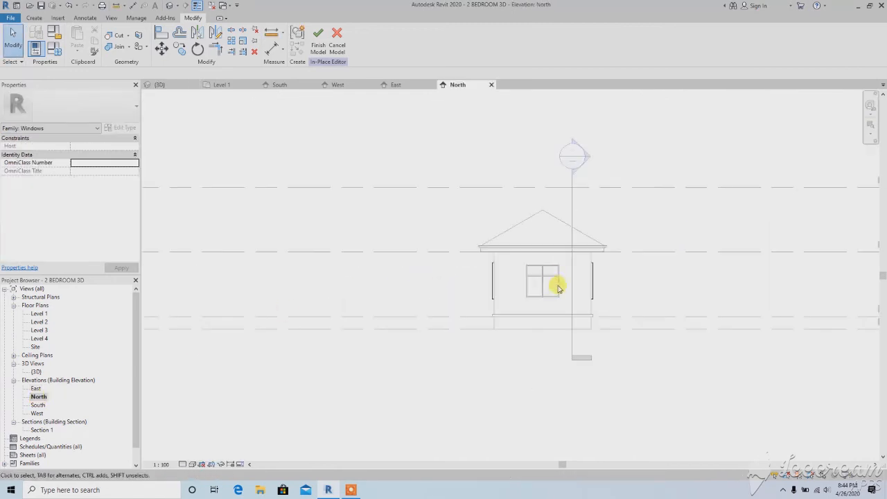
click(35, 18)
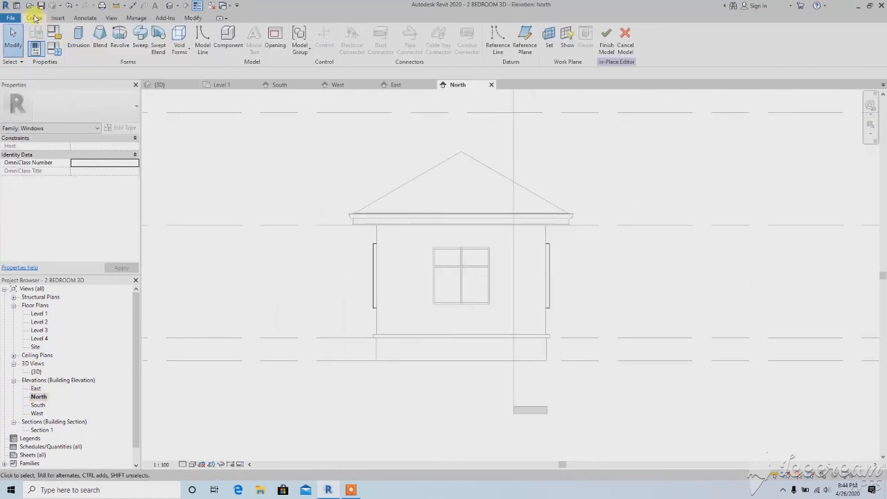
click(80, 52)
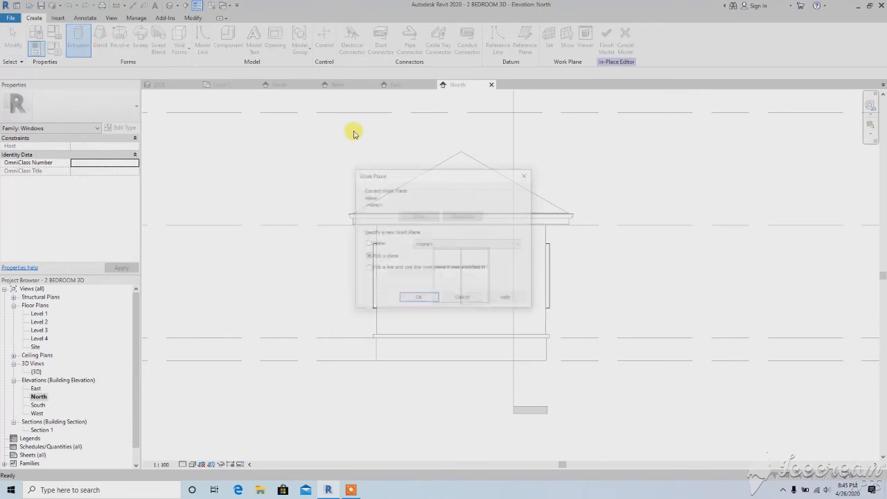
click(415, 301)
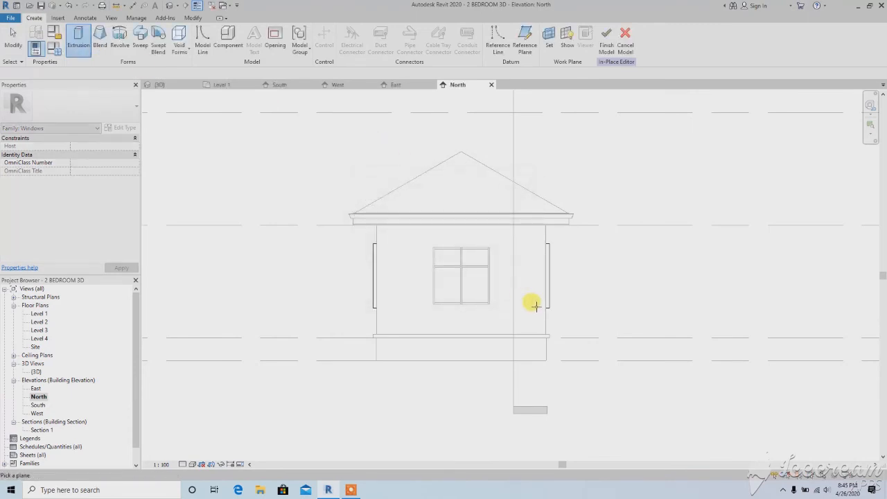
click(377, 318)
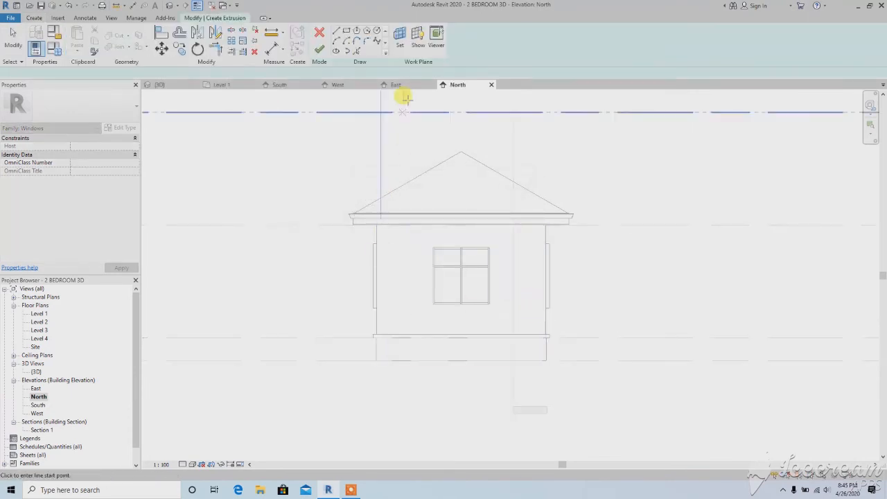
Sketch a 1500 by 1500 mm rectangle tracing the window on the north wall
click(345, 32)
scroll(499, 277, up, 3)
click(483, 229)
scroll(374, 301, up, 2)
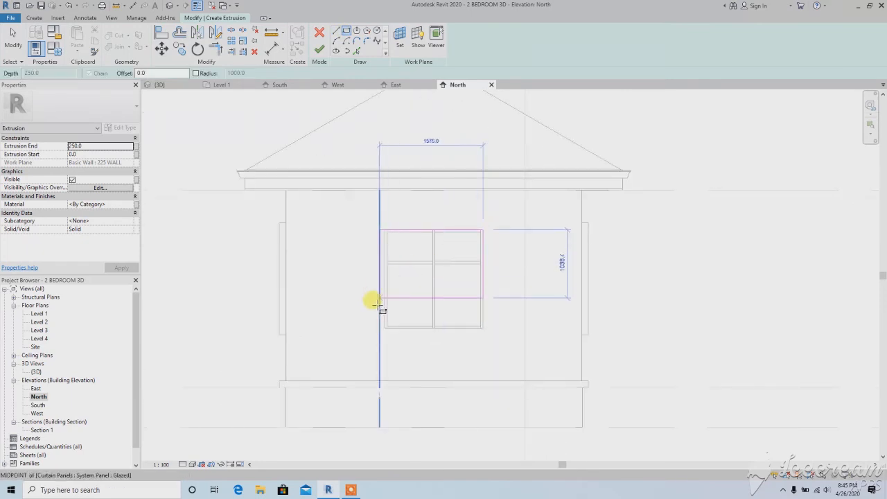
click(384, 327)
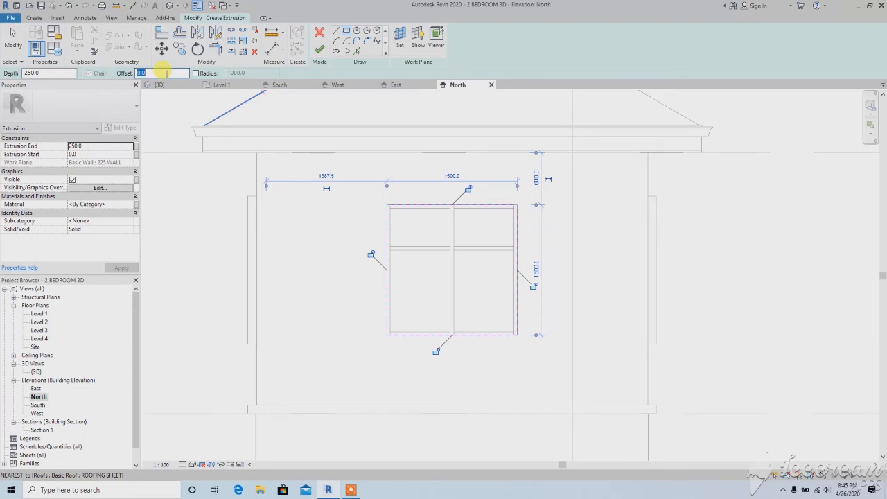
Set the rectangle offset to 100 mm and sketch a 1700 by 1700 mm outer rectangle around the north window
key(Return)
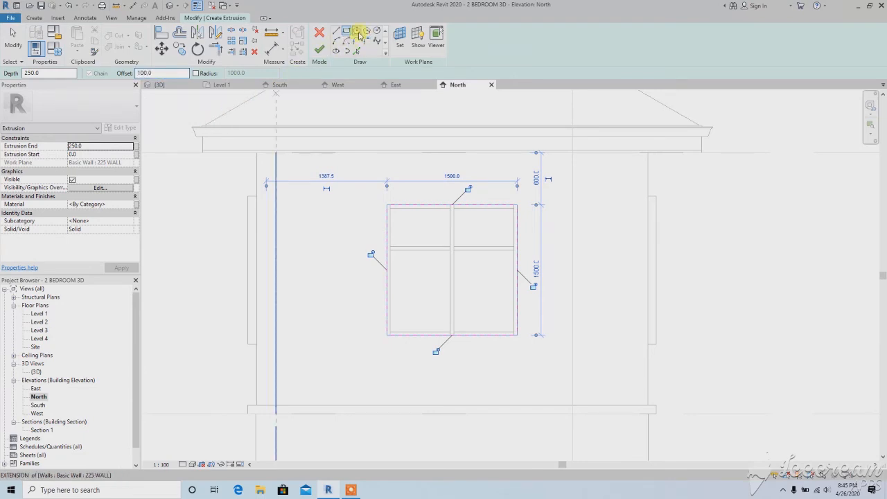
click(517, 205)
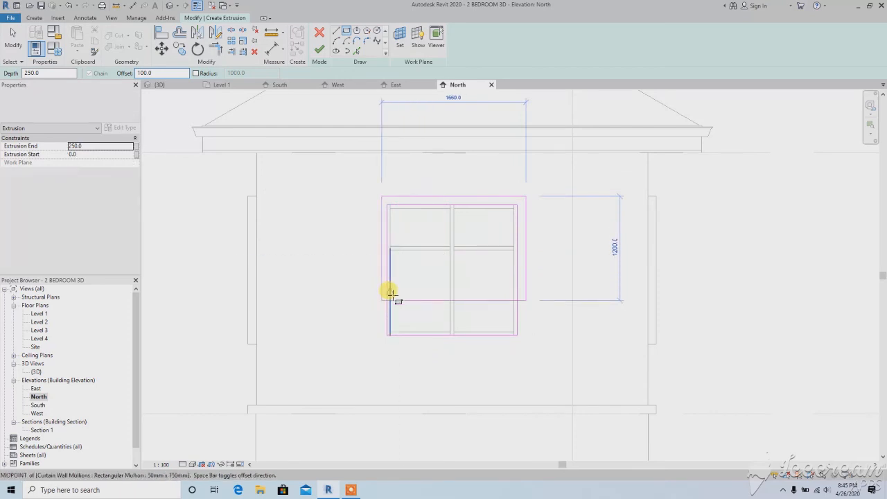
click(387, 336)
scroll(391, 268, down, 1)
scroll(390, 260, down, 1)
Extrude the north window frame to a depth of 100 mm and finish the in-place windows model from the 3D view
click(319, 49)
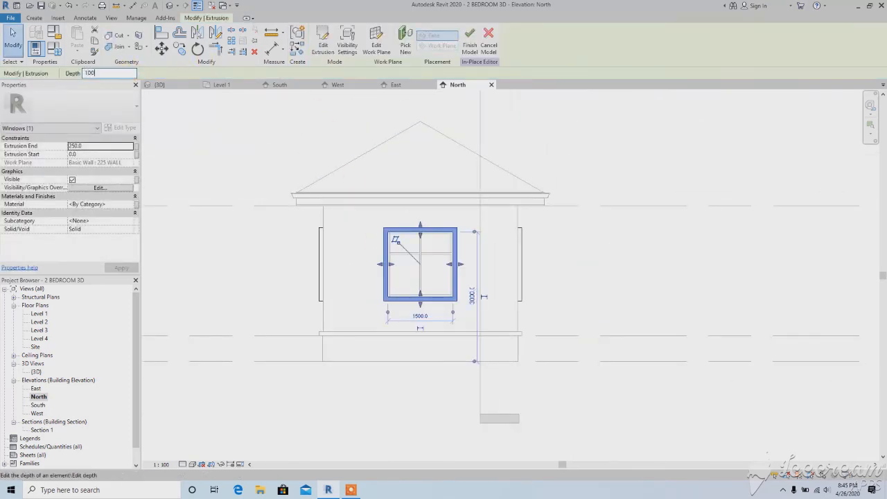
click(297, 236)
click(158, 84)
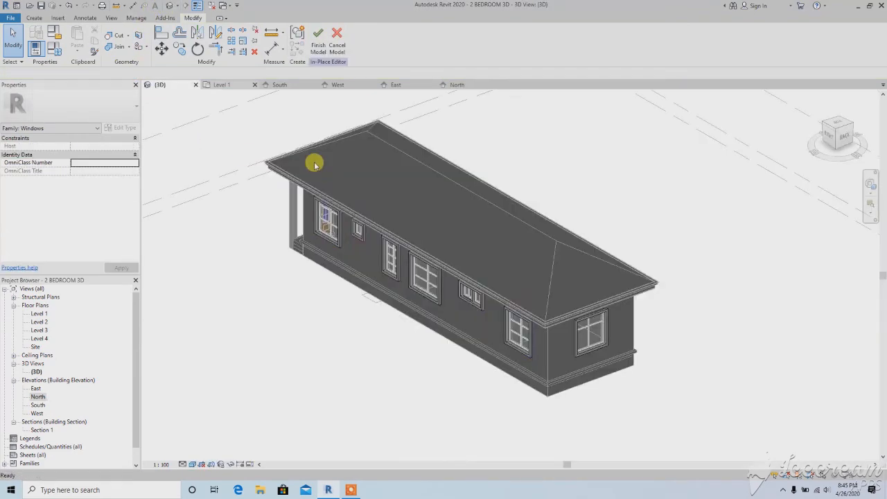
scroll(416, 277, down, 2)
shift+middle_drag(353, 284, 362, 331)
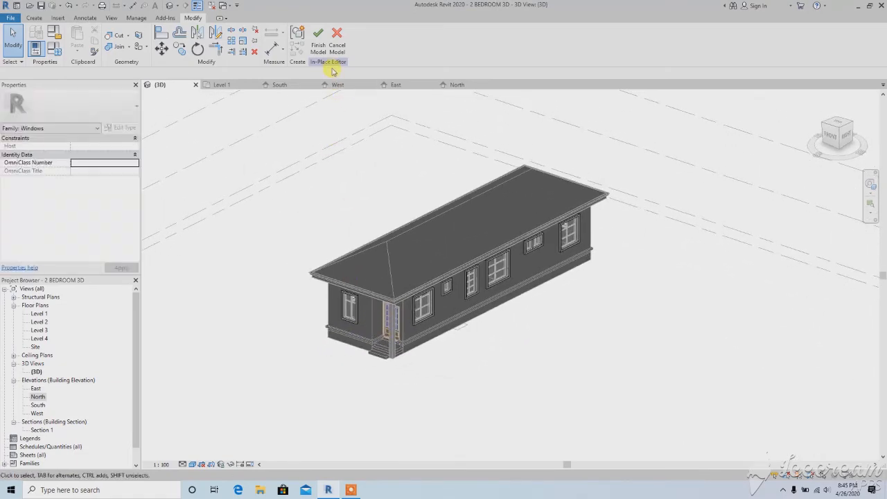
click(319, 49)
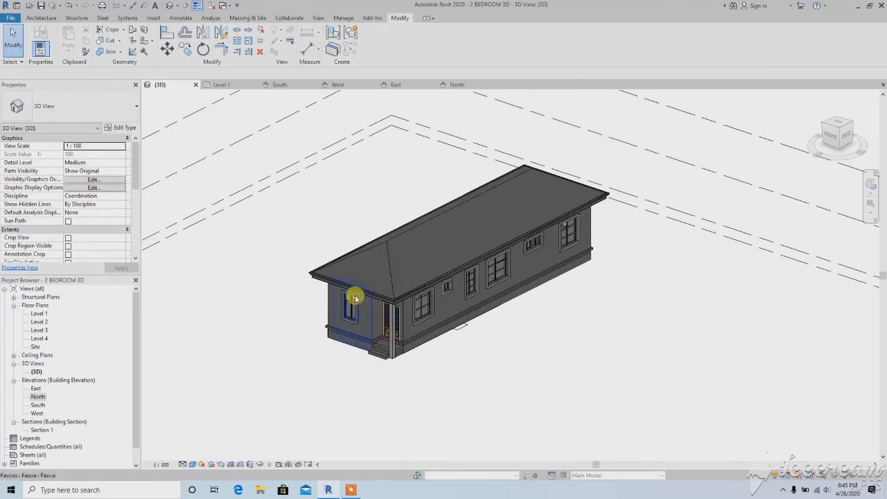
Select the window frames model in the 3D view and open it for in-place editing
mouse_move(354, 298)
shift+middle_down()
mouse_move(561, 263)
mouse_move(341, 286)
mouse_move(357, 298)
shift+middle_up()
scroll(425, 327, up, 6)
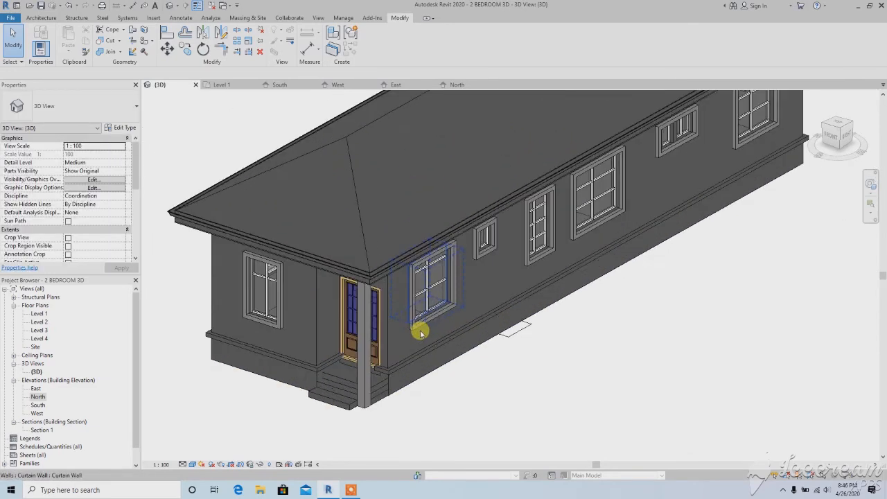
click(404, 331)
scroll(398, 305, down, 8)
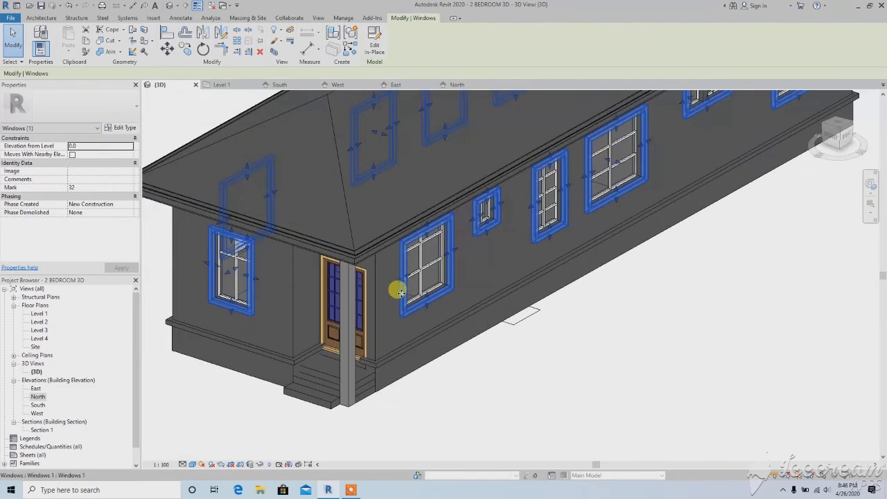
shift+middle_drag(331, 333, 312, 347)
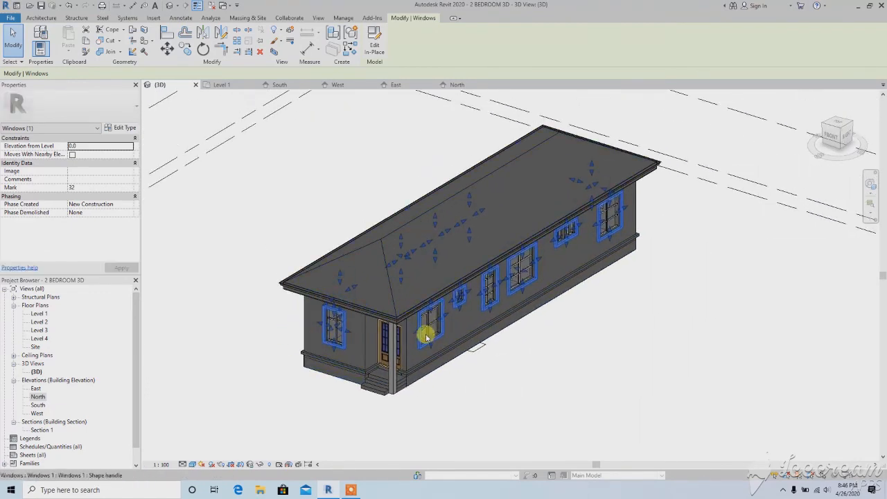
click(379, 53)
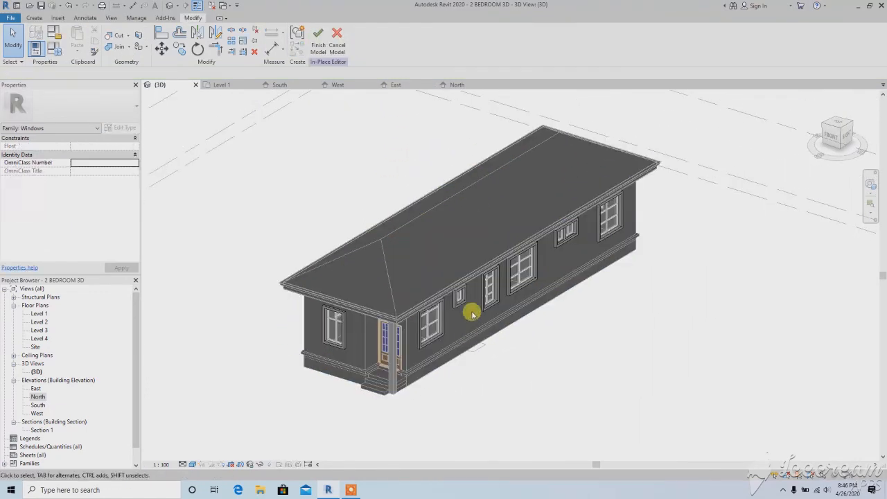
Select all four window frame extrusions together, confirm Air as their material and leave in-place editing
click(465, 297)
click(346, 327)
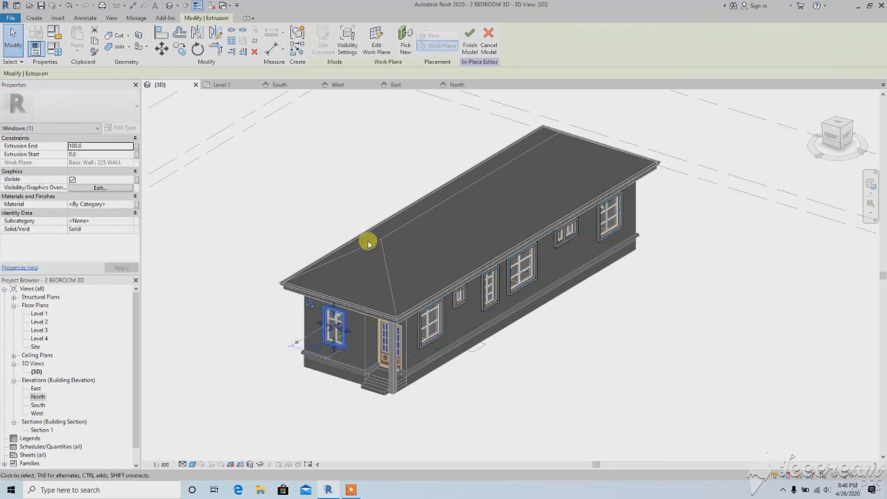
click(368, 237)
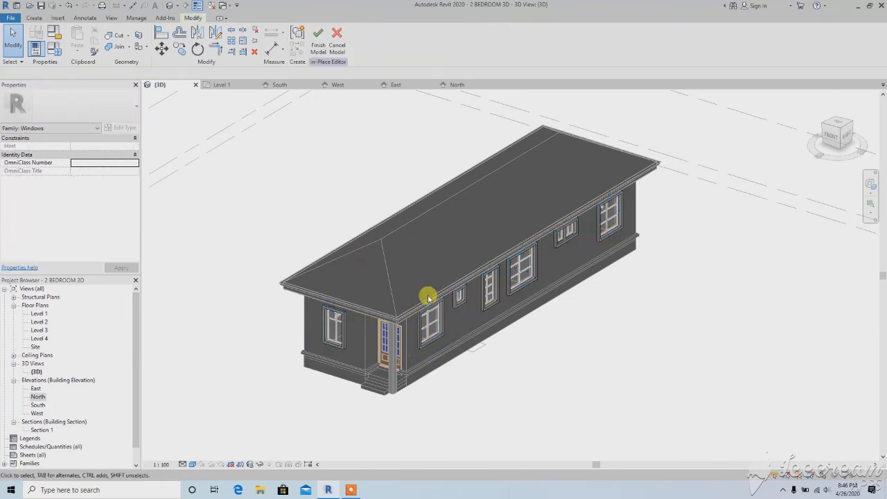
scroll(428, 297, down, 3)
middle_drag(375, 293, 352, 294)
scroll(351, 295, down, 1)
click(340, 324)
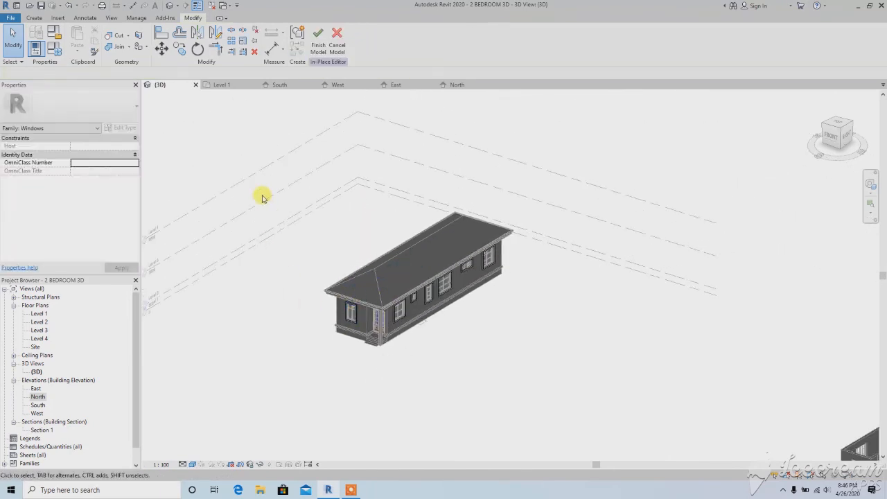
drag(261, 195, 568, 369)
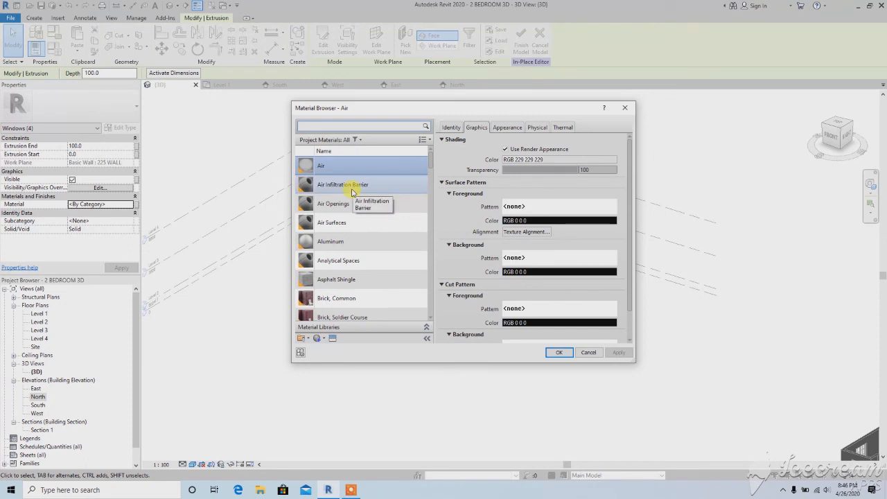
click(552, 355)
click(368, 233)
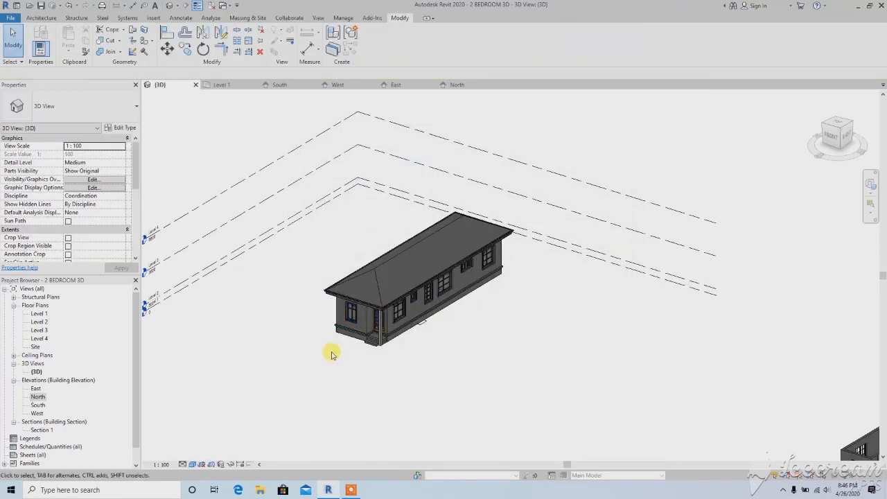
shift+middle_drag(328, 367, 325, 306)
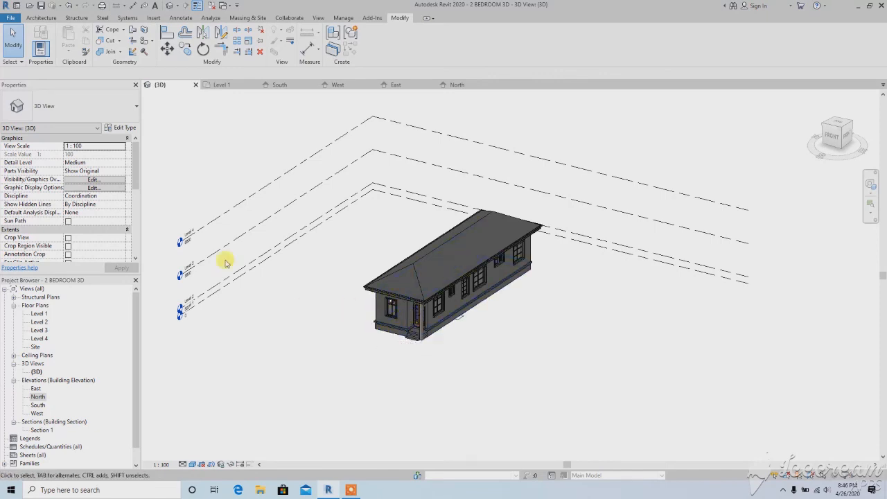
Start an in-place Casework component with the name Casework 1 and review the available void form types
click(42, 18)
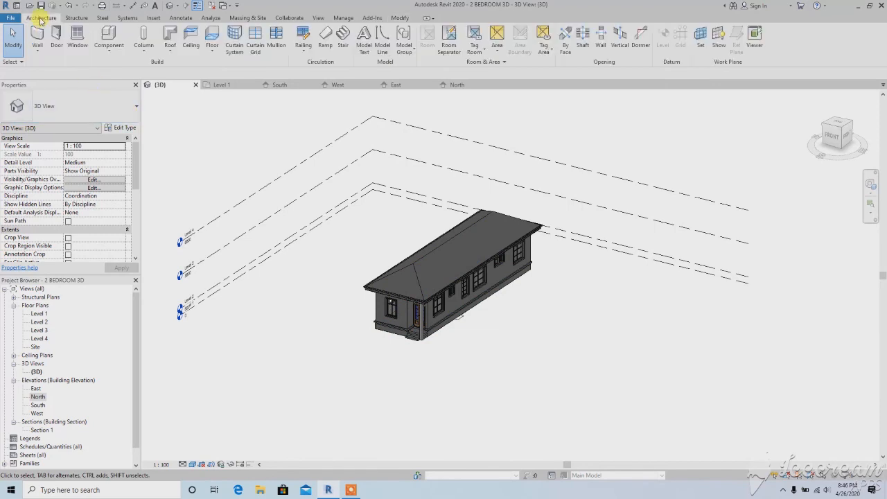
click(109, 48)
click(124, 88)
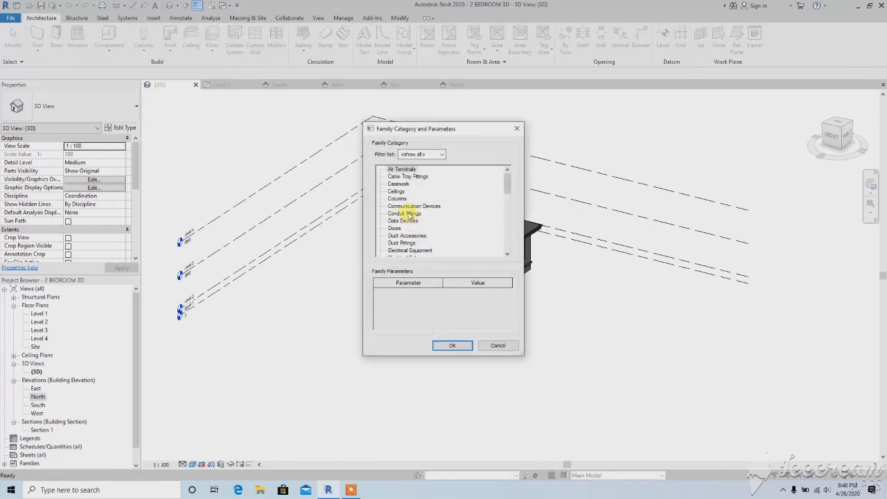
double_click(401, 184)
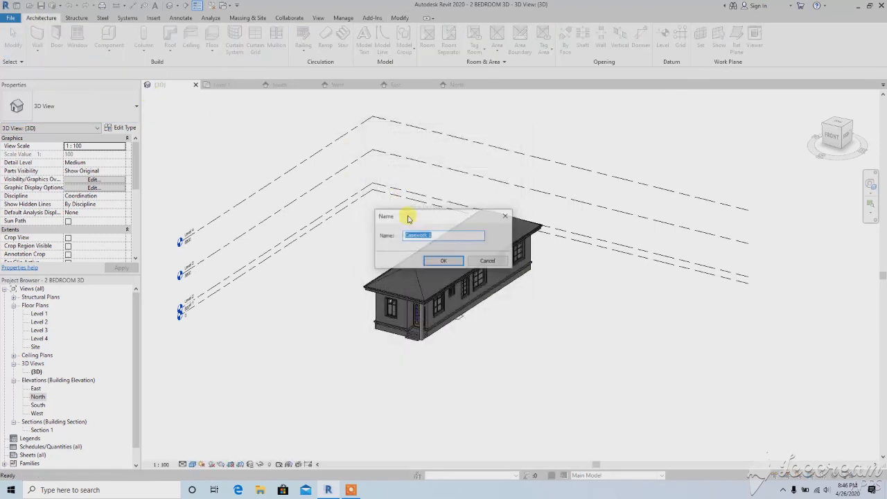
click(444, 258)
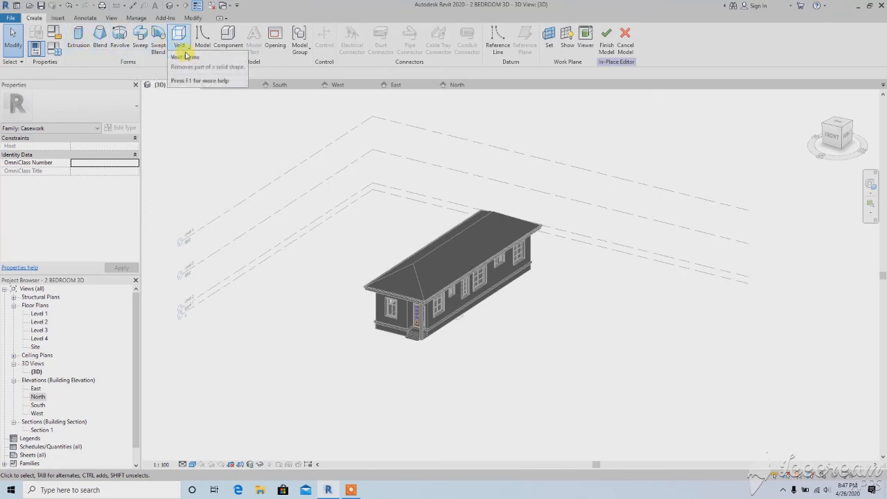
click(185, 55)
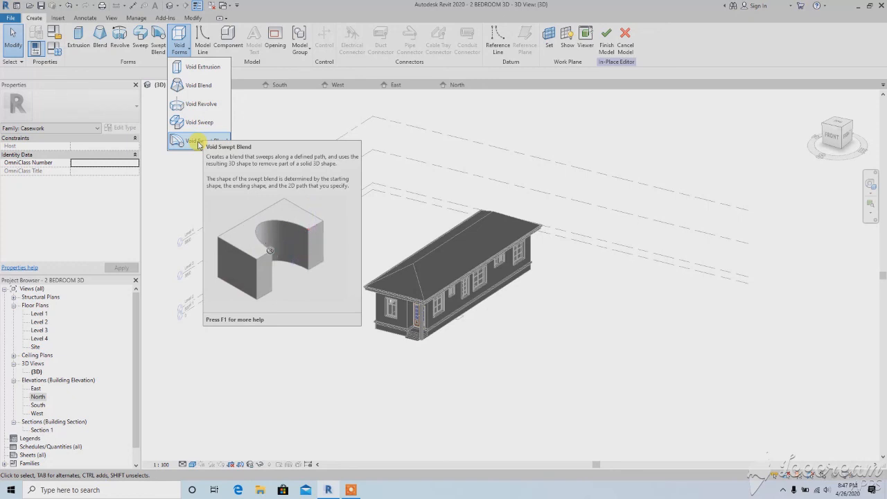
click(184, 174)
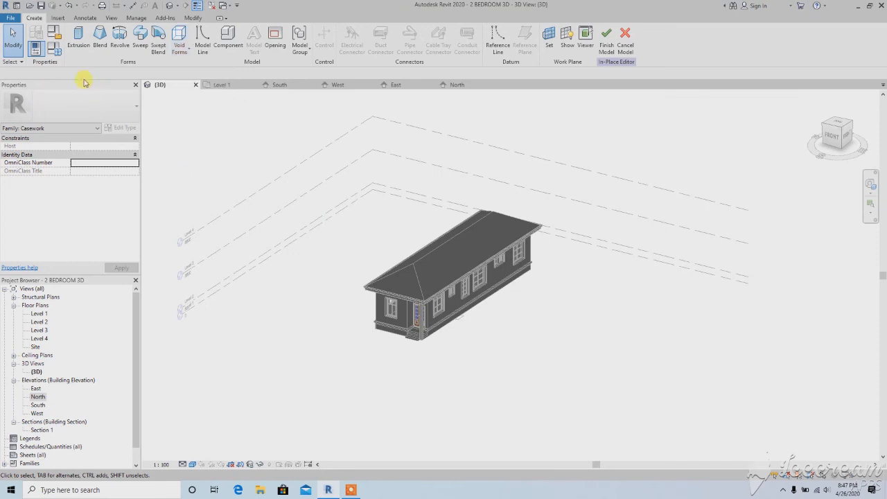
Extrude a rectangle of about 6900 by 7700 mm on Level 1 beside the house, 250 mm deep
click(78, 38)
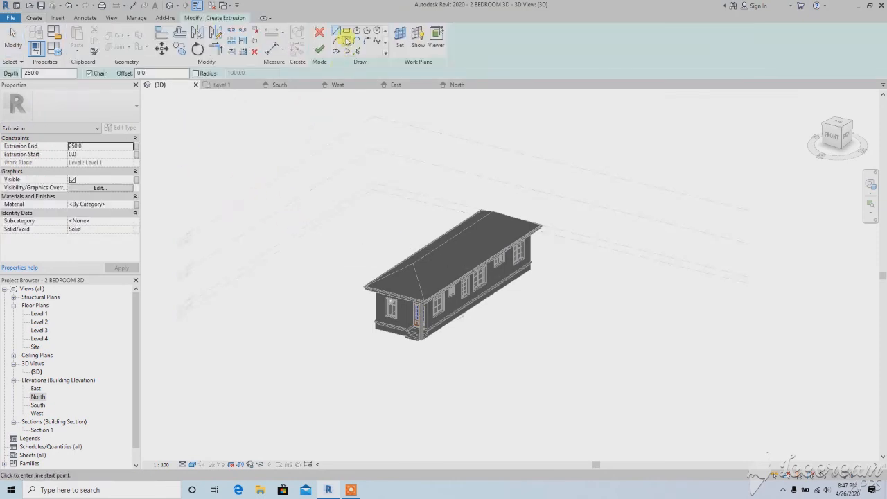
click(346, 31)
middle_drag(317, 287, 361, 231)
click(415, 266)
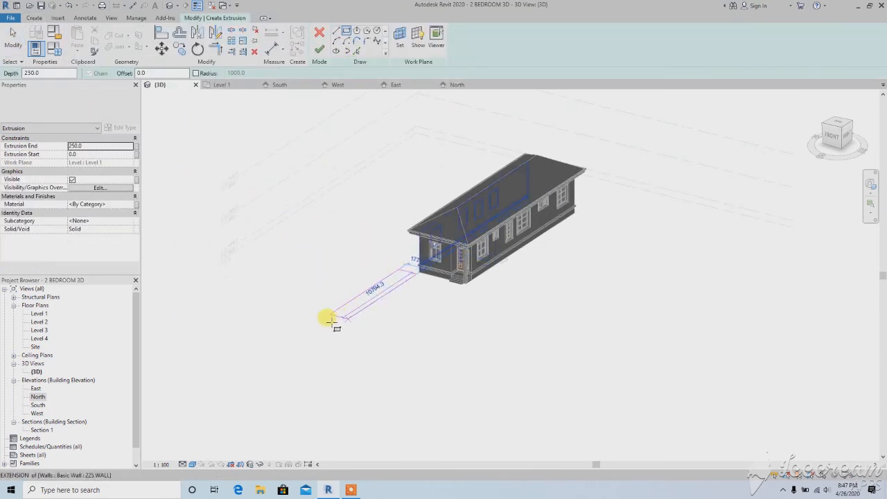
click(279, 283)
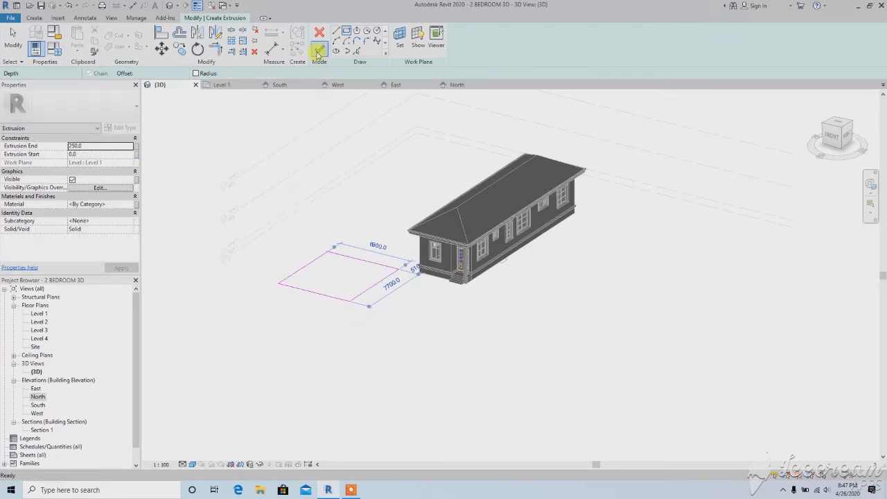
click(317, 53)
Stretch the thin extruded slab beside the house upward into a tall solid block
scroll(339, 271, up, 2)
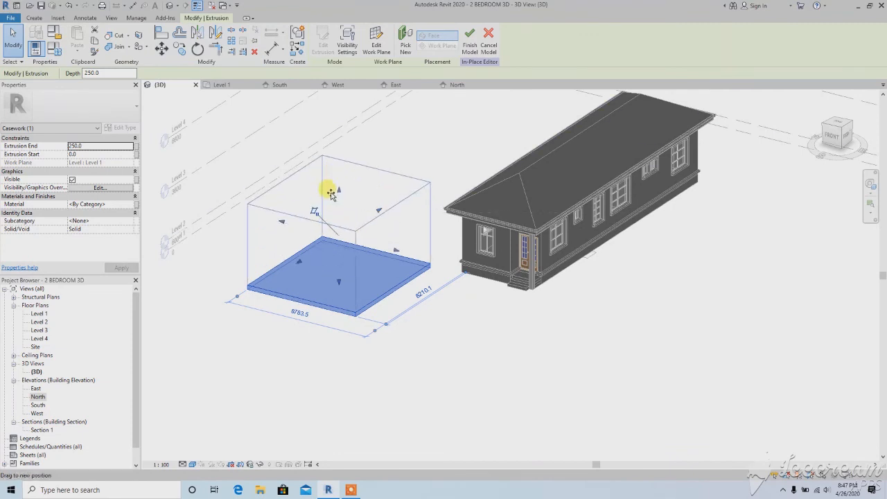
drag(330, 195, 330, 195)
click(270, 370)
scroll(321, 316, down, 3)
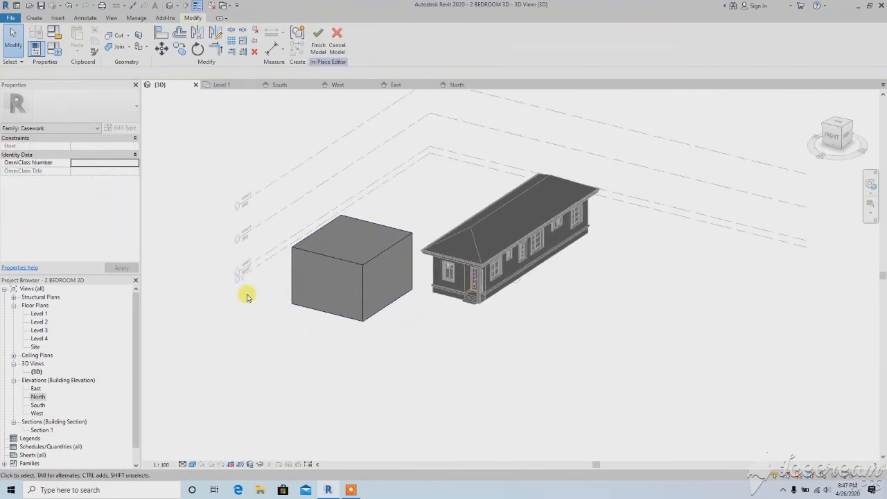
Create a void extrusion from a rectangle of about 11800 by 9000 mm overlapping the block's front part and raise it to 3600 mm
click(34, 18)
click(186, 53)
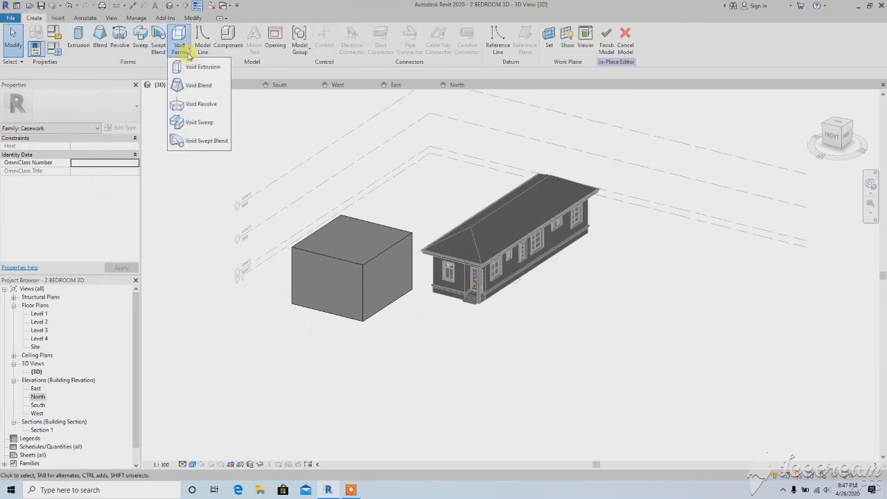
click(183, 66)
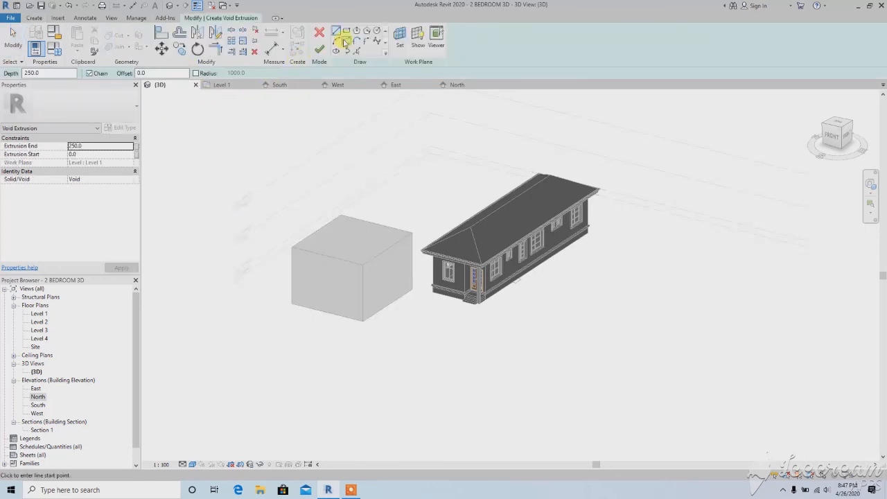
click(346, 32)
click(343, 343)
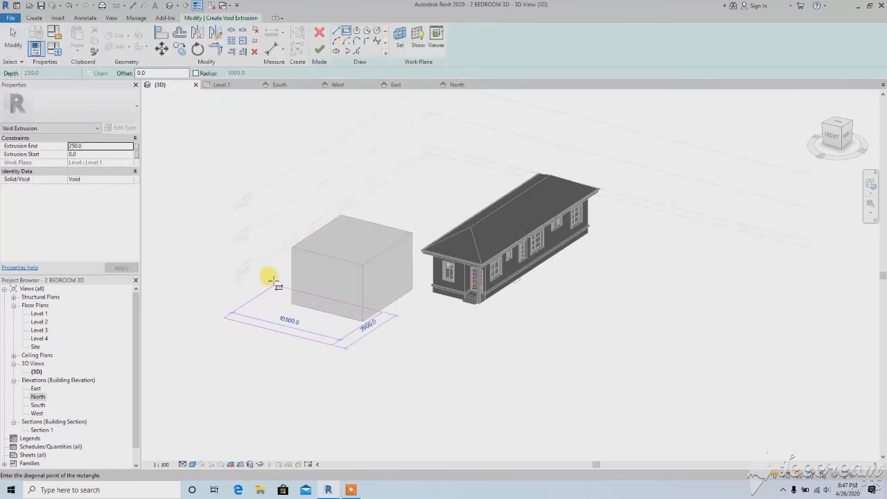
click(238, 223)
click(320, 49)
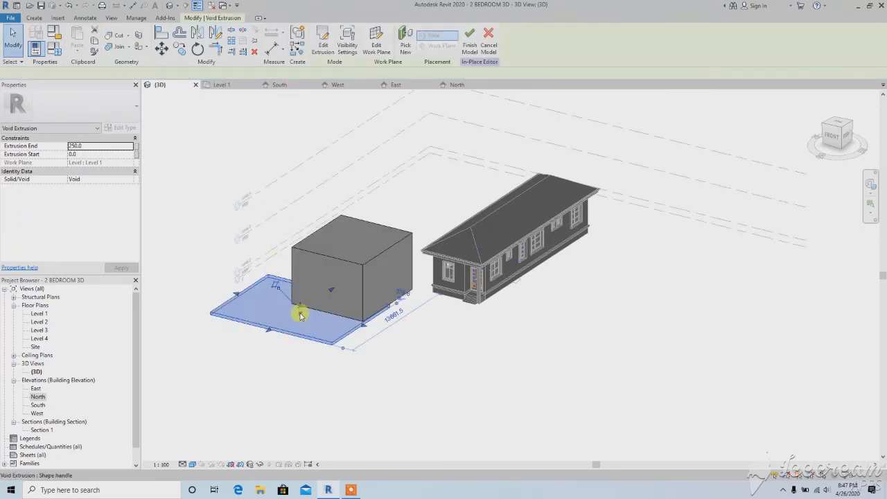
drag(300, 316, 293, 269)
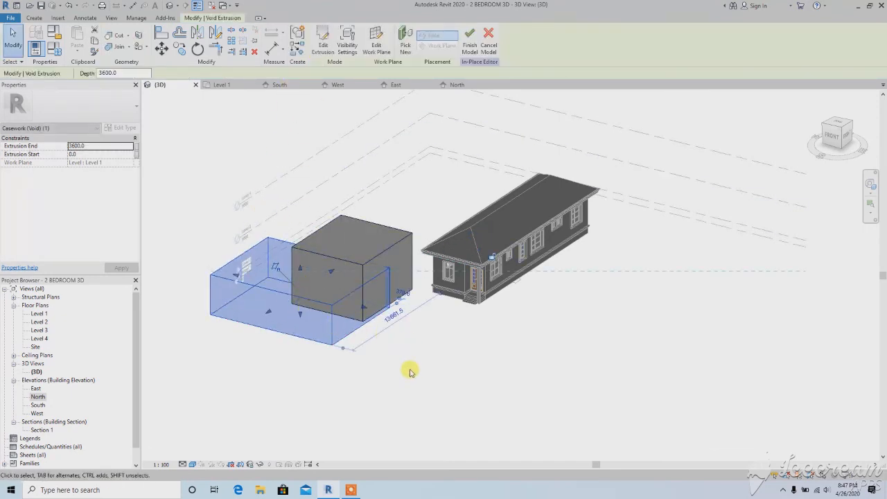
click(360, 361)
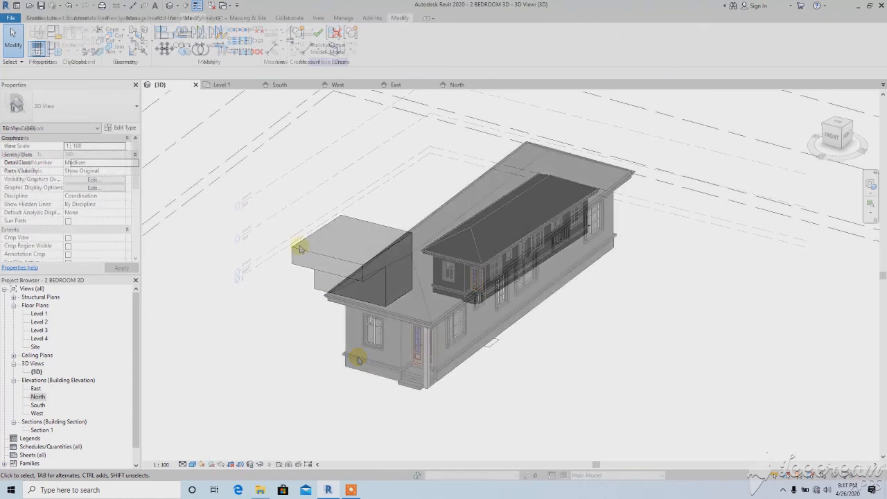